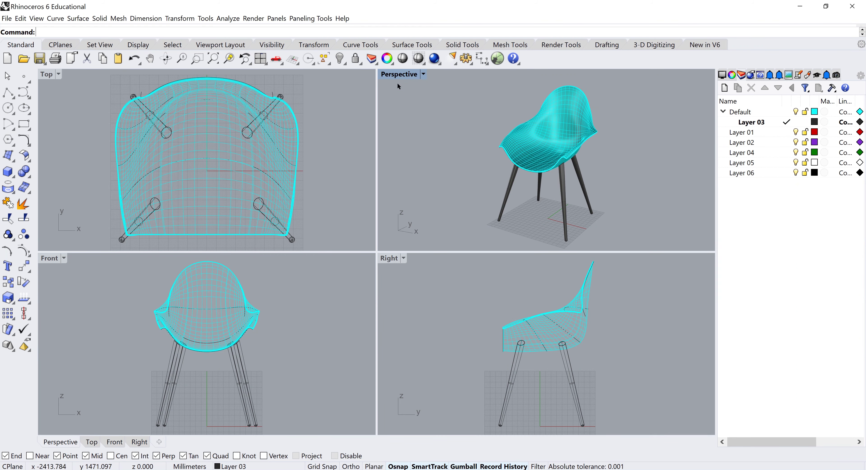
Step: Maximize the Perspective view and move the chair's seat shell upward to expose the profile curves beneath it
double_click(399, 74)
right_click_drag(526, 161, 379, 170)
left_click(439, 214)
left_click_drag(379, 168, 379, 133)
left_click(494, 250)
right_click_drag(496, 253, 365, 176)
left_click(439, 162)
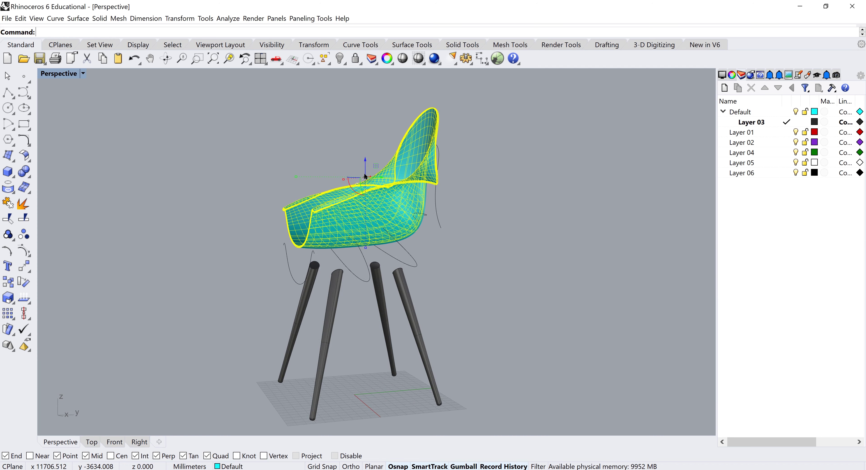
left_click_drag(376, 165, 356, 94)
left_click(534, 221)
right_click_drag(528, 236, 756, 163)
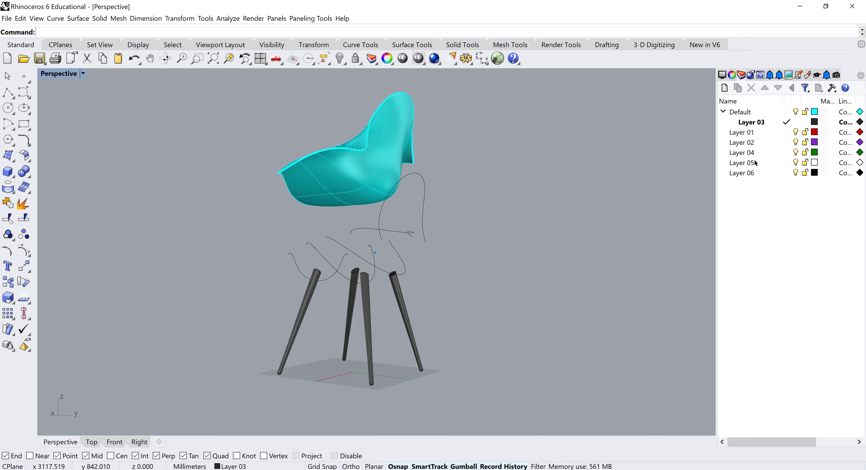
Step: Make Layer 01 the current layer and hide the Default layer and Layer 06
left_click(785, 131)
left_click(795, 112)
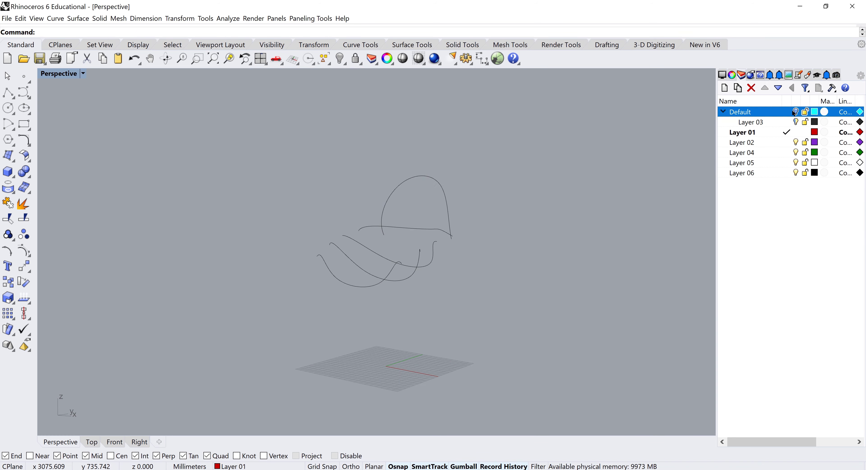
left_click(795, 173)
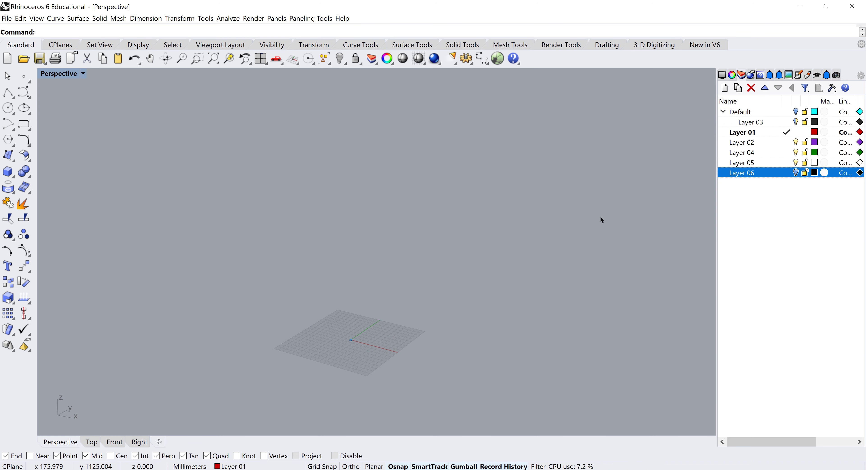
Step: Set the display colour of Layer 01 to Green
left_click(815, 132)
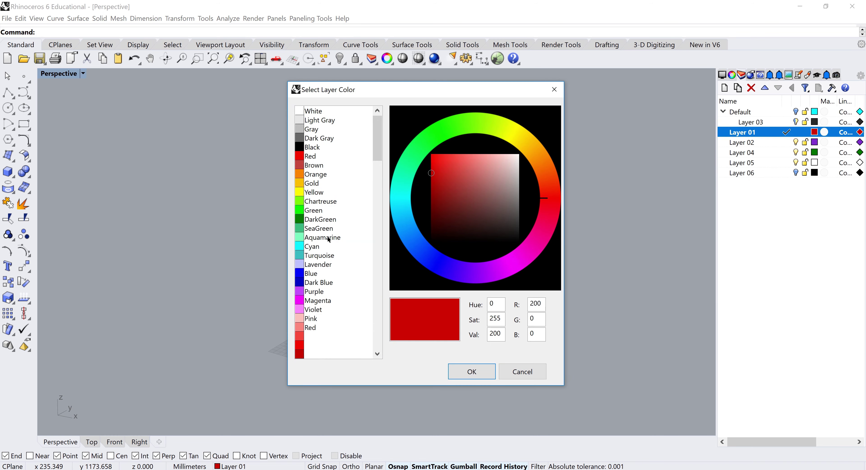
left_click(314, 209)
left_click(475, 370)
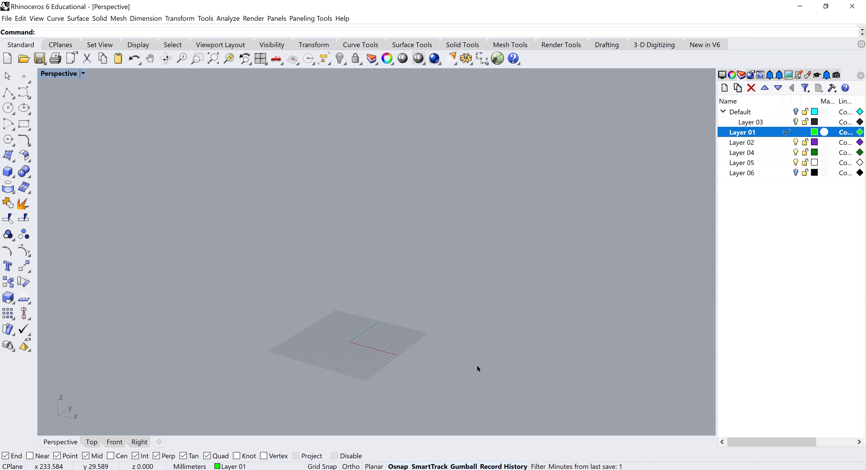
right_click_drag(477, 364, 302, 233, "shift")
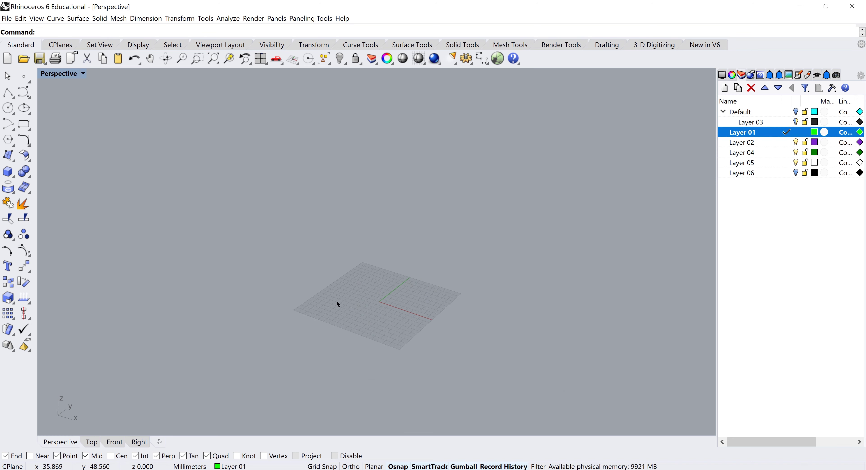
Step: Restore the four-viewport layout and draw a horizontal line in the Top view from its midpoint at the origin, extending 400 mm each way
double_click(54, 74)
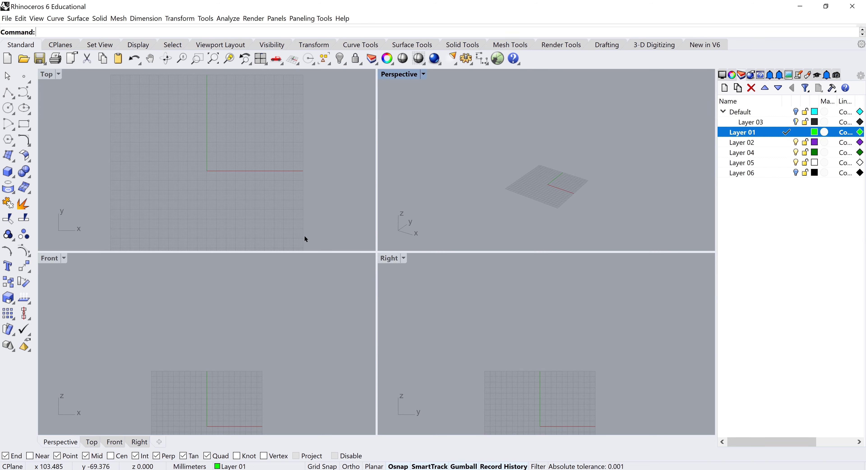
left_click(15, 92)
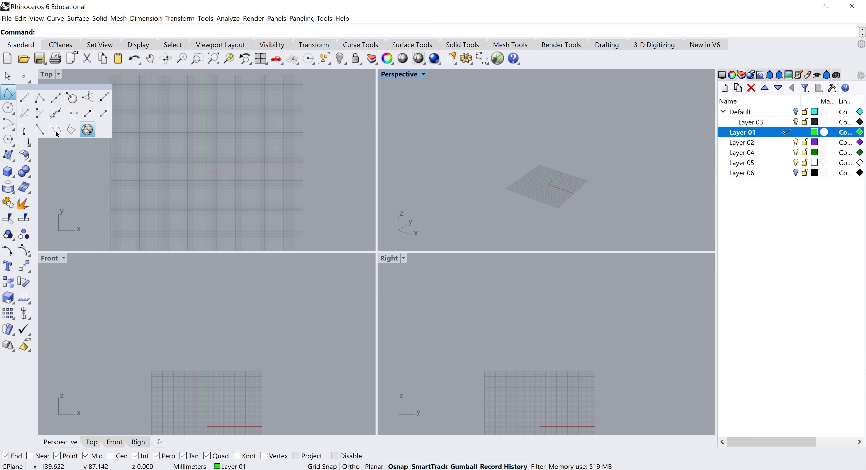
left_click(52, 99)
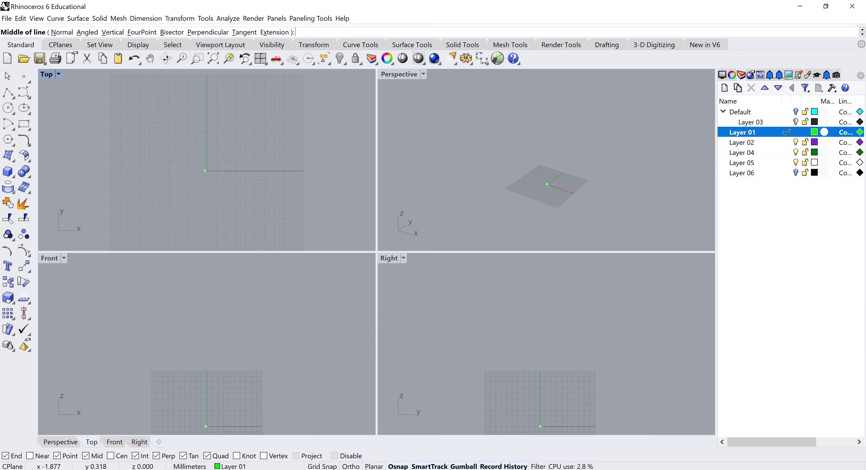
type("0")
key("Return")
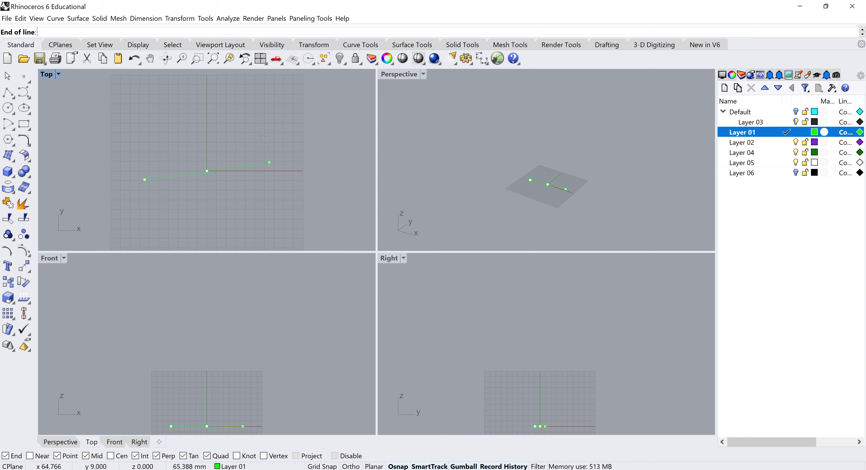
key("F8")
key("F8")
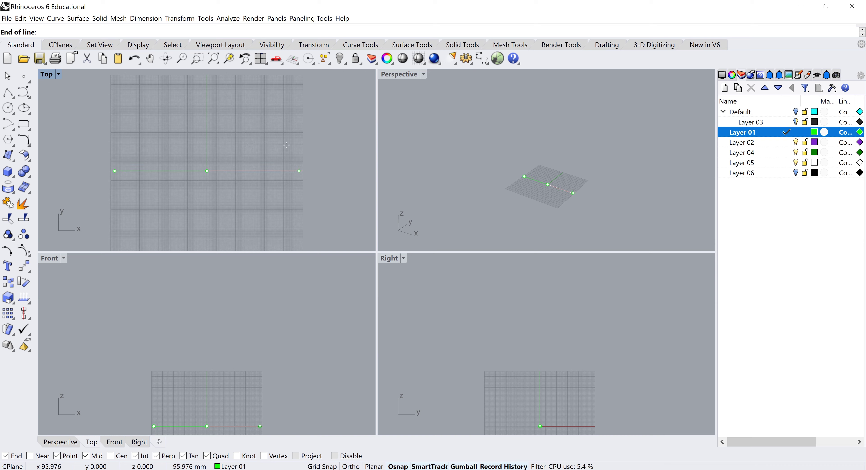
type("400")
key("Return")
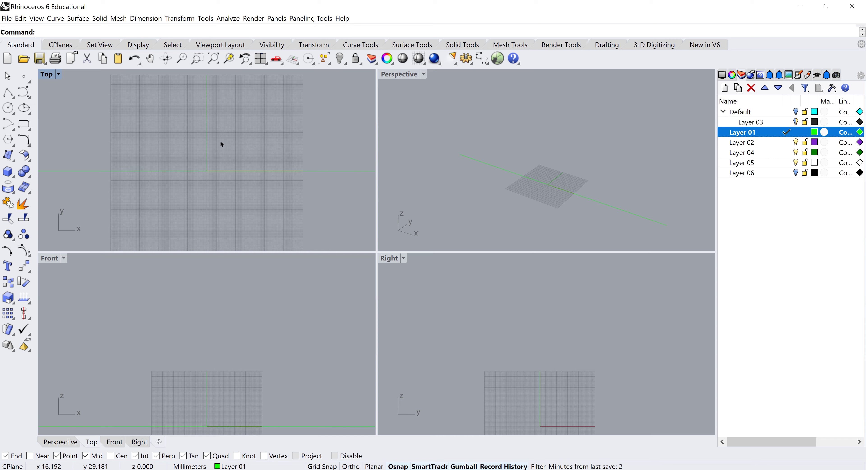
Step: Synchronize the four viewports around the new line and turn on its control points
scroll(232, 155, "down", 2)
scroll(231, 155, "down", 3)
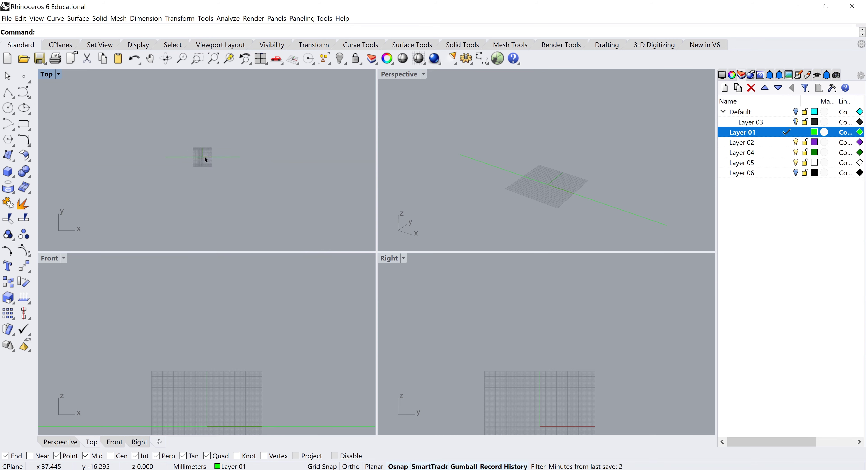
left_click(214, 155)
scroll(217, 179, "up", 2)
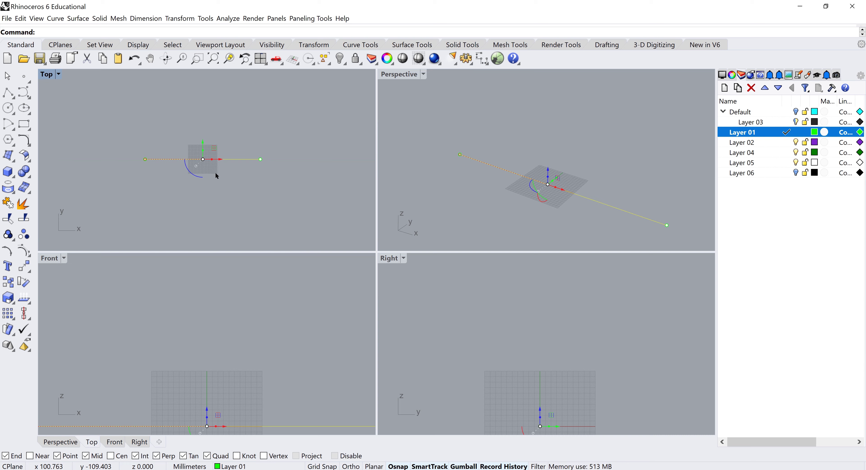
scroll(183, 179, "up", 3)
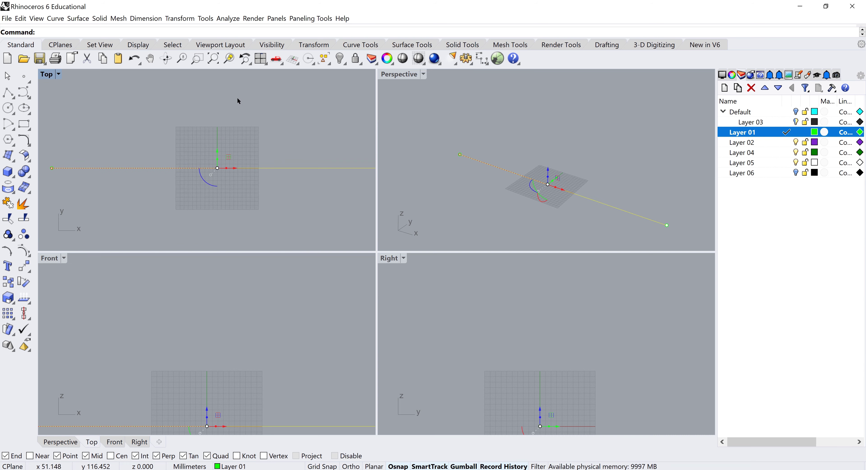
right_click(260, 59)
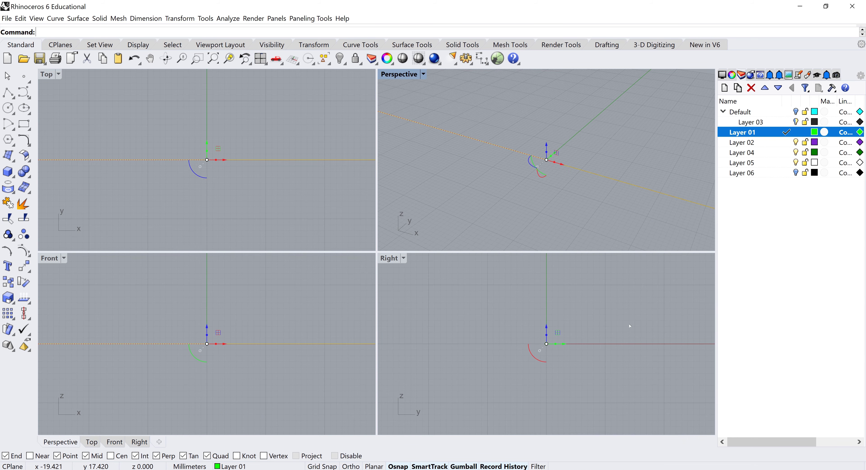
left_click(264, 200)
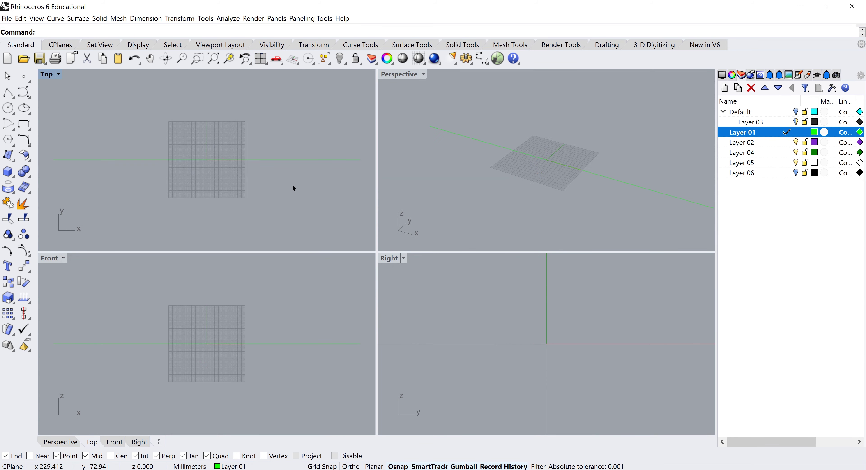
key("ctrl+z")
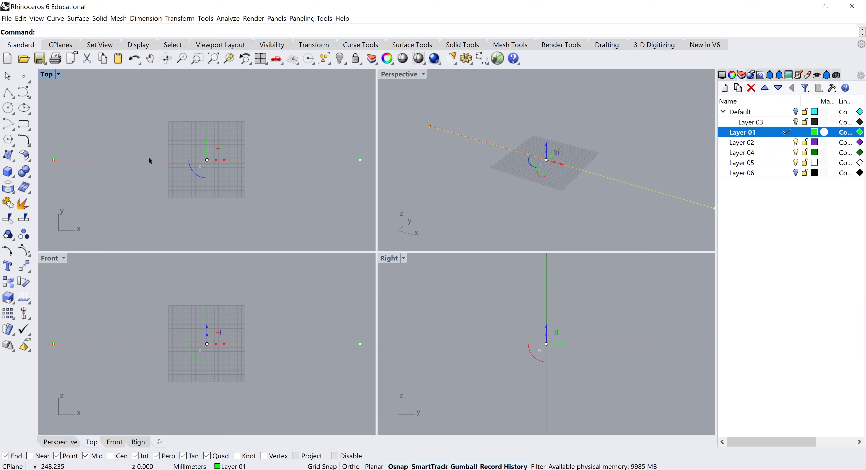
left_click(239, 170)
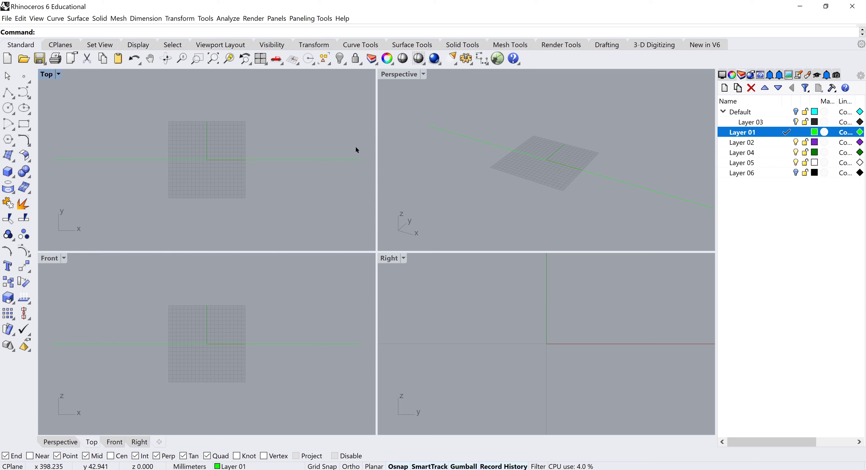
left_click(138, 158)
key("F10")
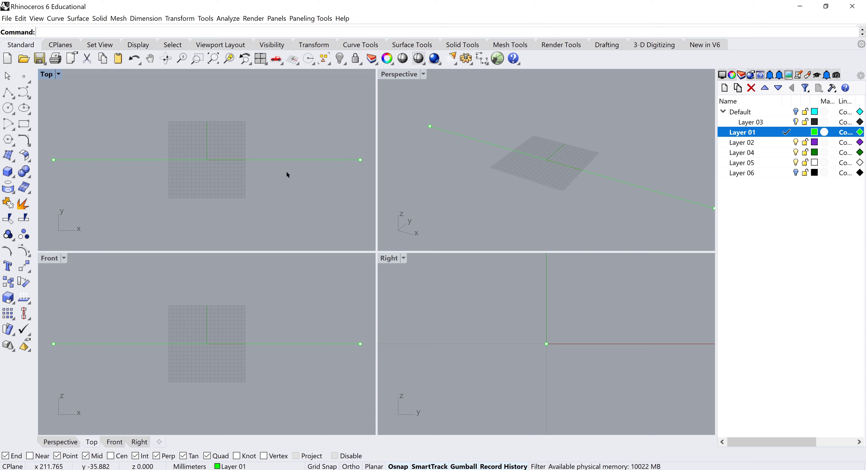
Step: Rebuild the line with a point count of 6 and degree 3, deleting the input curve
left_click(257, 158)
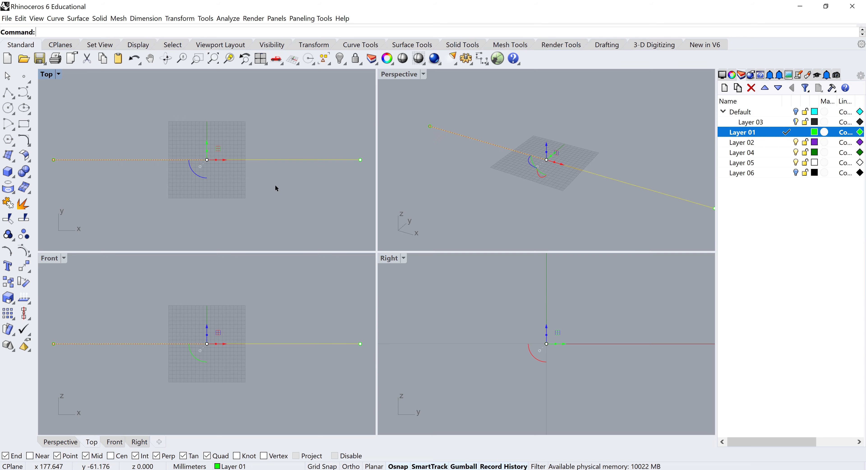
type("Rebuild")
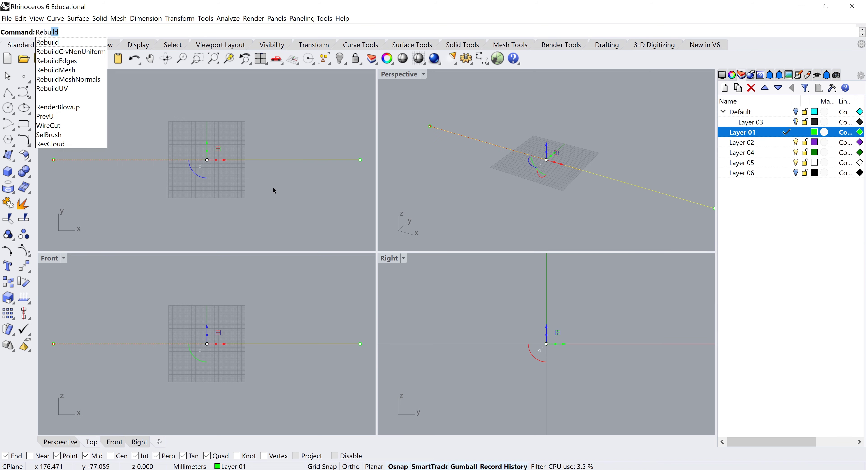
key("Return")
left_click_drag(296, 103, 346, 91)
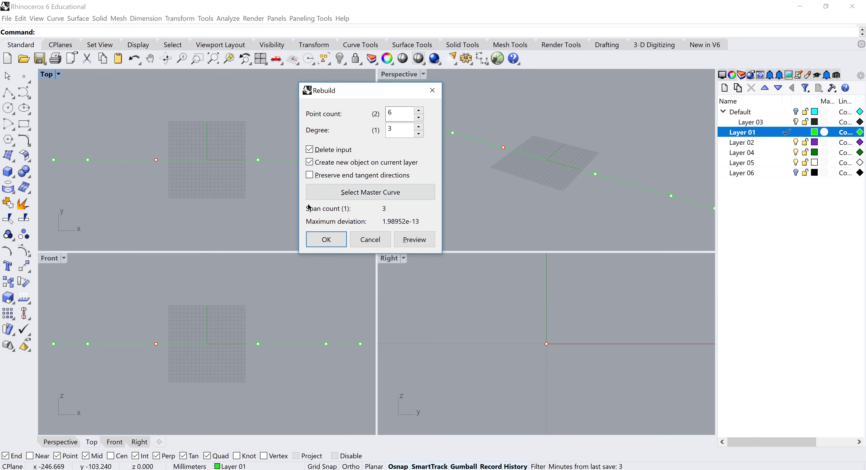
left_click_drag(343, 89, 259, 83)
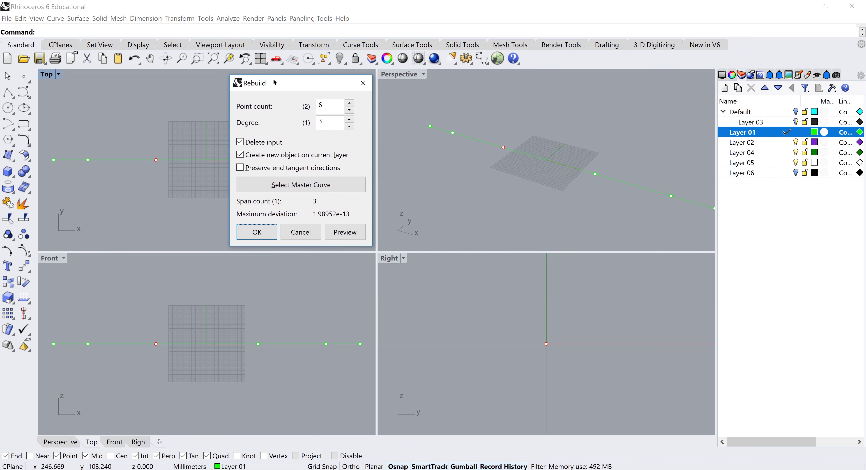
left_click_drag(318, 87, 372, 89)
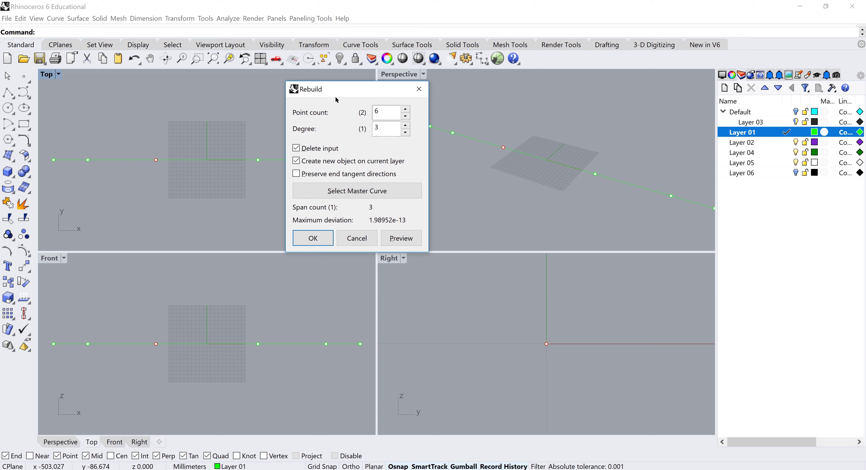
left_click_drag(336, 89, 316, 85)
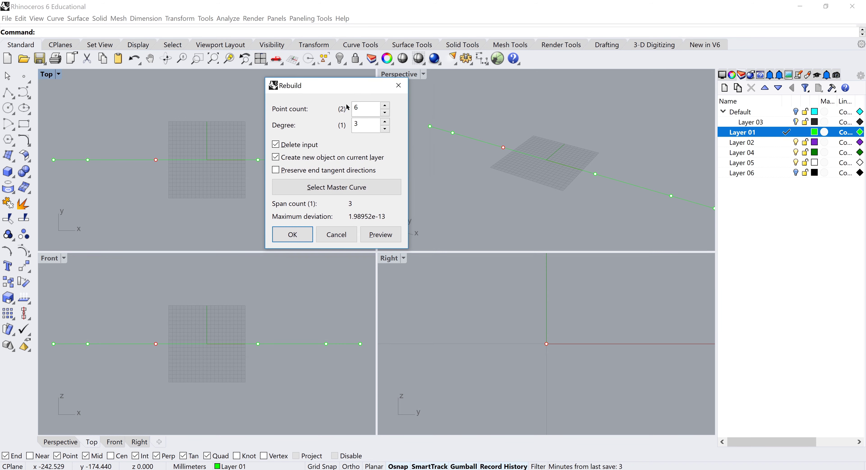
left_click(354, 108)
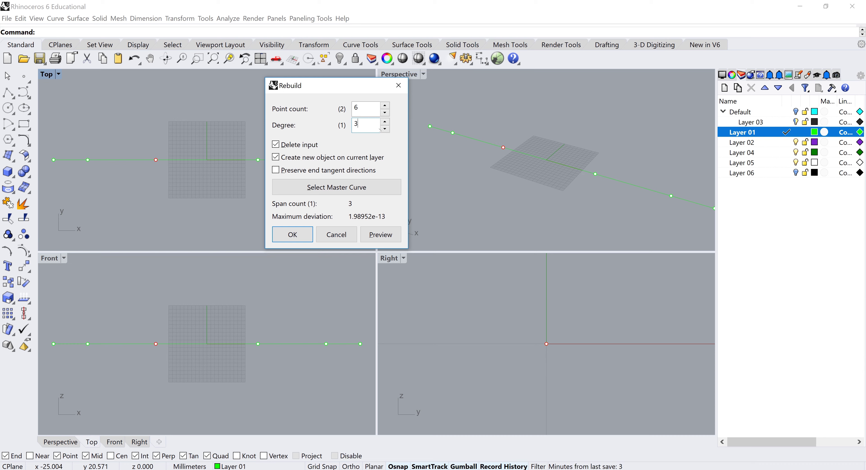
mouse_move(339, 91)
left_mouse_down()
mouse_move(310, 88)
mouse_move(343, 89)
left_mouse_up()
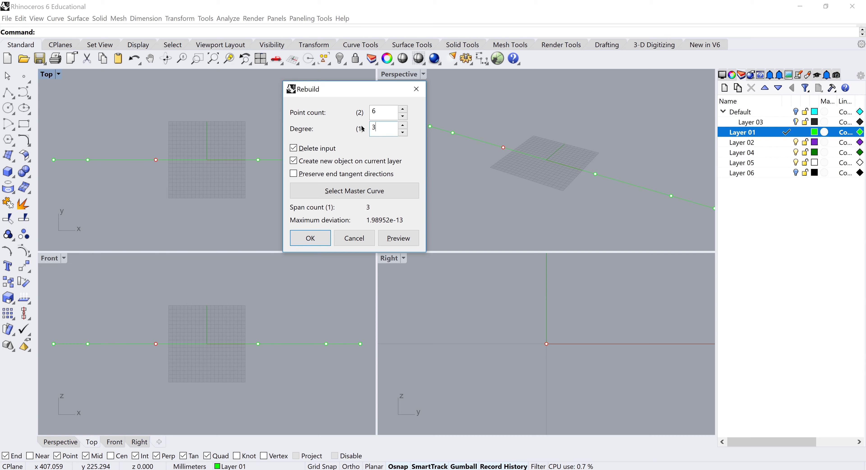
left_click_drag(322, 89, 301, 87)
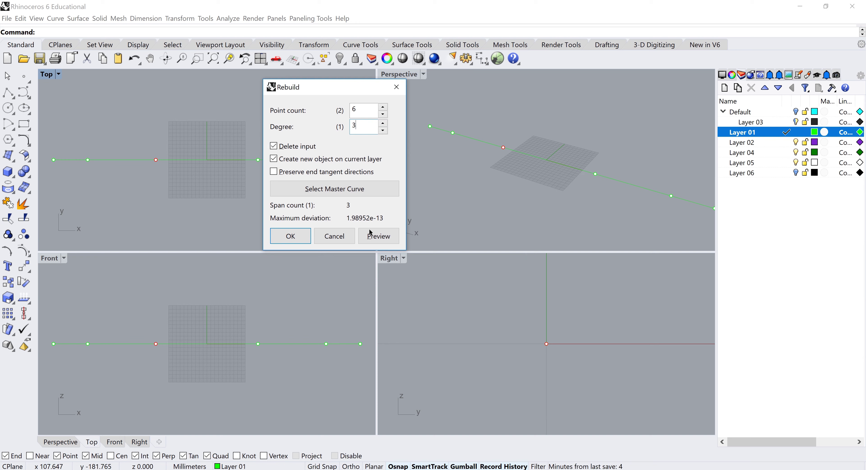
left_click(290, 235)
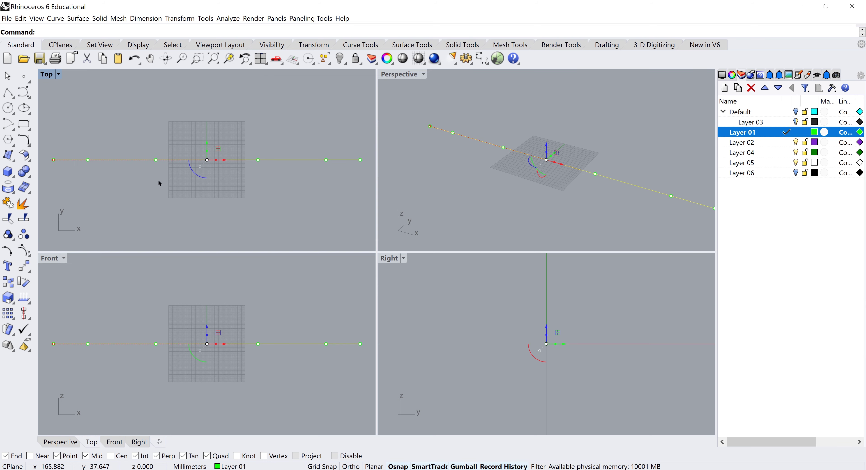
Step: Turn on the line's control points and, in the Front view, move the two middle points down about 275 mm
left_click(180, 159)
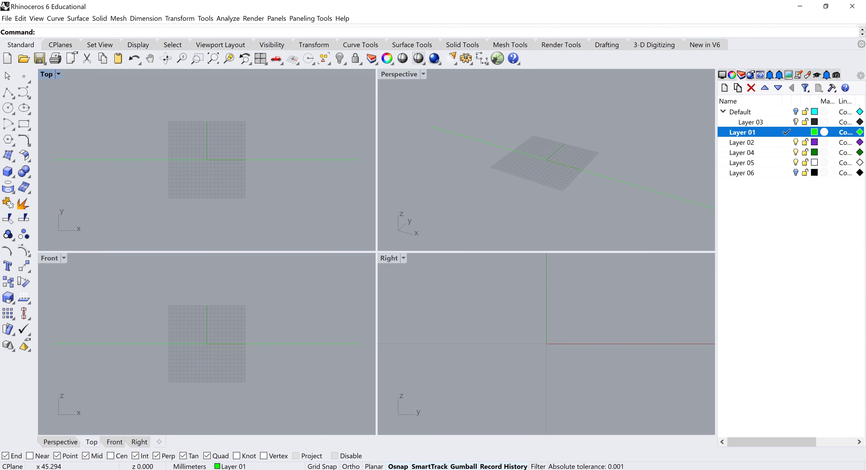
left_click(240, 201)
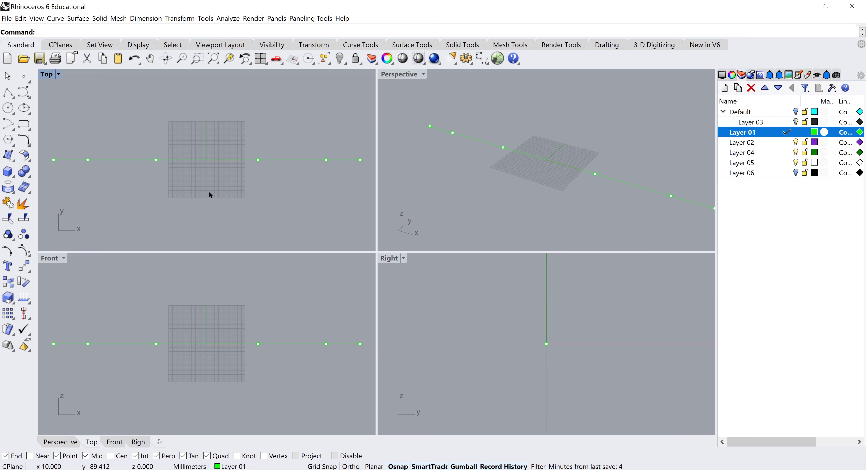
left_click(43, 260)
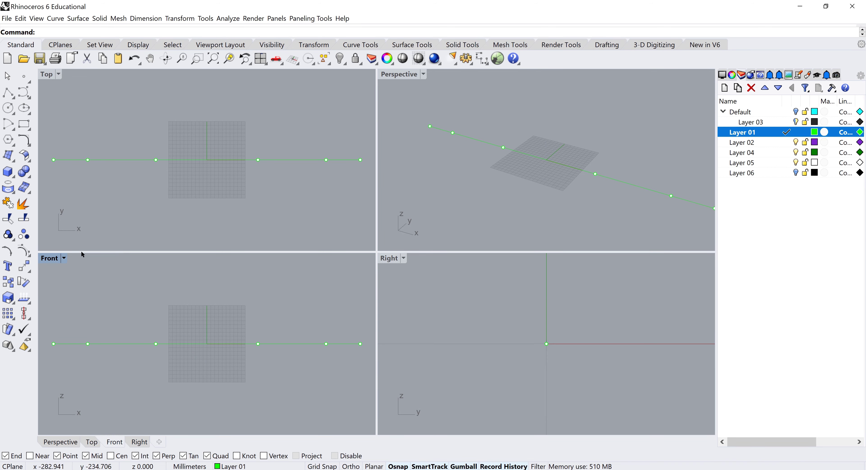
double_click(50, 259)
scroll(327, 179, "down", 5)
left_click_drag(280, 186, 416, 252)
left_click_drag(420, 255, 420, 255)
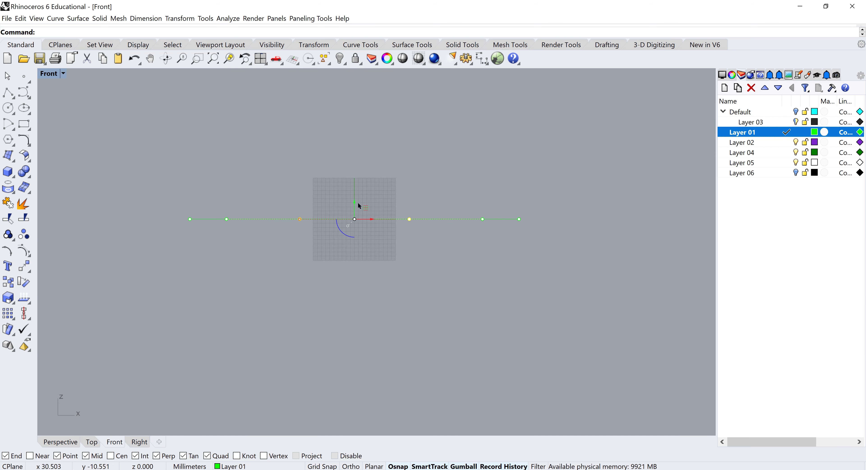
left_click_drag(354, 204, 359, 316)
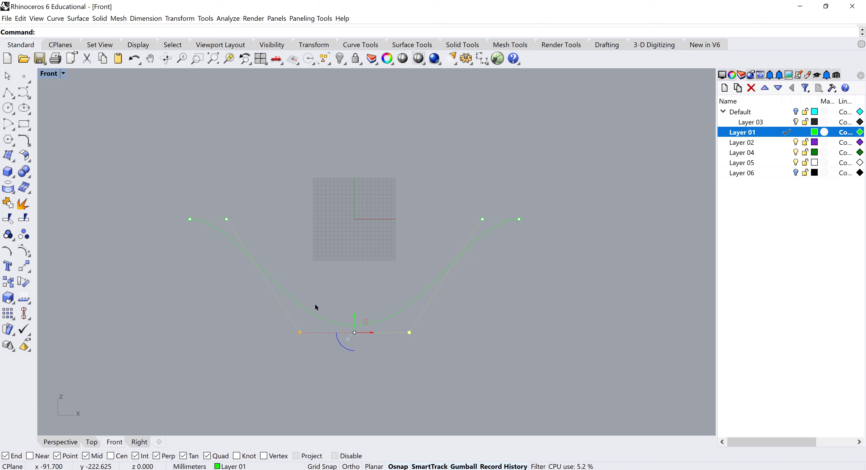
Step: Spread the two lowered control points outward in line with the curve's ends, and restore the four-viewport layout
left_click_drag(300, 331, 208, 338)
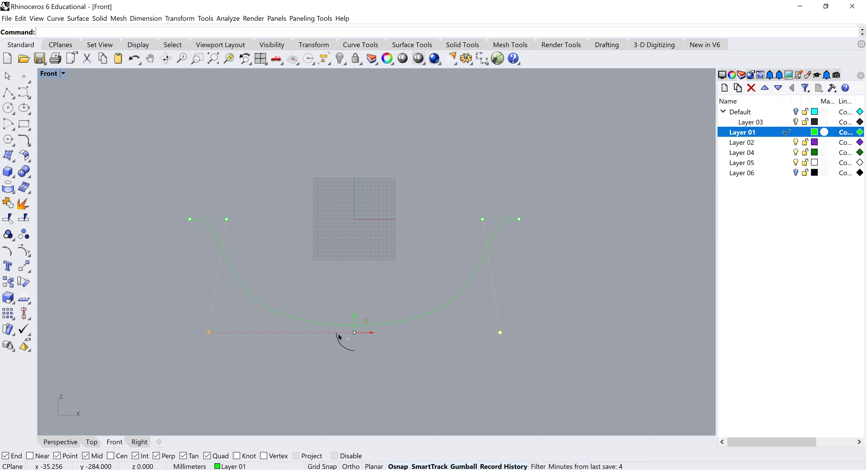
left_click_drag(206, 332, 191, 332)
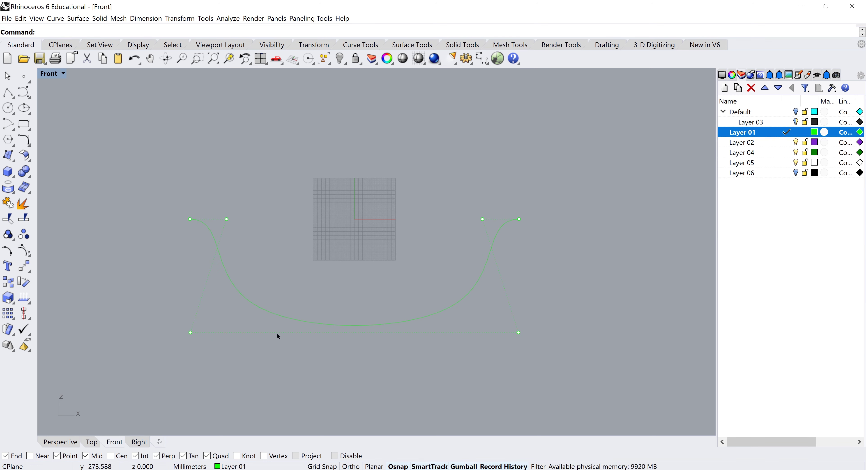
scroll(339, 273, "down", 2)
right_click_drag(338, 266, 306, 267)
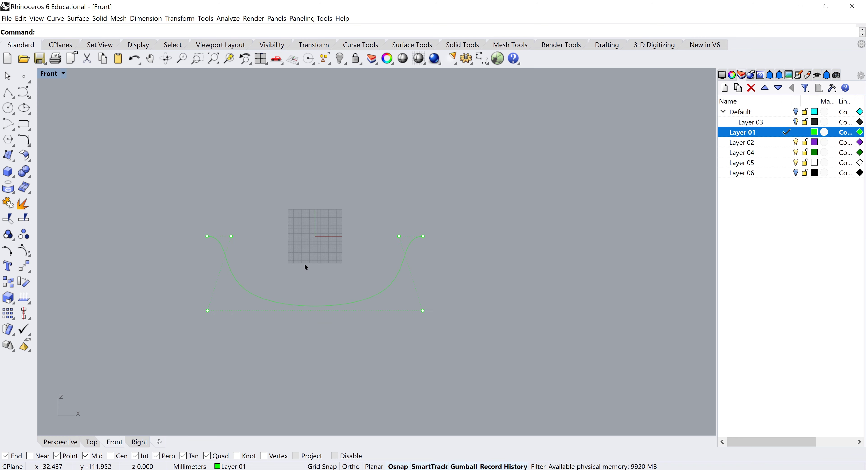
double_click(49, 74)
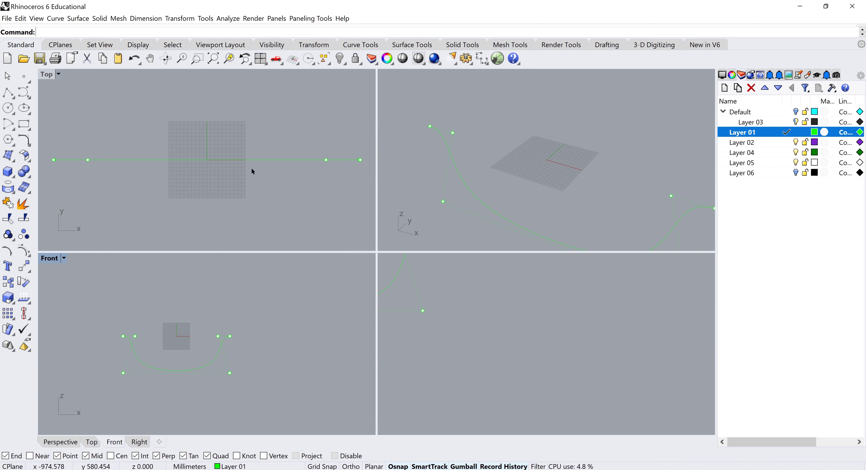
Step: Copy the U-shaped curve about 310 mm backward along Y in the Right view
scroll(481, 168, "down", 2)
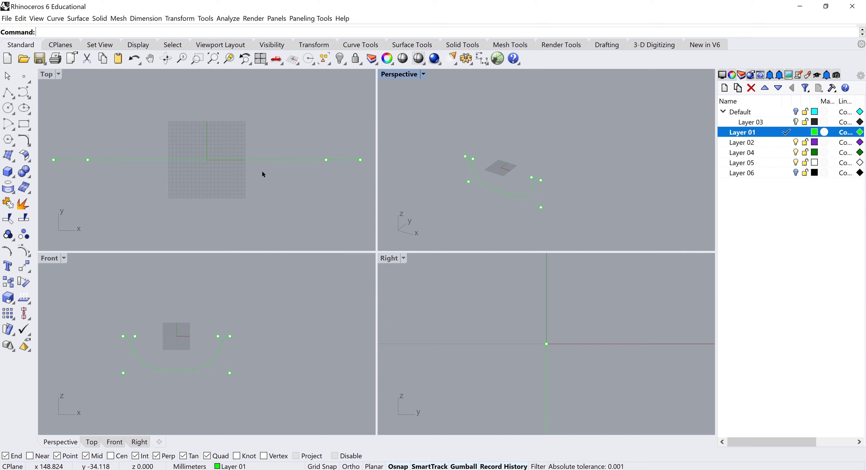
scroll(264, 172, "down", 2)
scroll(246, 329, "down", 2)
scroll(459, 332, "down", 6)
scroll(458, 330, "down", 15)
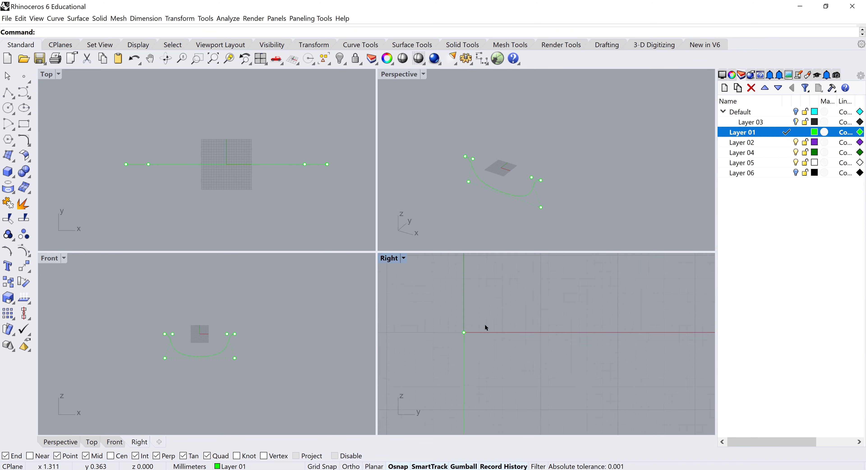
scroll(510, 301, "down", 4)
left_click(207, 353)
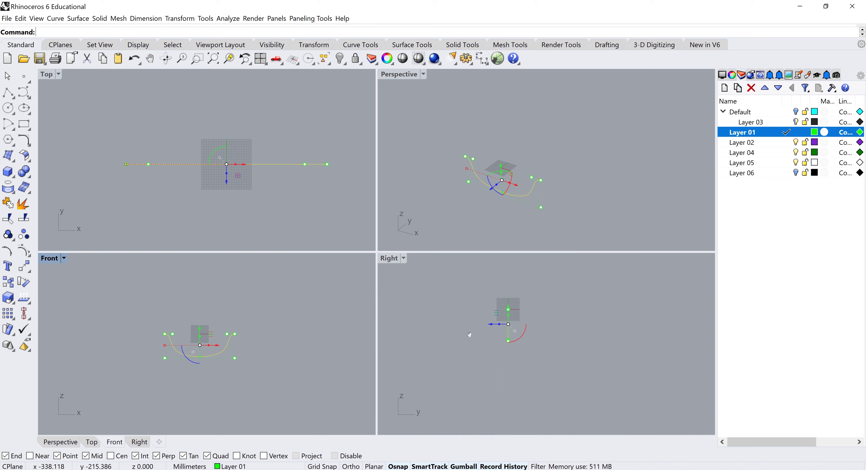
right_click_drag(466, 336, 457, 329)
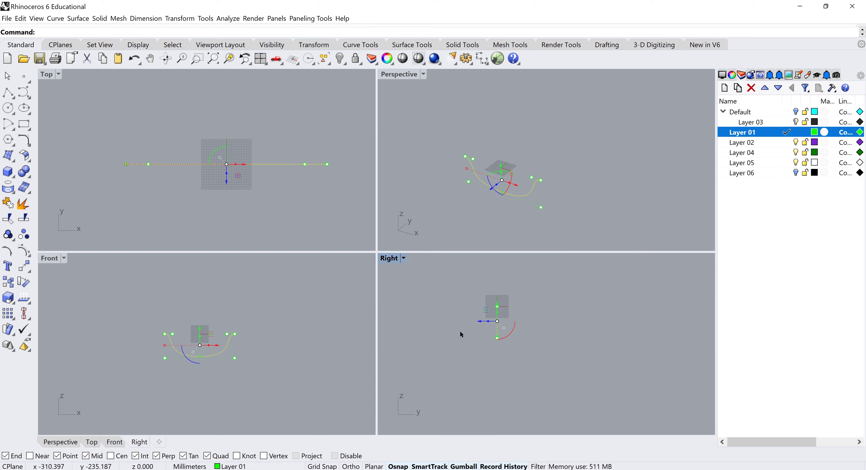
left_click(497, 335)
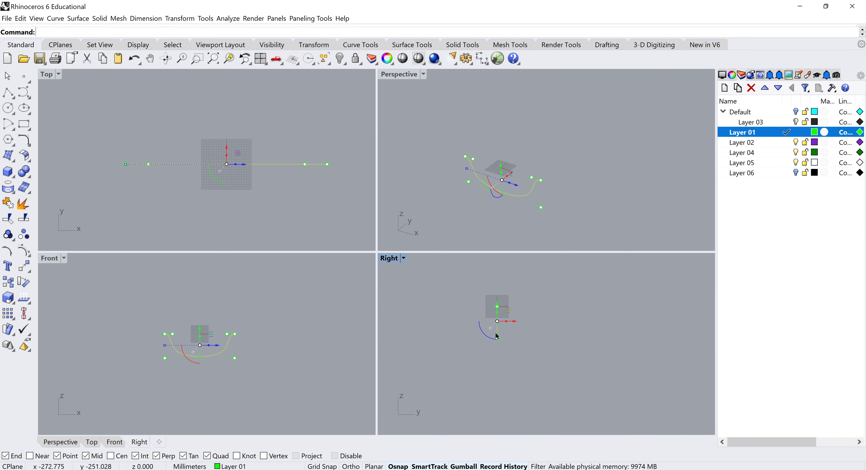
left_click_drag(516, 321, 552, 321)
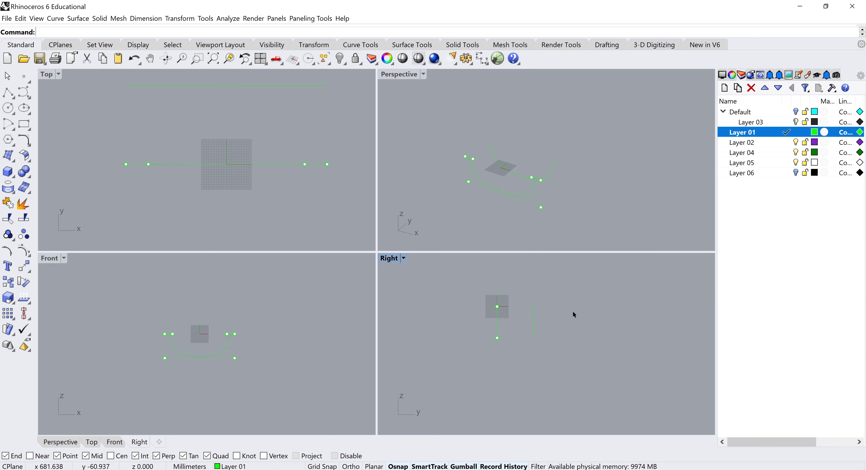
Step: Turn the copied curve upside down above the original in the Front view and turn on its control points
left_click(549, 168)
mouse_move(166, 348)
right_mouse_down()
mouse_move(181, 359)
mouse_move(167, 350)
right_mouse_up()
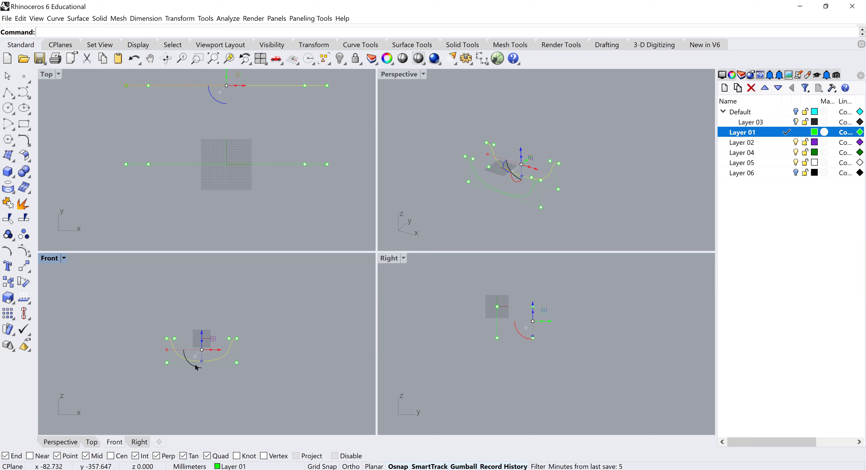
left_click_drag(195, 366, 199, 331)
left_click_drag(202, 366, 202, 341)
left_click(273, 336)
right_click_drag(575, 175, 544, 162)
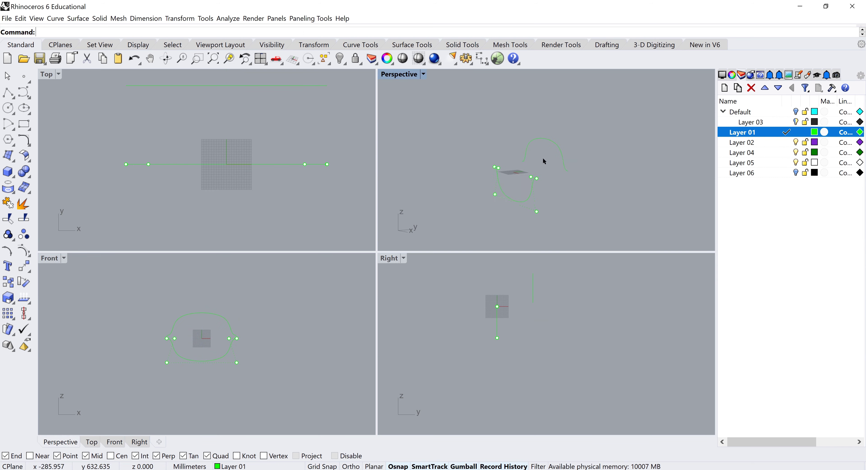
left_click(530, 331)
left_click(531, 294)
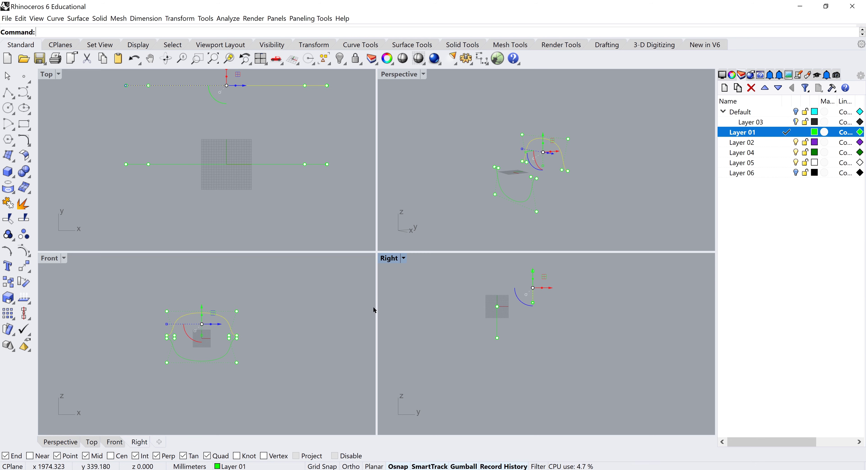
key("Escape")
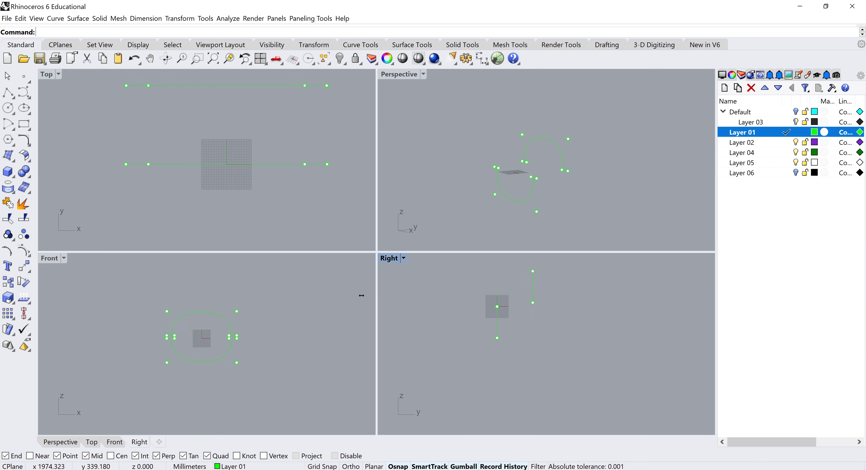
Step: In the Front view, bring the flipped curve's two top control points to about 490 mm apart and raise them
left_click_drag(155, 298, 206, 283)
double_click(50, 258)
scroll(333, 209, "up", 8)
right_click_drag(326, 213, 291, 229)
scroll(289, 229, "down", 4)
left_click_drag(187, 170, 472, 204)
left_click_drag(237, 189, 278, 194)
left_click_drag(344, 178, 341, 109)
right_click_drag(327, 221, 304, 228)
scroll(306, 230, "down", 2)
left_click_drag(319, 139, 320, 158)
left_click(127, 237)
right_click_drag(276, 263, 261, 252)
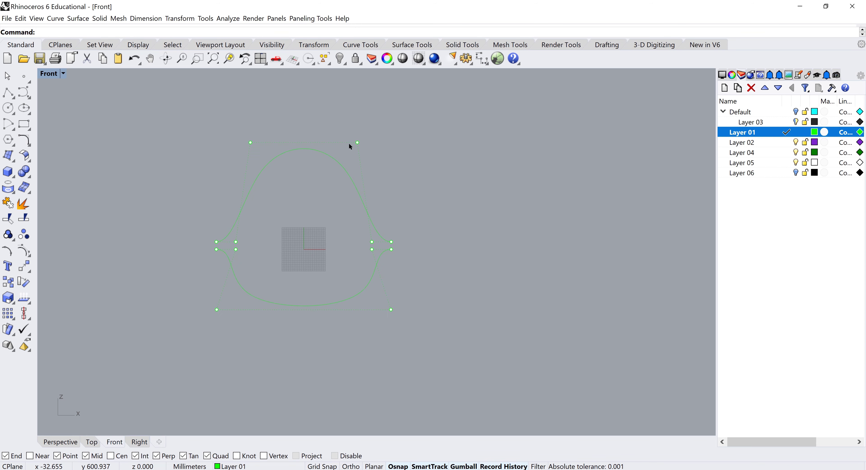
Step: Lower the flipped curve's four end control points to the height of the original curve's ends
scroll(254, 268, "up", 4)
left_click_drag(144, 201, 542, 224)
left_click_drag(347, 203, 346, 214)
scroll(301, 270, "down", 5)
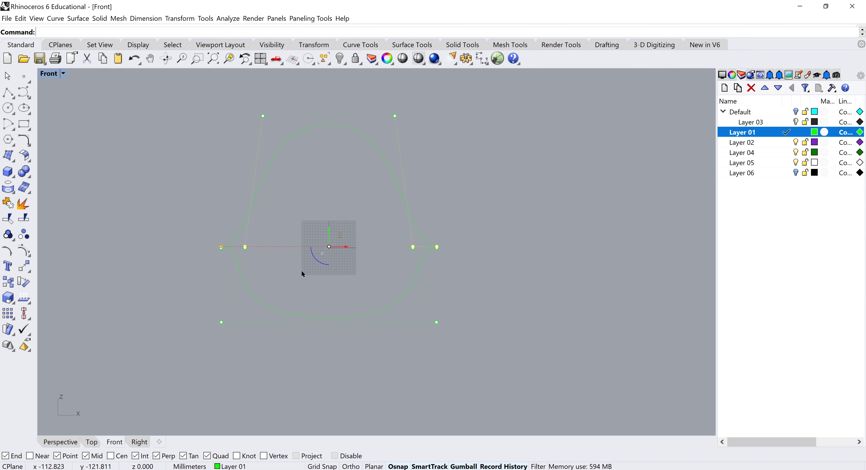
key("Escape")
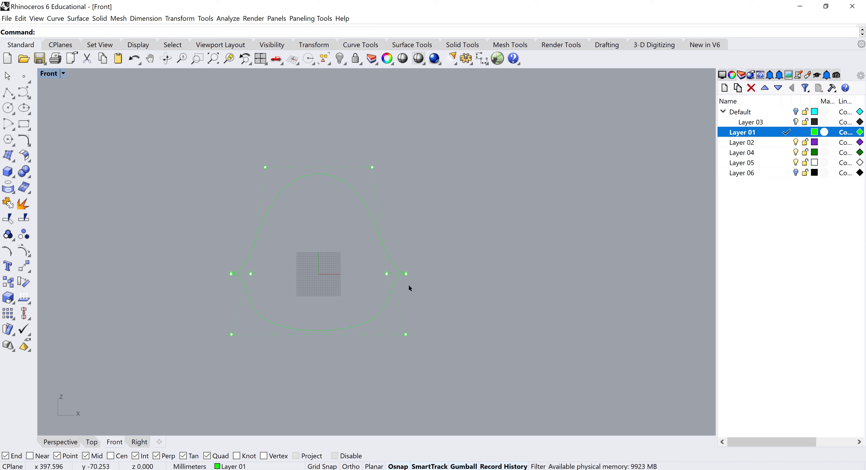
scroll(270, 302, "down", 2)
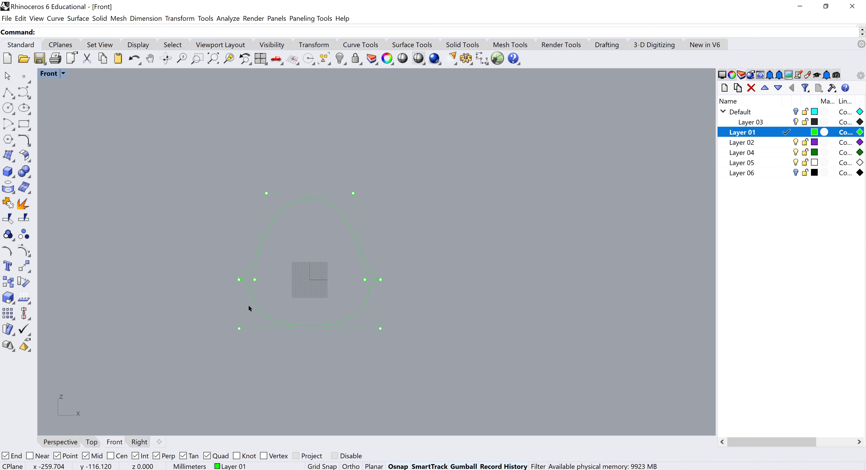
Step: In the Right view, move the flipped backrest curve along Y to about 580 mm from the origin
left_click(139, 442)
scroll(325, 236, "down", 2)
scroll(333, 258, "up", 3)
left_click(343, 251)
left_click_drag(365, 210, 403, 210)
key("Escape")
scroll(383, 231, "up", 2)
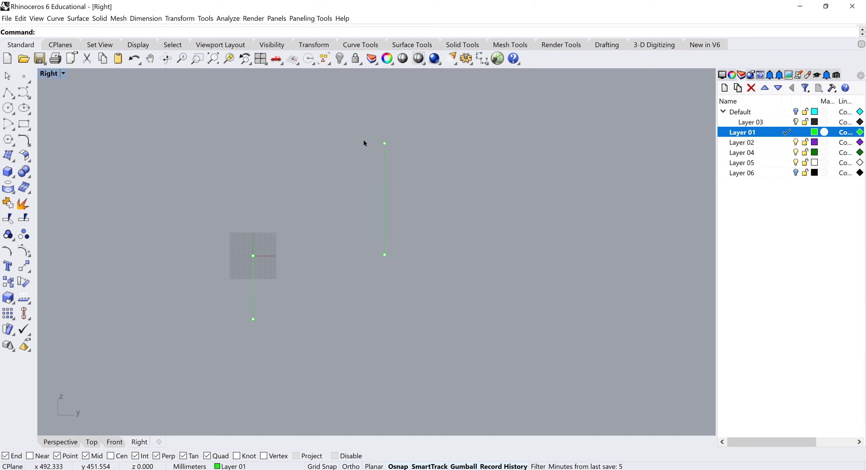
Step: Move the backrest curve's two top control points about 150 mm backward along Y so the backrest leans back
double_click(49, 74)
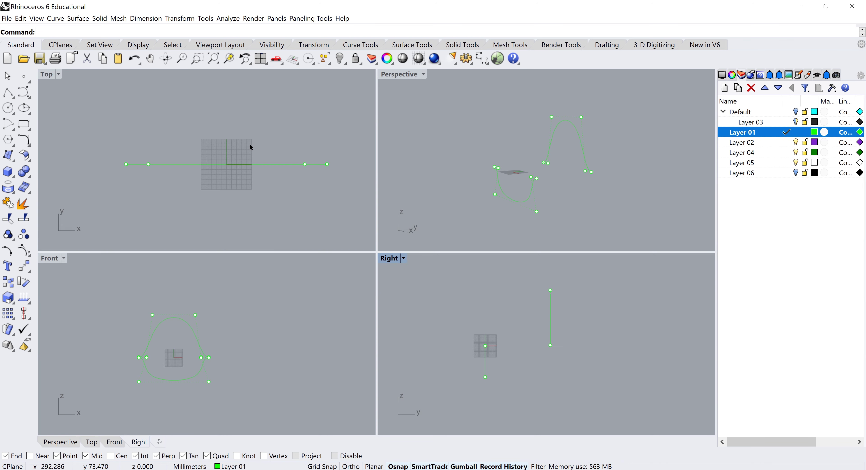
left_click_drag(529, 101, 592, 124)
right_click_drag(561, 127, 542, 132)
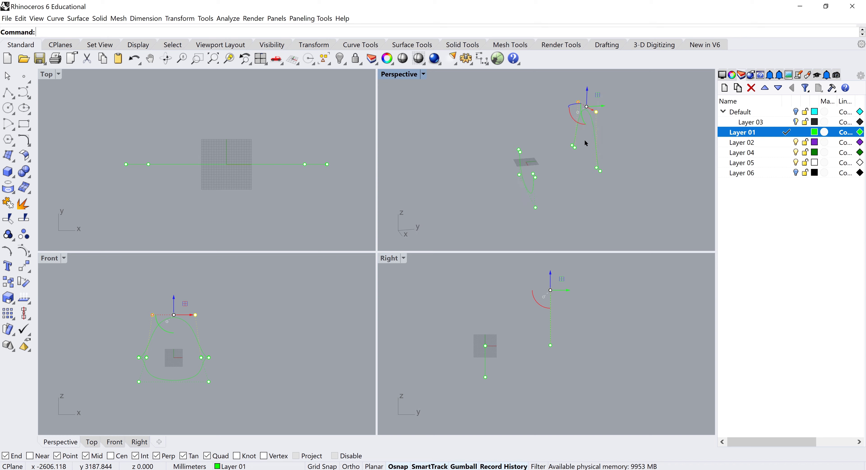
left_click_drag(607, 107, 621, 145)
left_click(621, 146)
right_click_drag(607, 153, 625, 164)
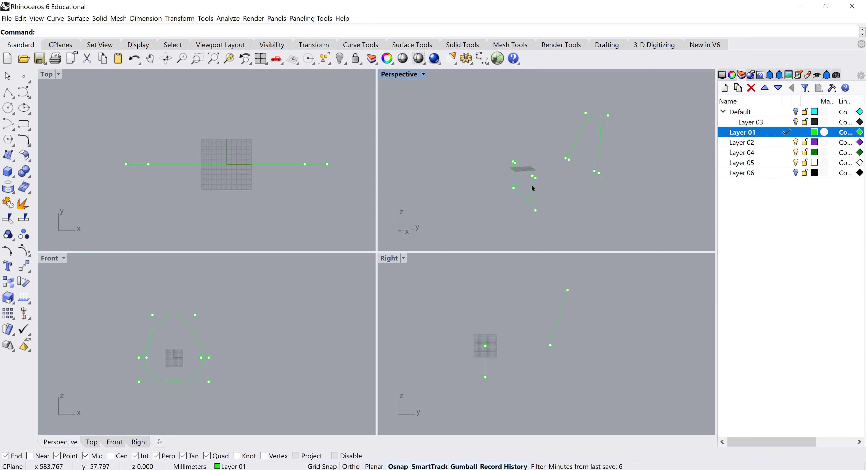
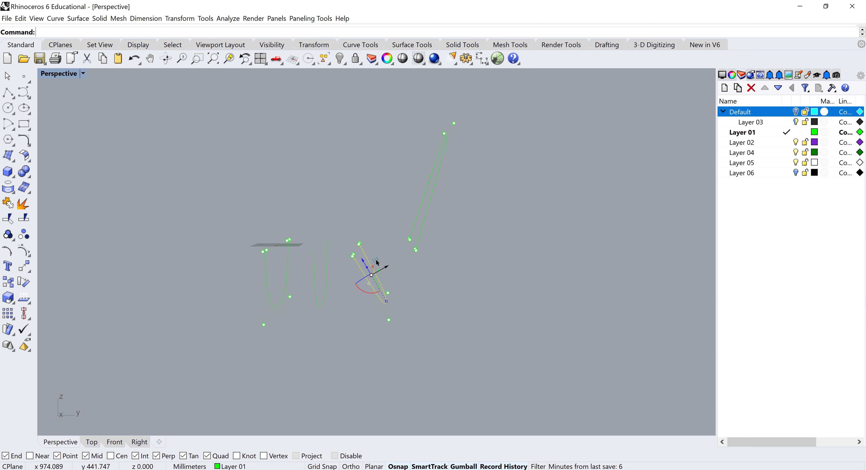
Step: Shift the tilted curve below the backrest and the upright curve in front of it slightly backward along Y
left_click_drag(375, 258, 389, 257)
left_click(370, 341)
right_click_drag(372, 342, 336, 286)
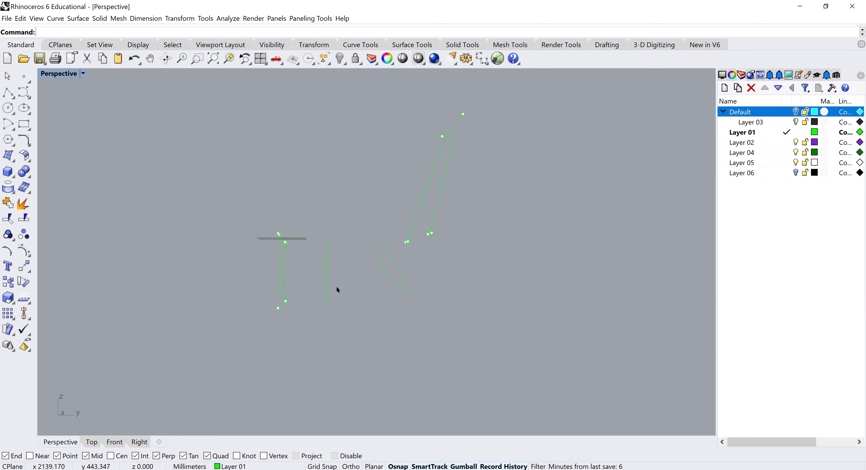
left_click(325, 281)
left_click_drag(344, 269, 408, 301)
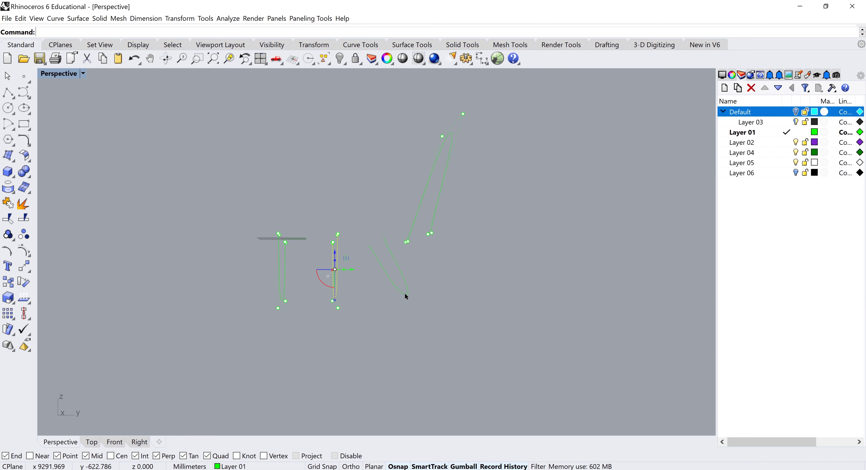
Step: Move the tilted curve's two bottom control points up and slightly forward to make the curve shallower
left_click(404, 293)
right_click_drag(404, 292, 393, 309)
left_click_drag(363, 340, 413, 283)
left_click(412, 259)
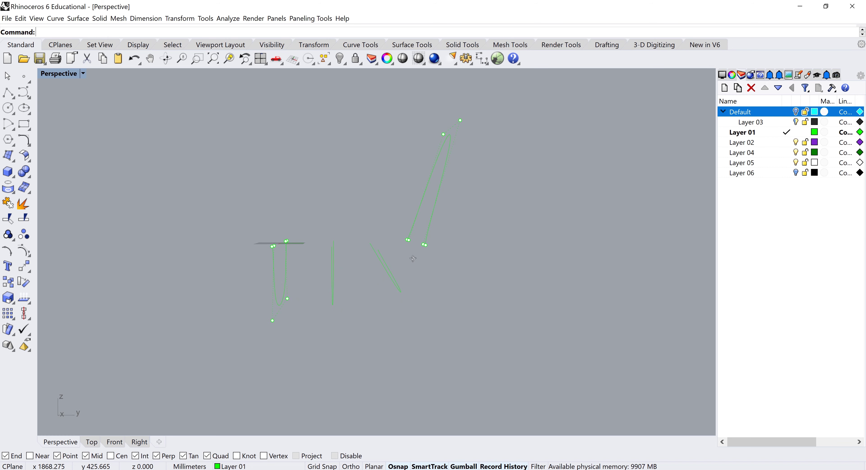
right_click_drag(412, 259, 409, 292)
left_click(396, 297)
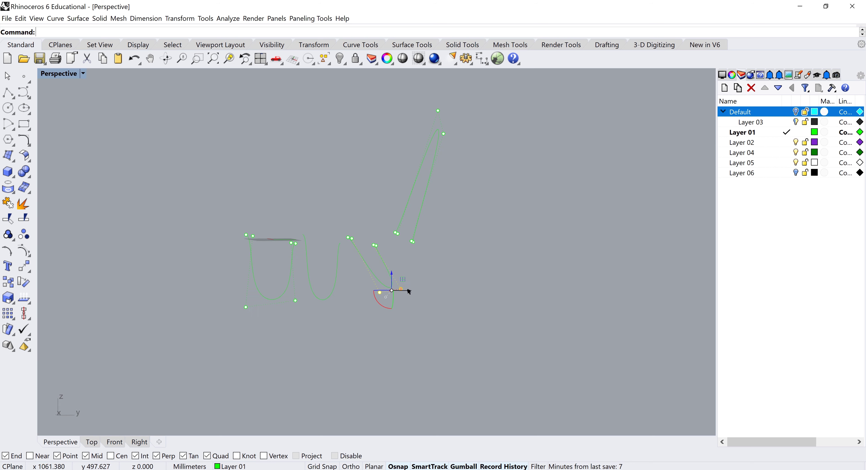
left_click_drag(392, 290, 381, 265)
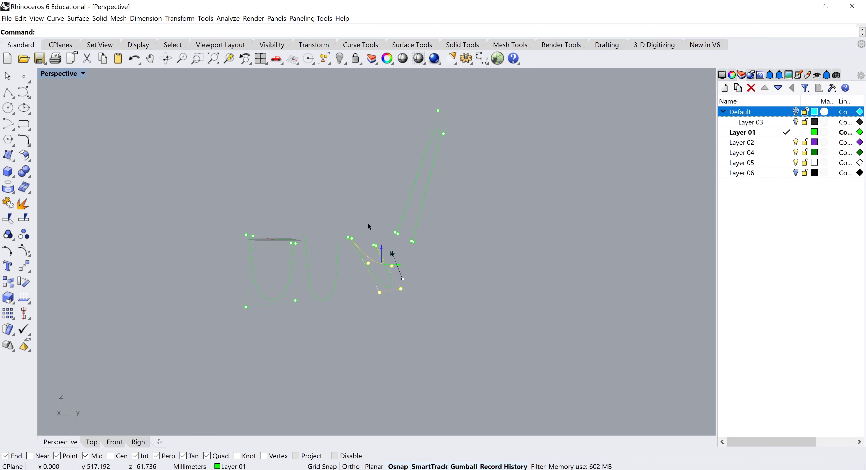
Step: Move the tilted curve below the backrest backward and slightly down, and shift the upright curve in front of it slightly backward along Y
right_click_drag(366, 216, 393, 275)
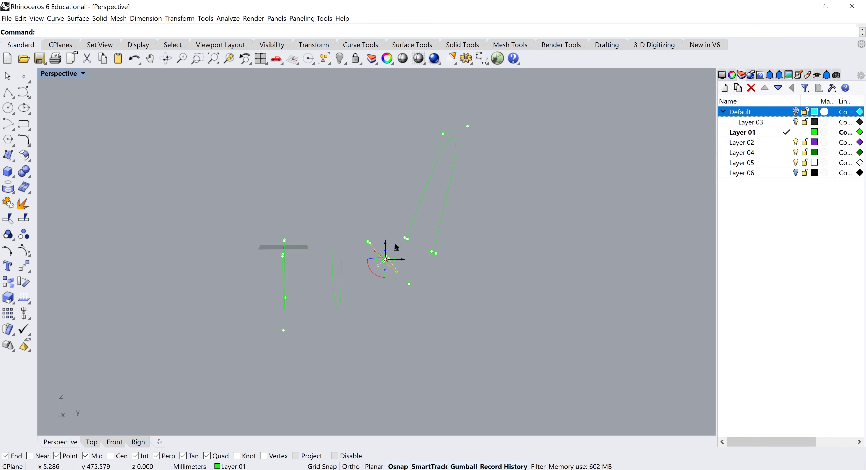
left_click_drag(395, 244, 409, 255)
left_click(341, 281)
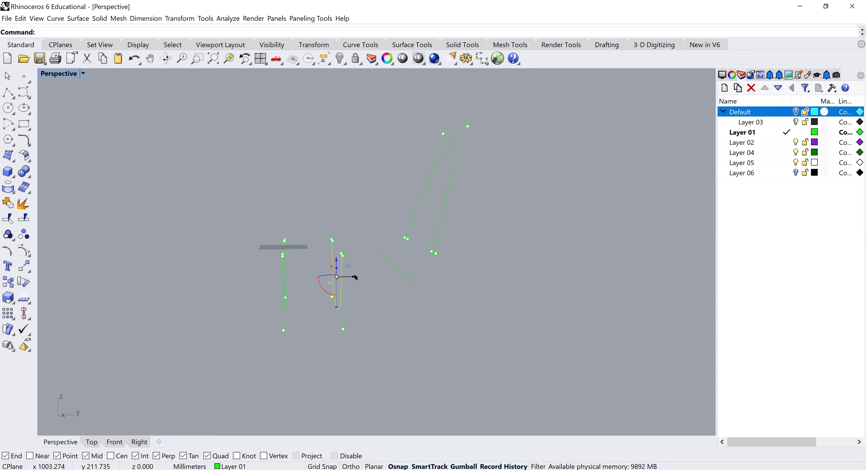
left_click_drag(355, 275, 362, 275)
left_click(372, 218)
Step: Examine the spacing and shape of the four profile curves from several angles
right_click_drag(373, 218, 402, 241)
right_click_drag(460, 244, 231, 225)
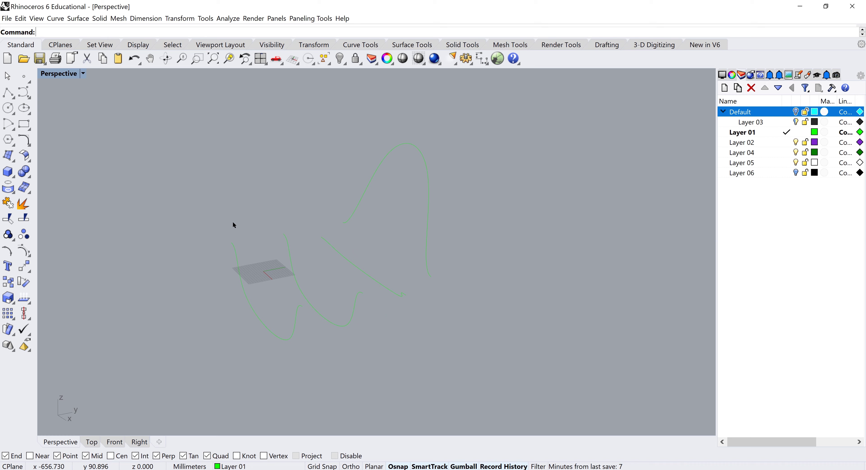
right_click_drag(383, 203, 490, 375)
right_click_drag(357, 271, 260, 319)
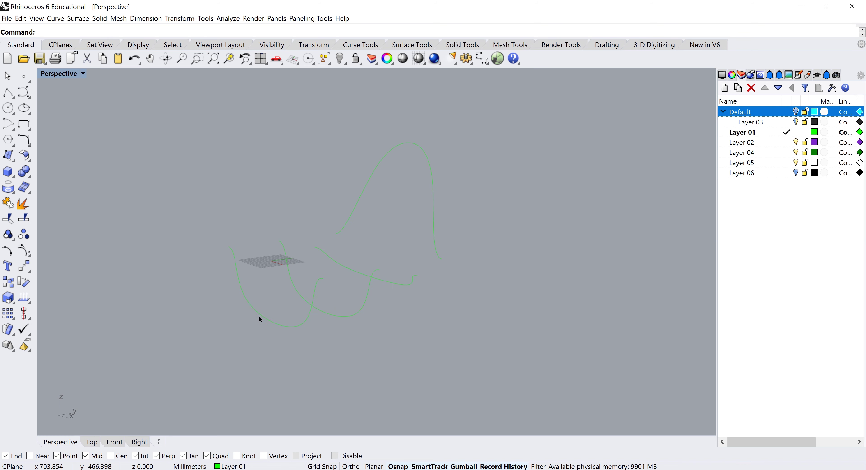
right_click_drag(348, 246, 282, 290)
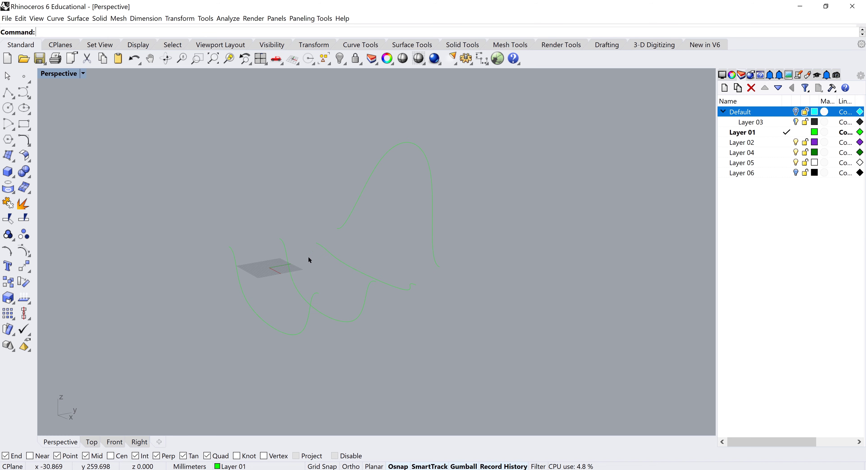
mouse_move(328, 260)
right_mouse_down()
mouse_move(313, 251)
mouse_move(326, 260)
right_mouse_up()
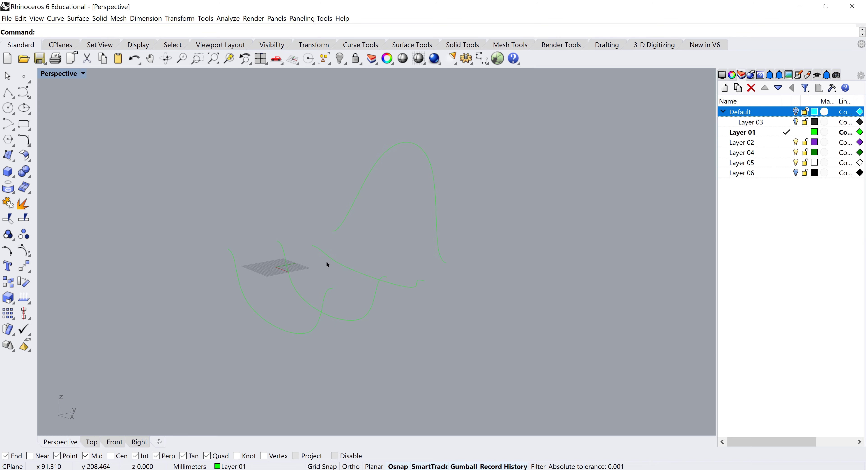
right_click_drag(390, 244, 400, 248)
Step: Make Layer 05 the current layer and check that Always Record History is enabled
left_click(787, 162)
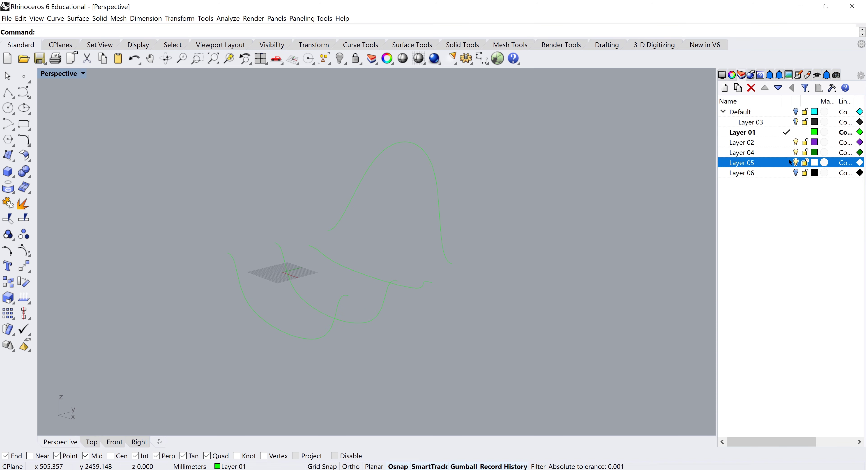
right_click(502, 465)
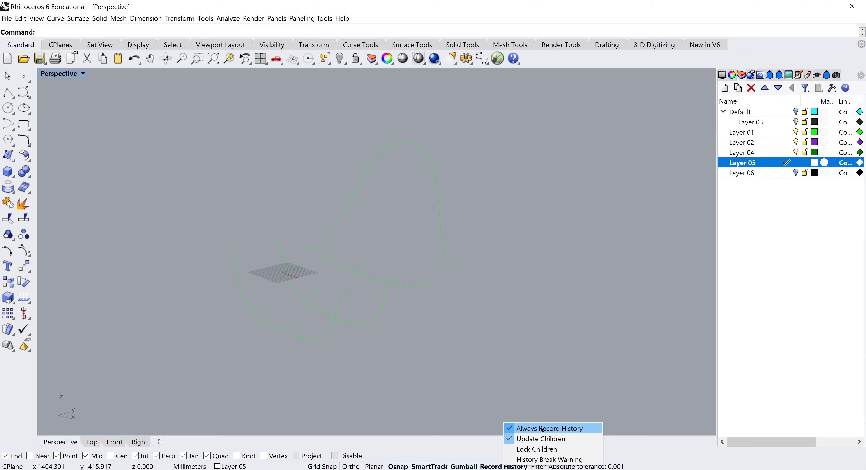
left_click(531, 400)
right_click(500, 466)
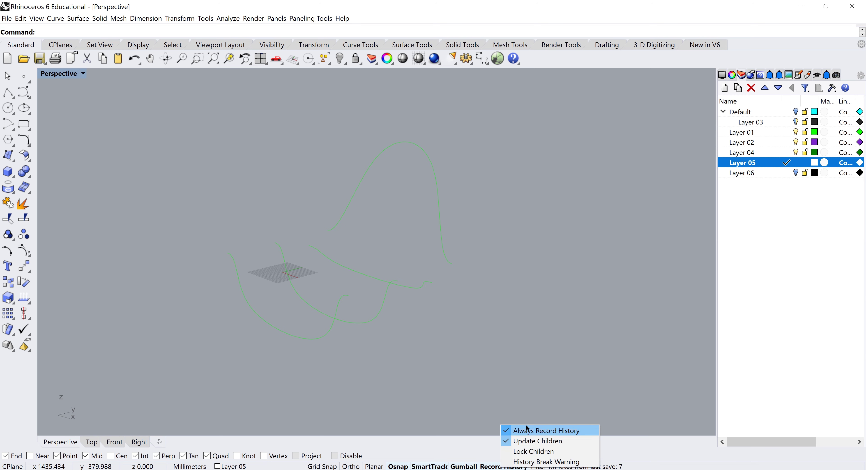
left_click(531, 431)
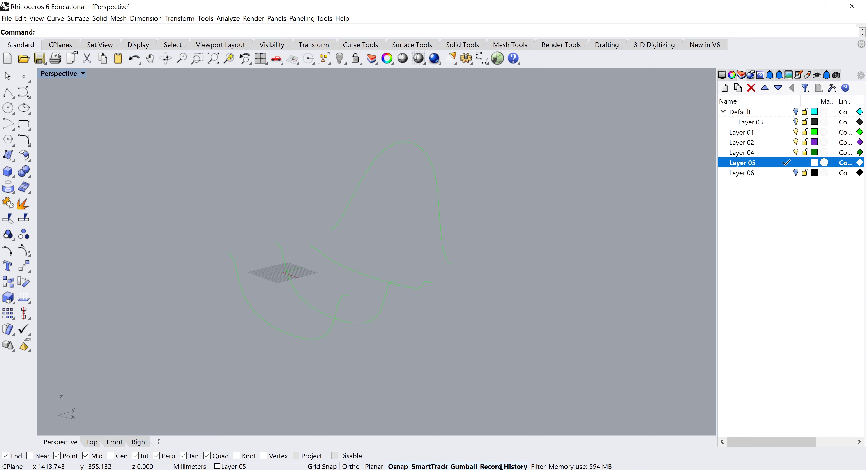
Step: Loft a surface through all four profile curves and inspect the preview with the Loft Options moved off the model
left_click(78, 18)
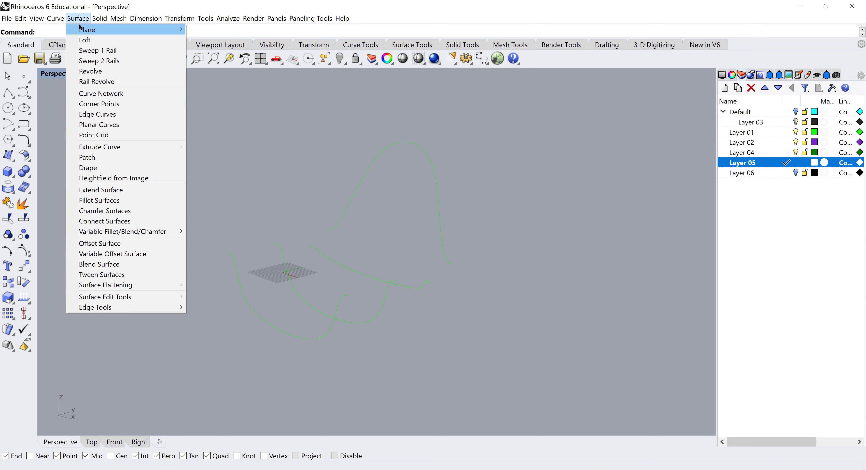
left_click(101, 40)
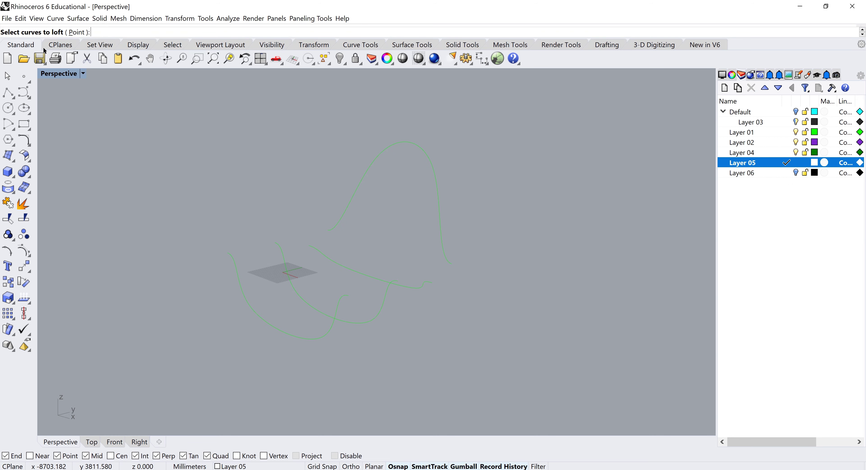
left_click_drag(459, 386, 298, 170)
key("Return")
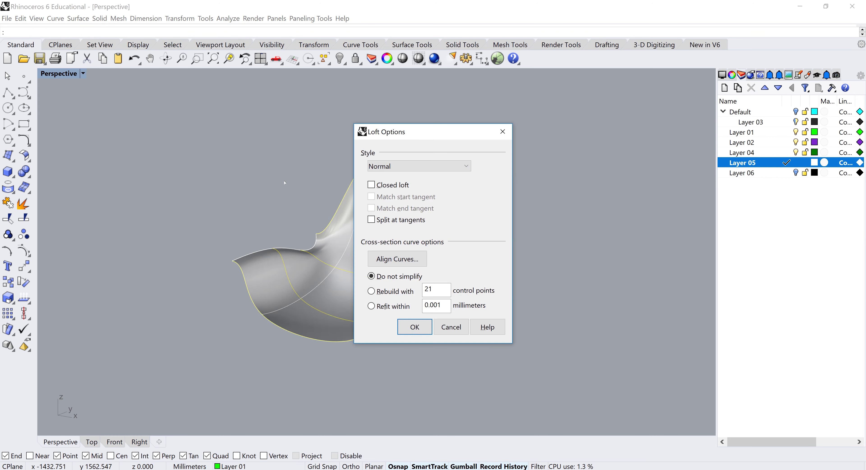
left_click_drag(411, 127, 574, 135)
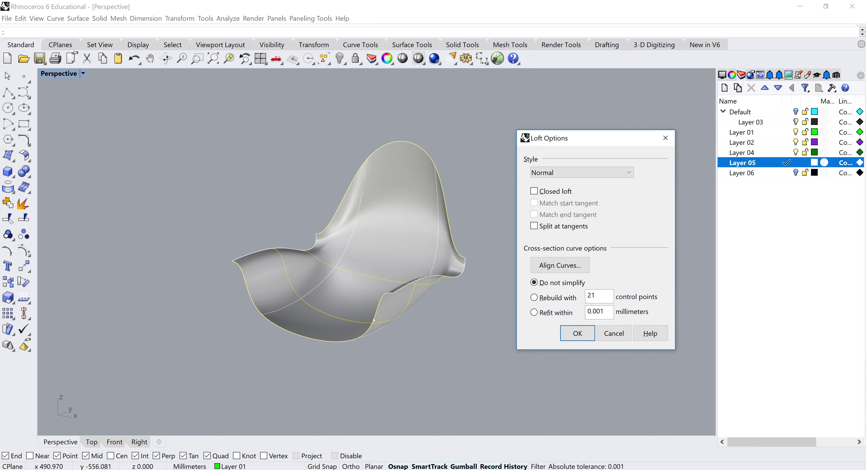
right_click_drag(279, 356, 489, 248)
right_click_drag(498, 211, 503, 185)
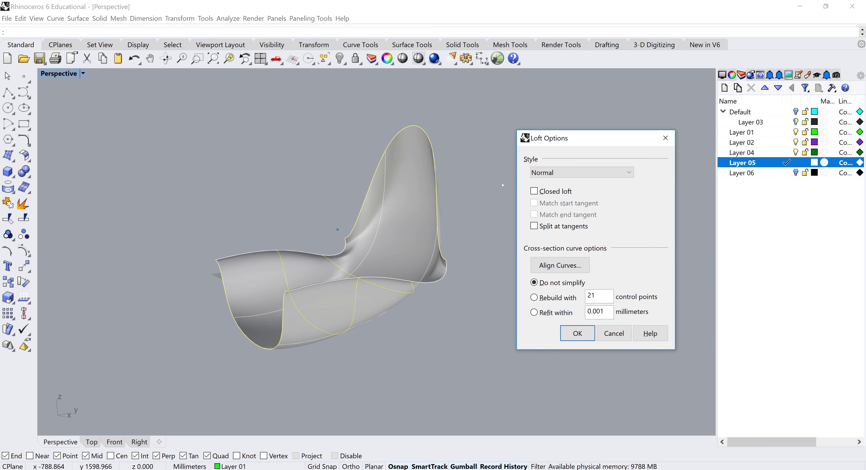
Step: Preview the loft in the Loose, Tight, Straight sections and Uniform styles
left_click(564, 176)
left_click(565, 184)
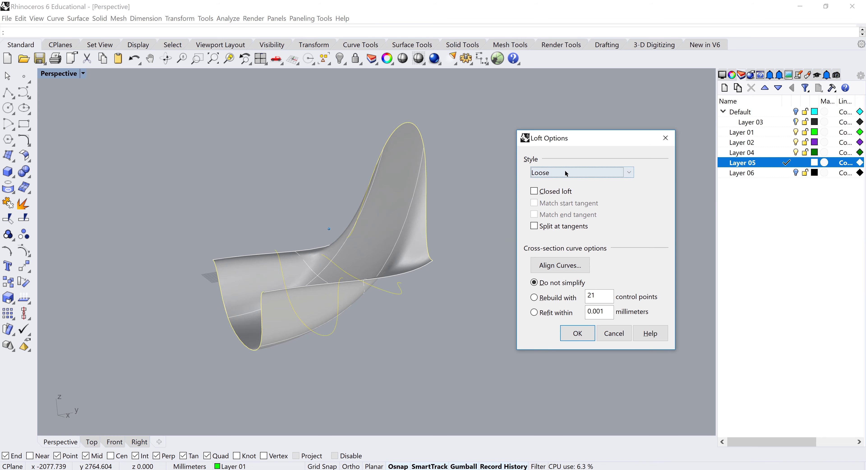
left_click(564, 173)
left_click(561, 199)
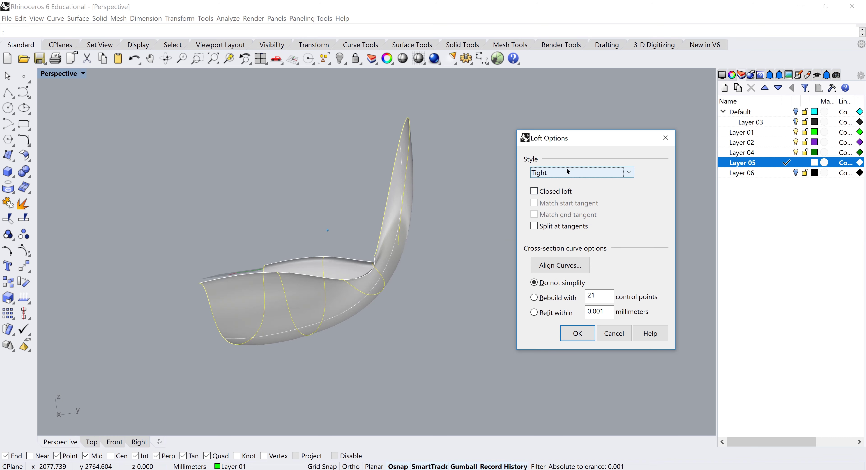
left_click(567, 173)
left_click(567, 212)
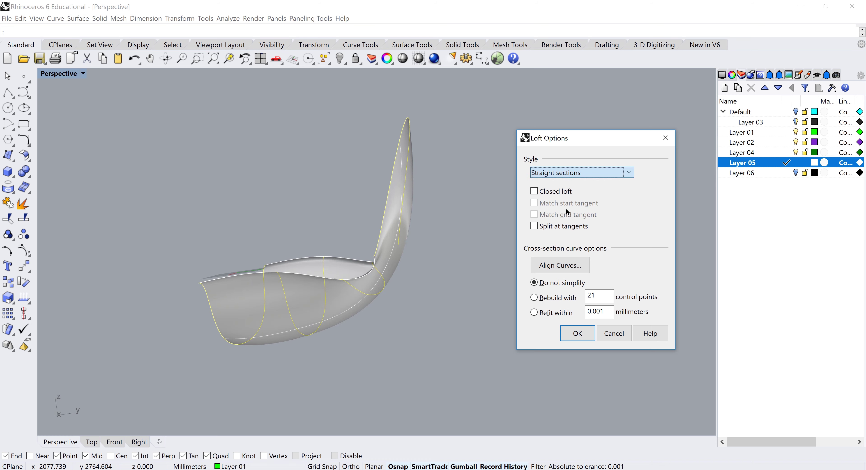
left_click(566, 173)
left_click(562, 220)
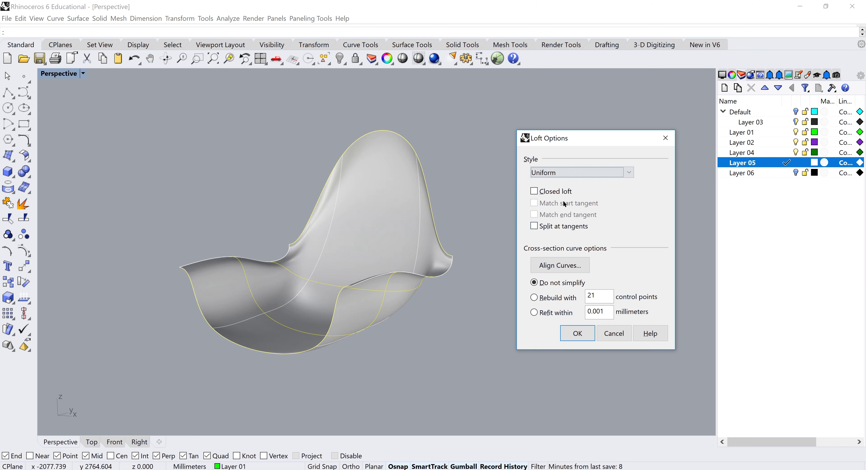
Step: Set the loft style to Normal without simplifying the curves and create the seat shell surface
left_click(563, 173)
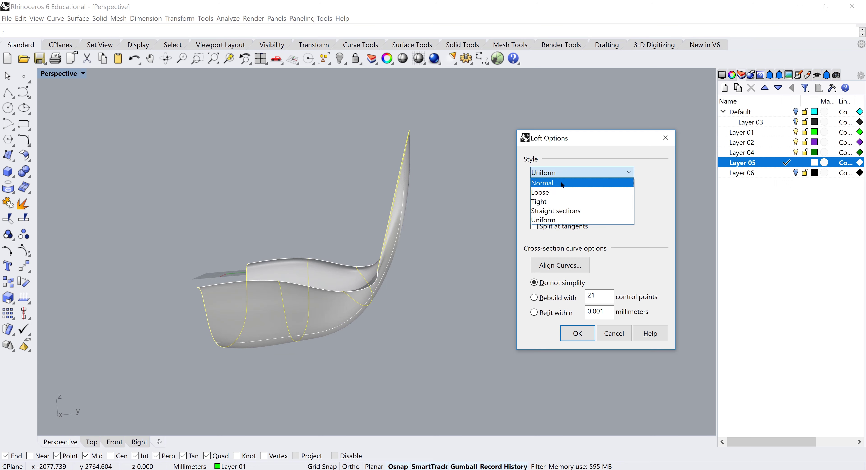
left_click(561, 185)
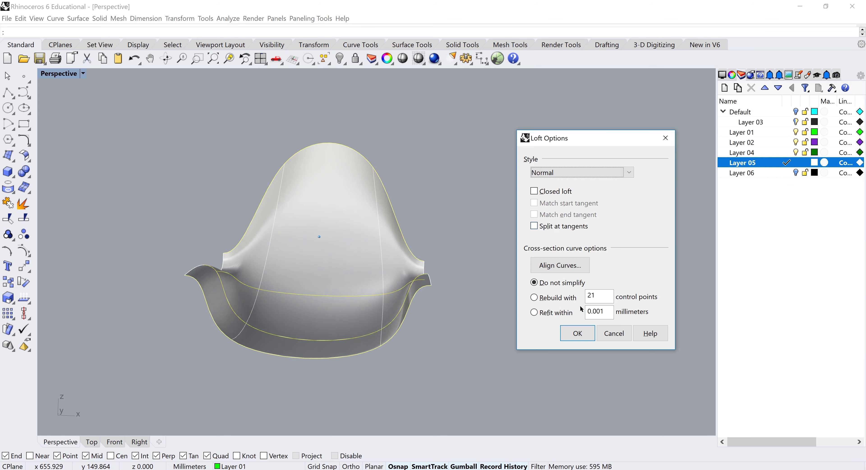
left_click(584, 328)
Step: Try lowering the second seat curve to test how the lofted shell updates, and undo the move
right_click_drag(551, 323, 313, 330)
left_click(324, 349)
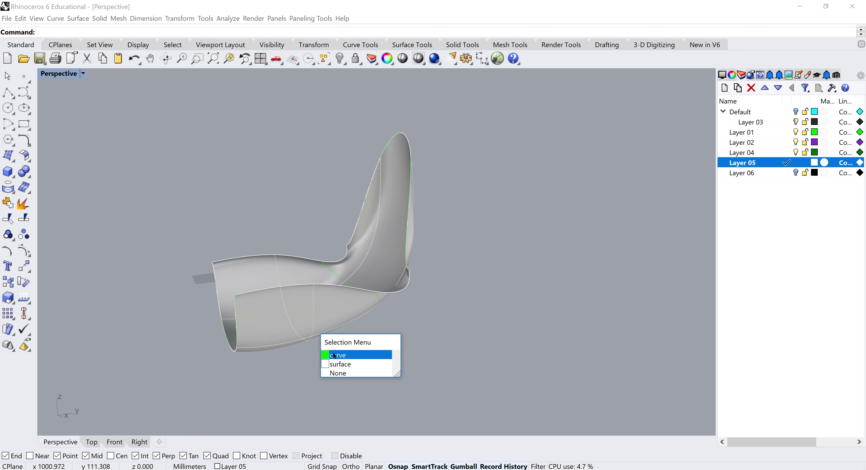
left_click(336, 352)
left_click_drag(304, 268, 311, 321)
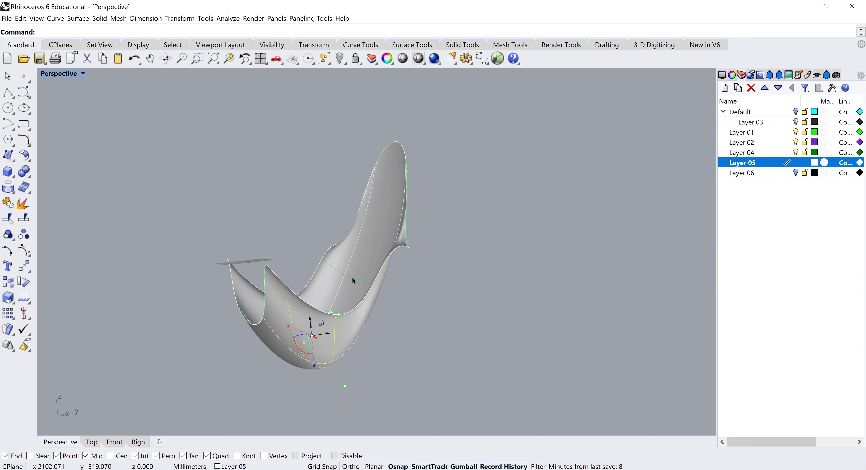
mouse_move(352, 276)
right_mouse_down()
mouse_move(250, 365)
mouse_move(339, 279)
mouse_move(350, 290)
right_mouse_up()
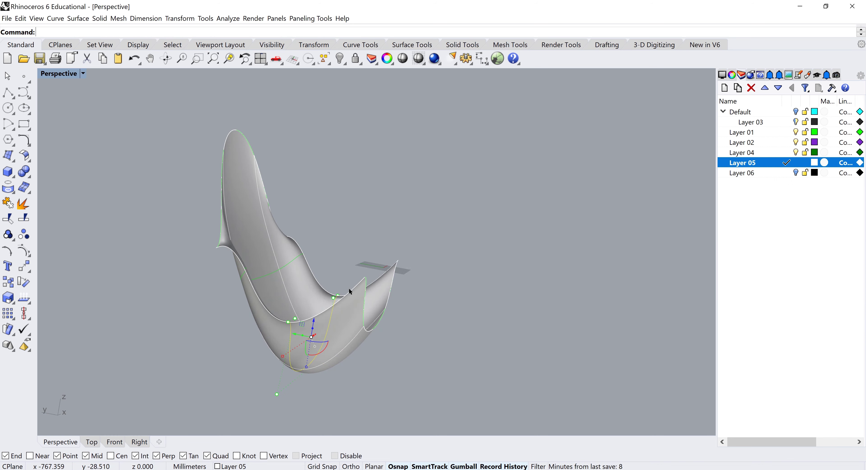
right_click_drag(444, 257, 452, 260)
key("Home")
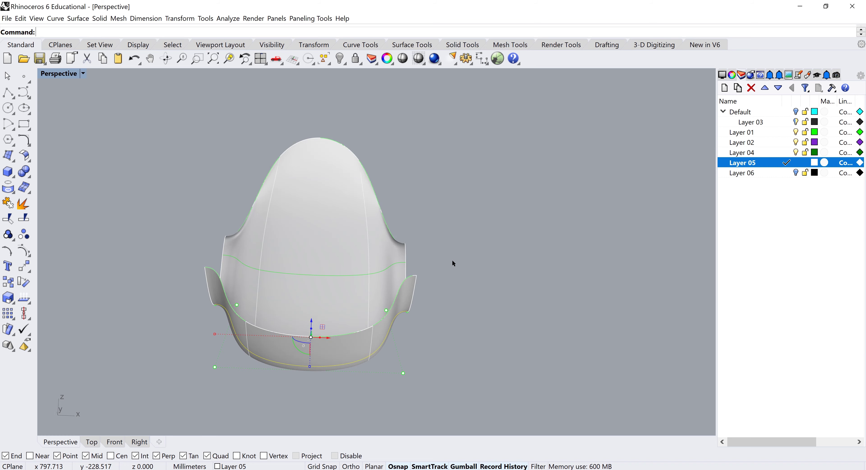
key("ctrl+z")
right_click_drag(482, 251, 405, 285)
key("Home")
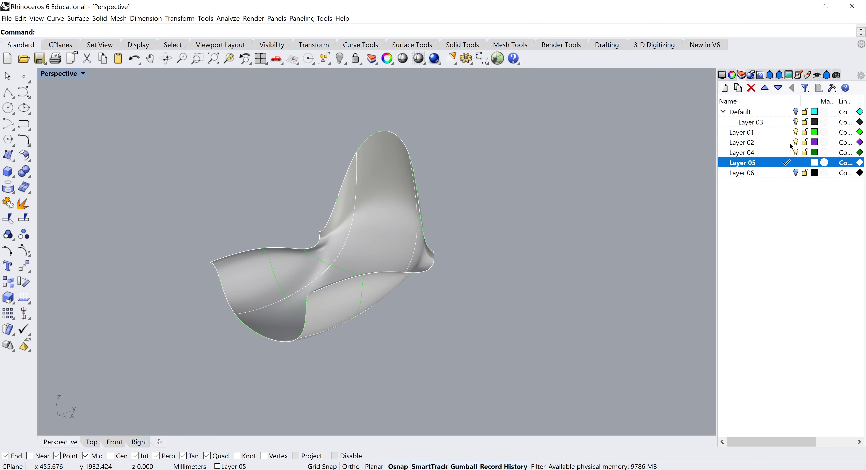
Step: Make Layer 01 current, try moving the lofted shell away from its profile curves, and undo that move
left_click(787, 133)
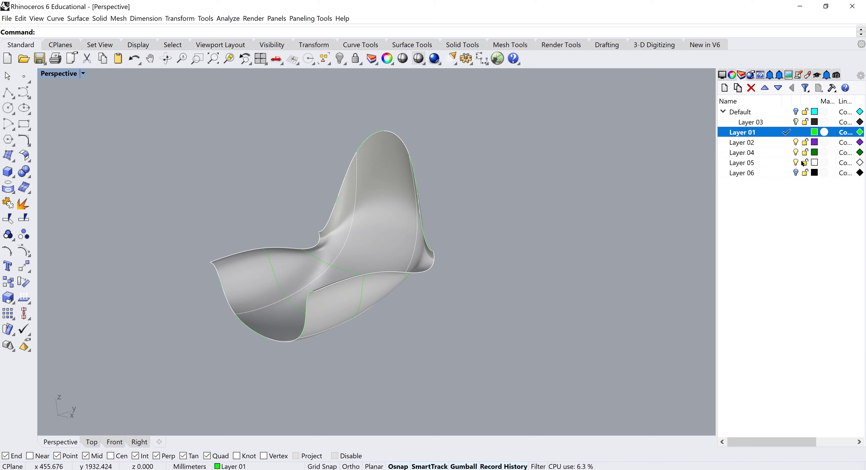
left_click_drag(366, 232, 356, 276)
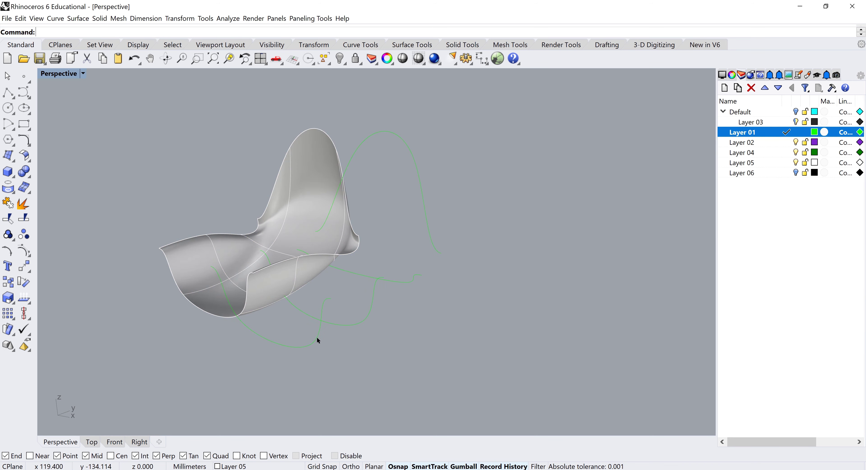
key("ctrl+z")
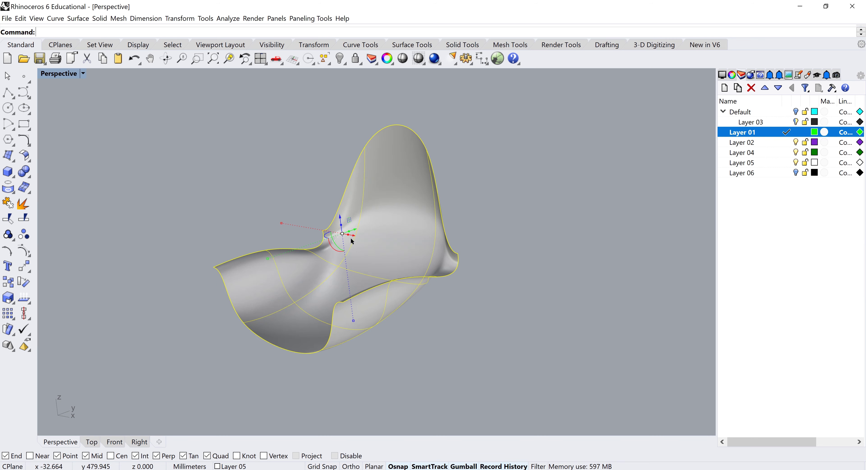
left_click(652, 205)
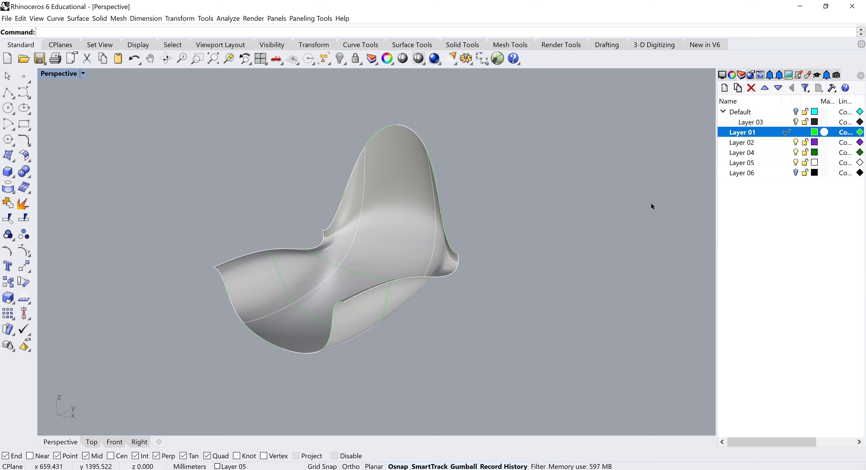
Step: Lock Layer 05 to protect the lofted shell and test selecting over the surface
left_click(803, 163)
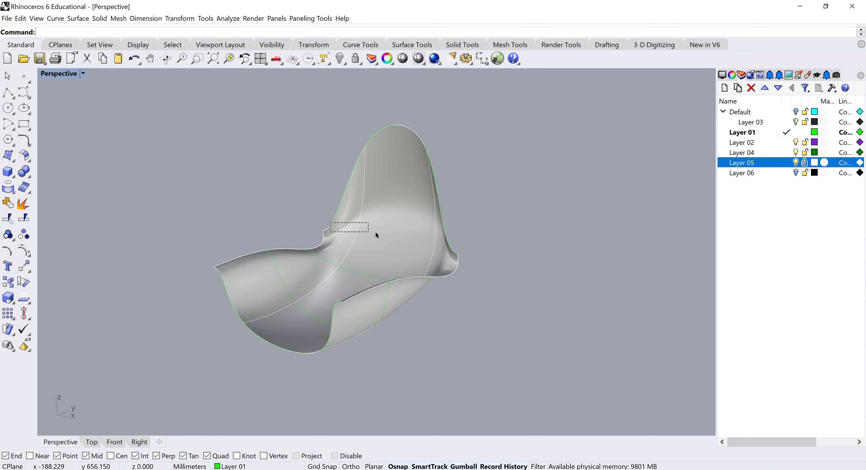
left_click_drag(377, 234, 355, 233)
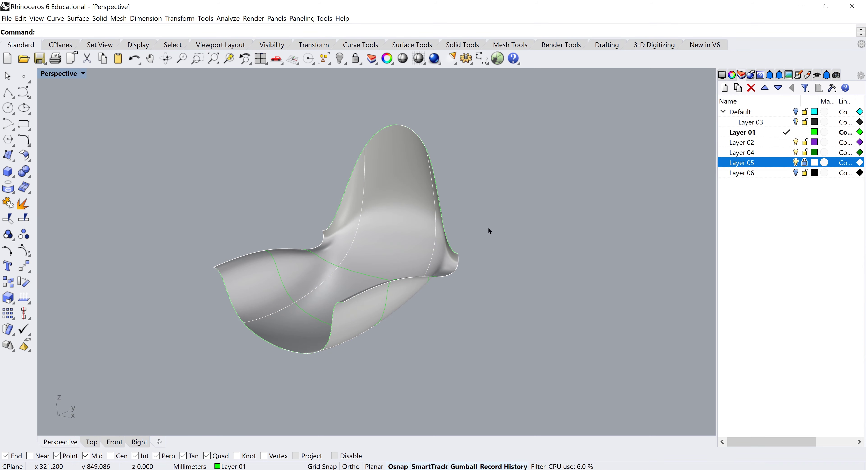
left_click_drag(385, 316, 356, 291)
Step: Scale the rear seat curve's two lower control points closer together and move them up and back to reshape the shell
right_click_drag(356, 291, 413, 322)
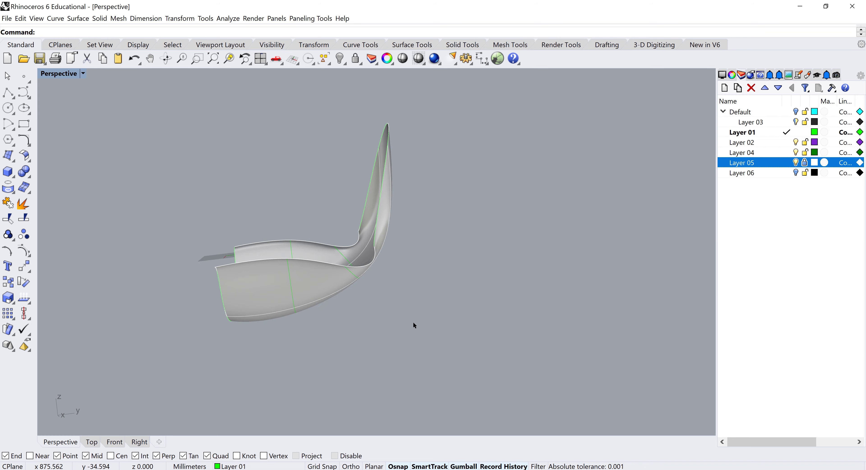
scroll(357, 281, "up", 4)
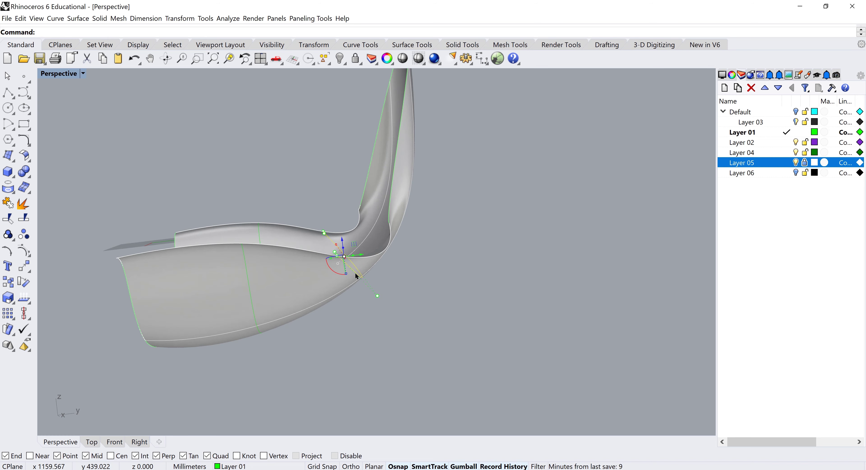
left_click(389, 309)
right_click_drag(389, 309, 365, 343)
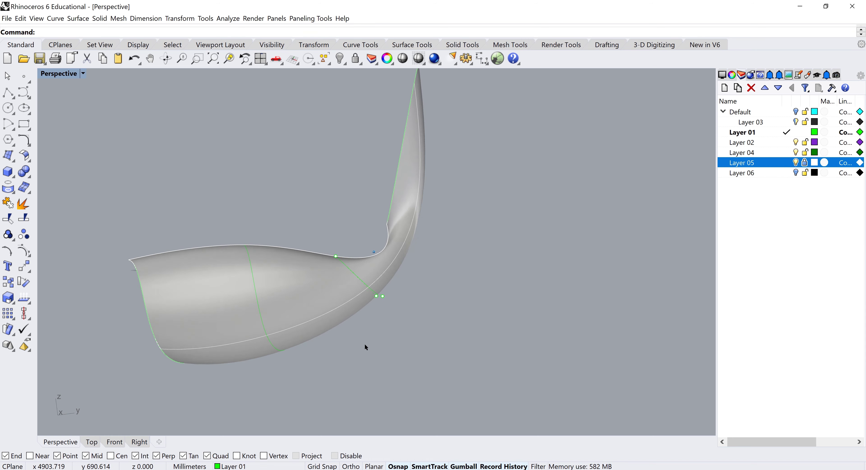
left_click_drag(364, 340, 416, 311)
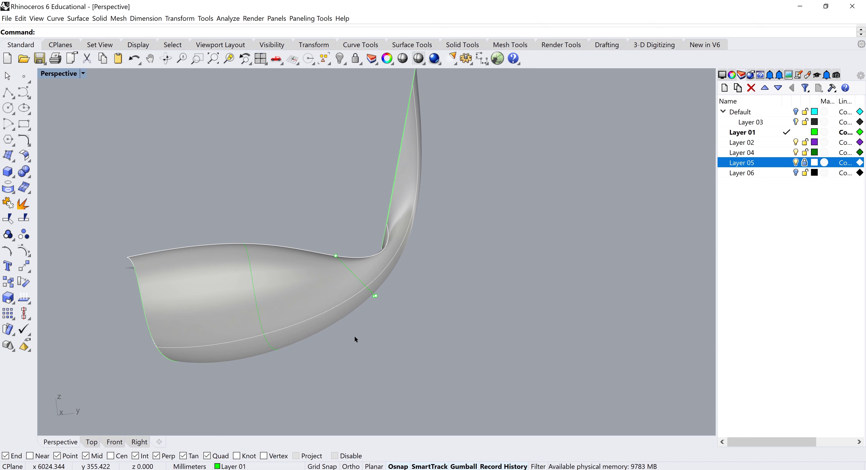
left_click_drag(350, 336, 408, 323)
left_click_drag(408, 322, 410, 324)
right_click_drag(516, 265, 303, 280)
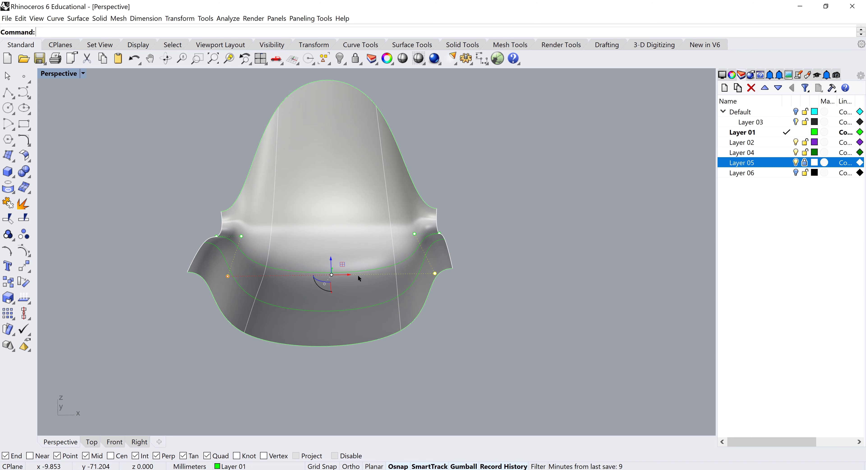
left_click_drag(226, 276, 285, 276)
left_click_drag(331, 258, 330, 237)
right_click_drag(330, 237, 395, 293)
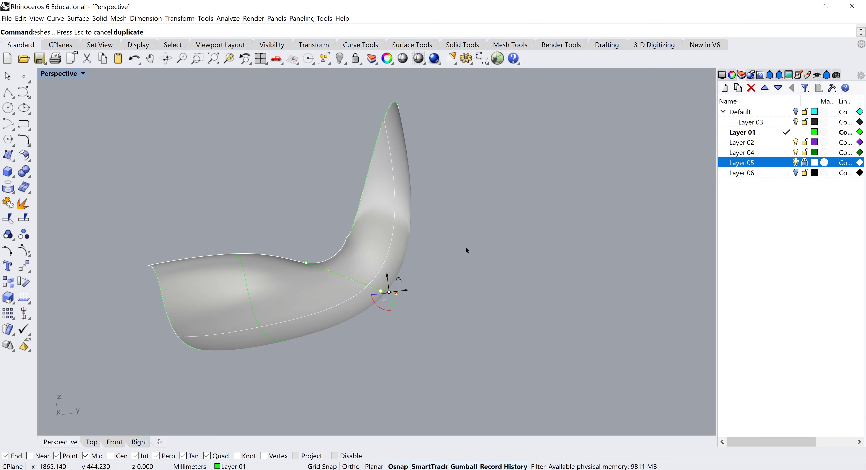
Step: Move the lower control points of the middle seat curve toward the backrest
right_click_drag(466, 247, 303, 301)
left_click_drag(302, 300, 332, 304)
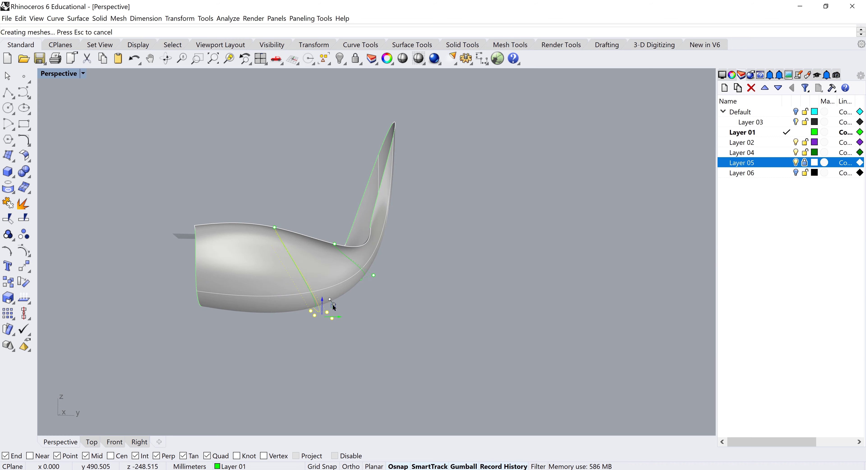
Step: Scale the backrest curve's two lower end points closer together and lower them
right_click_drag(410, 277, 166, 258)
left_click(153, 255)
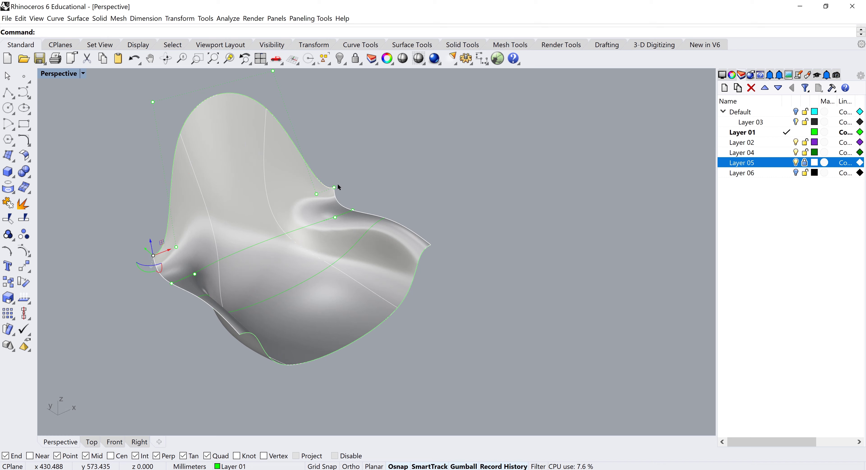
left_click_drag(241, 213, 226, 201)
right_click_drag(161, 225, 133, 238)
left_click_drag(142, 231, 153, 237)
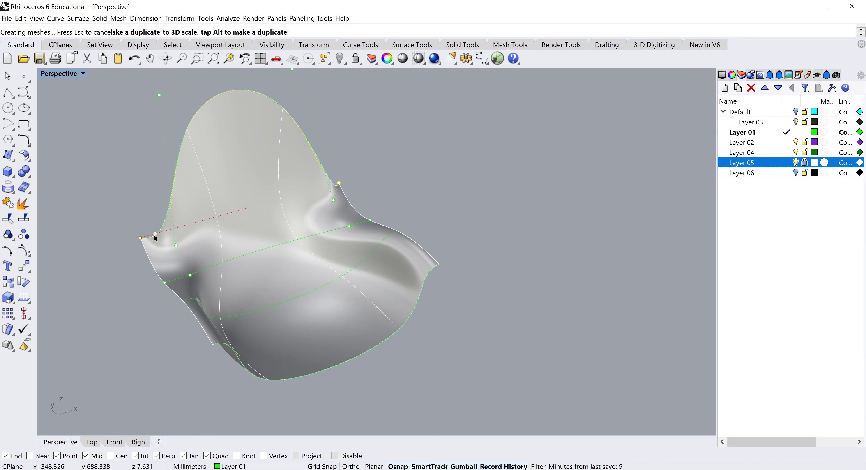
right_click_drag(153, 237, 282, 231)
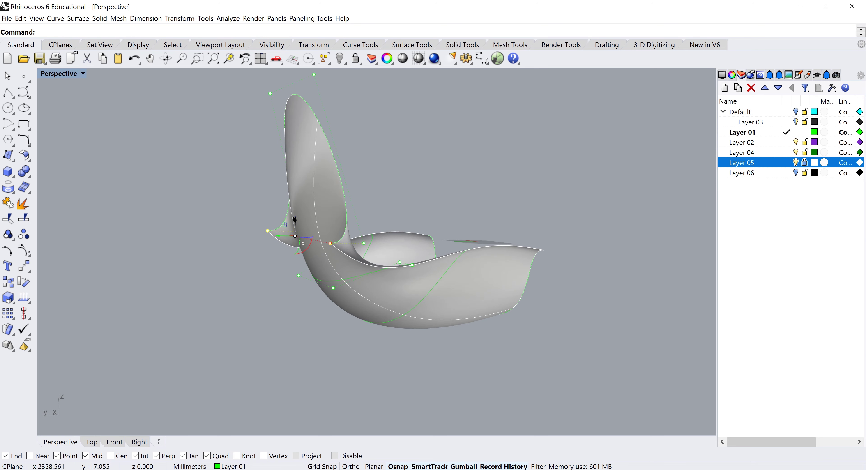
left_click_drag(294, 219, 295, 234)
right_click_drag(319, 254, 276, 256)
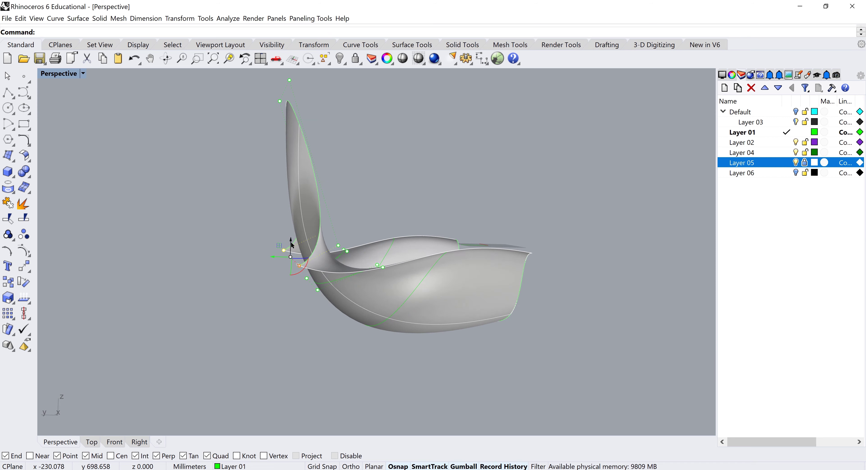
Step: Fine-tune the height of the backrest curve's lower end points and scale them further inward
left_click_drag(291, 242, 274, 233)
right_click_drag(313, 269, 289, 184)
left_click_drag(283, 160, 281, 158)
right_click_drag(503, 199, 248, 203)
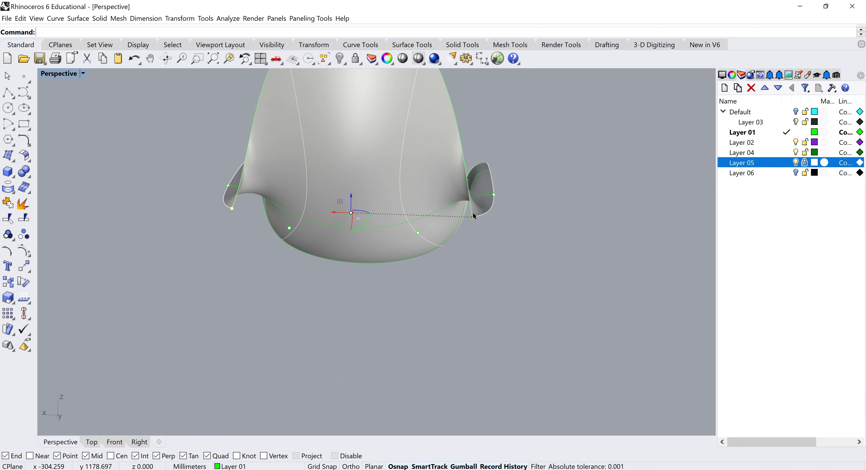
left_click_drag(472, 215, 446, 201)
Step: Widen the rear seat curve by scaling its two end points outward, and adjust the shell edge there
right_click_drag(521, 186, 518, 216)
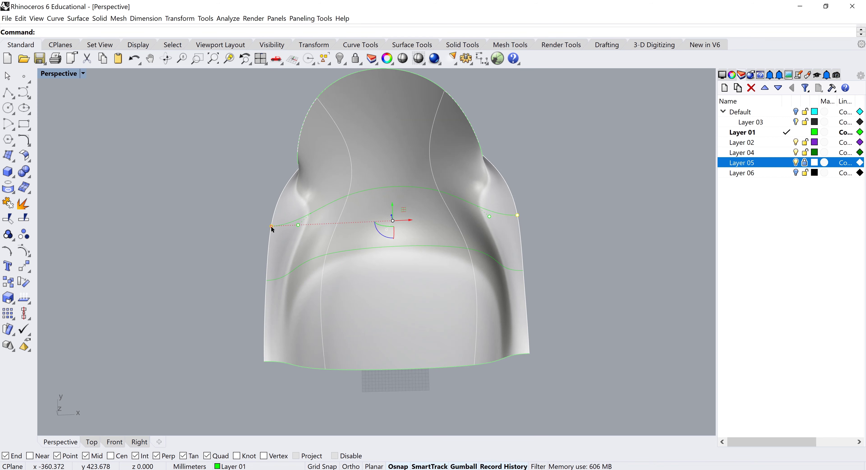
left_click_drag(272, 229, 269, 249)
right_click_drag(239, 263, 437, 303)
right_click_drag(616, 238, 429, 291)
left_click(420, 283)
left_click_drag(416, 243, 408, 245)
right_click_drag(475, 280, 382, 363)
Step: Clear the selection and display the control points of the front seat curve
key("Escape")
left_click(381, 360)
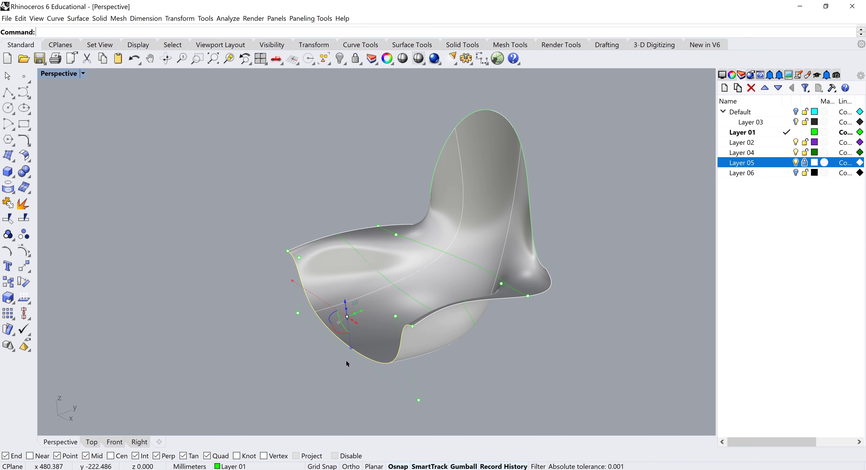
scroll(346, 360, "down", 1)
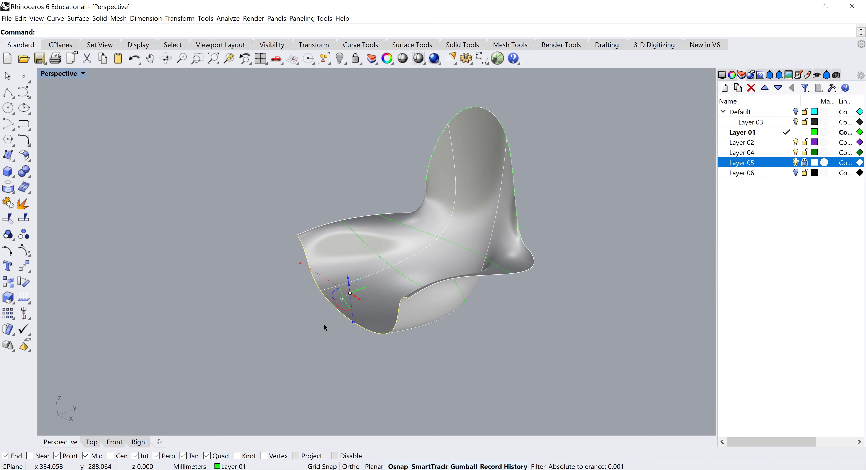
scroll(312, 319, "up", 3)
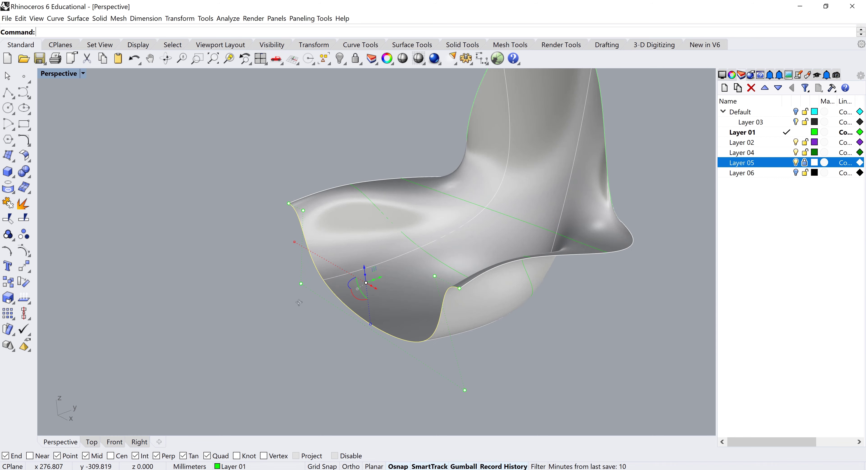
right_click_drag(299, 302, 342, 315)
left_click(331, 343)
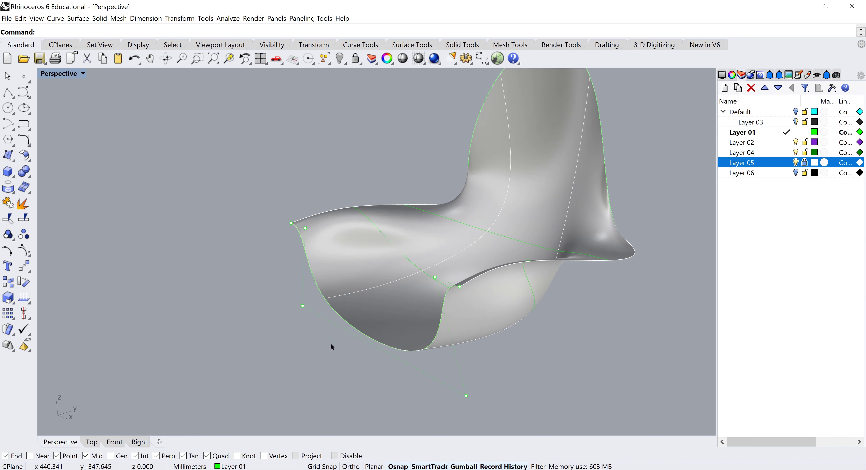
right_click_drag(321, 343, 373, 329)
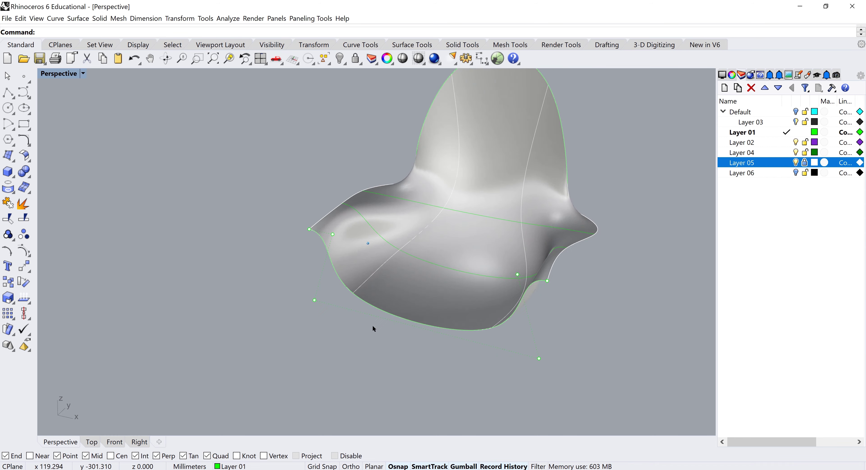
right_click_drag(324, 339, 396, 281)
Step: Try pulling a single lower control point of the front seat curve outward and forward, and undo the move
left_click_drag(261, 341, 572, 292)
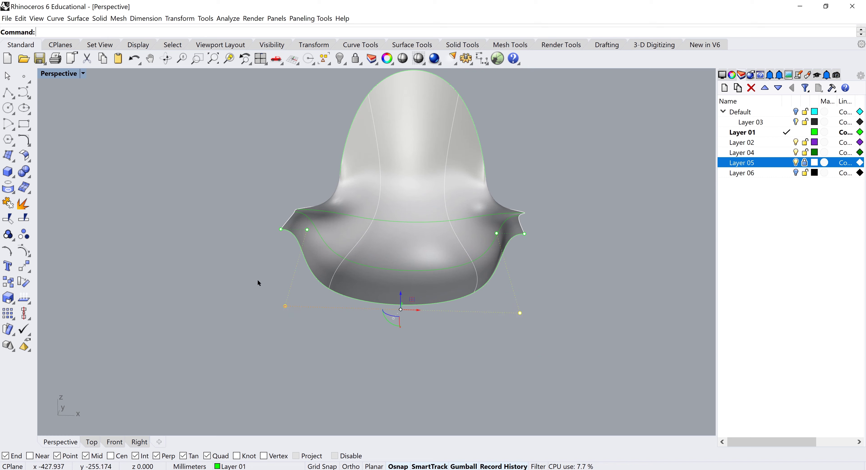
right_click_drag(358, 314, 376, 306)
left_click_drag(368, 306, 349, 325)
key("ctrl+z")
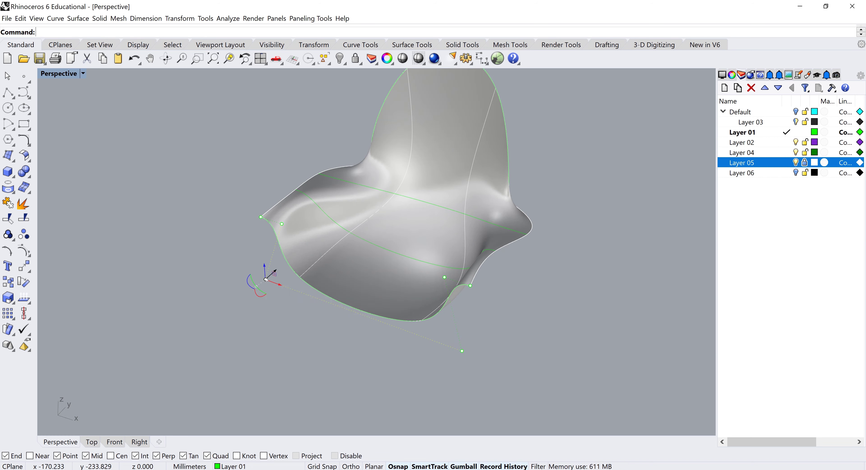
left_click_drag(274, 272, 213, 325)
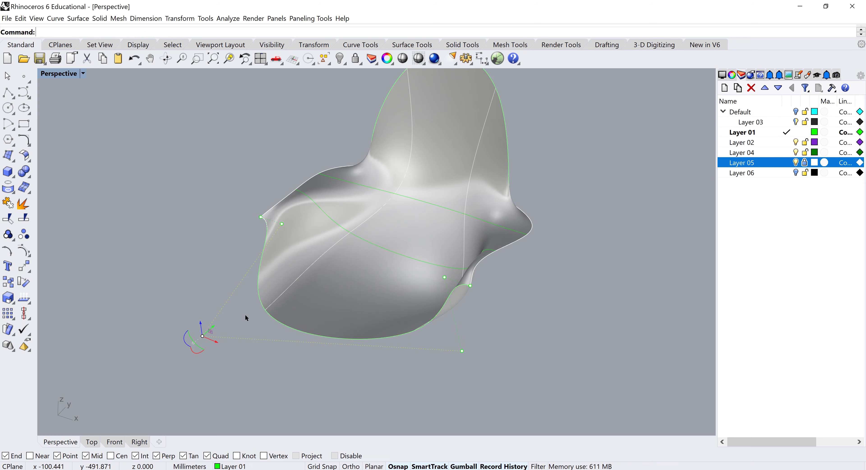
right_click_drag(245, 315, 316, 343)
left_click_drag(307, 359, 247, 362)
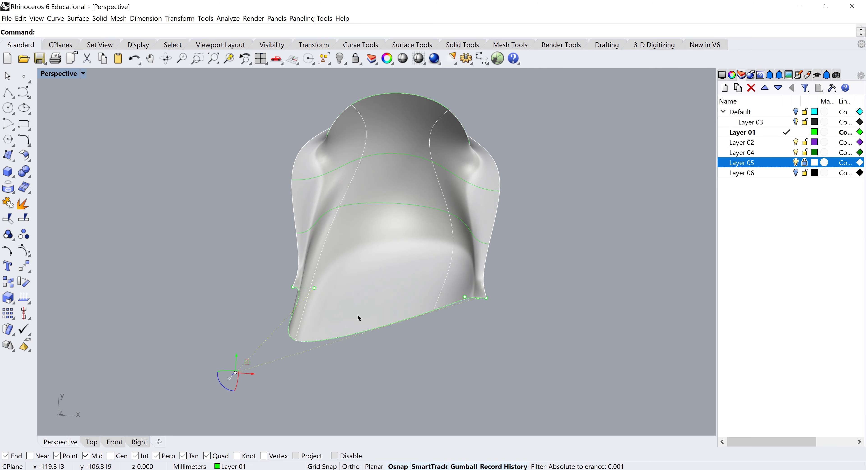
key("ctrl+z")
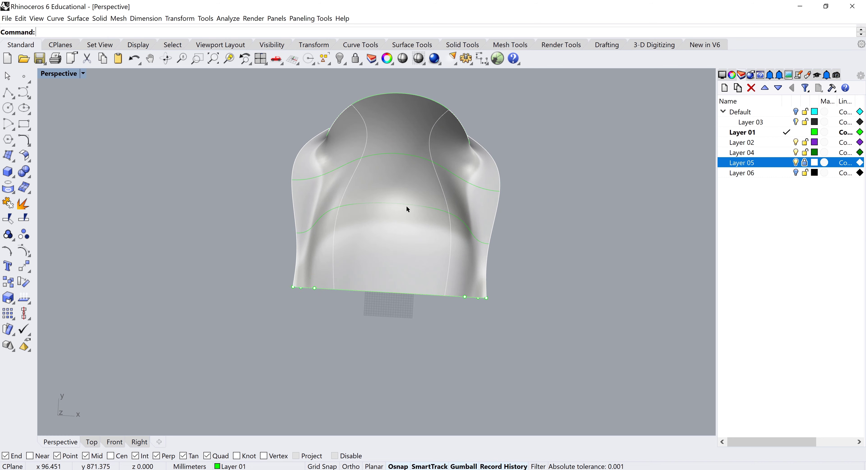
Step: Select both end points of the front seat curve, move them slightly toward the backrest, and deselect them
right_click_drag(398, 300, 357, 321)
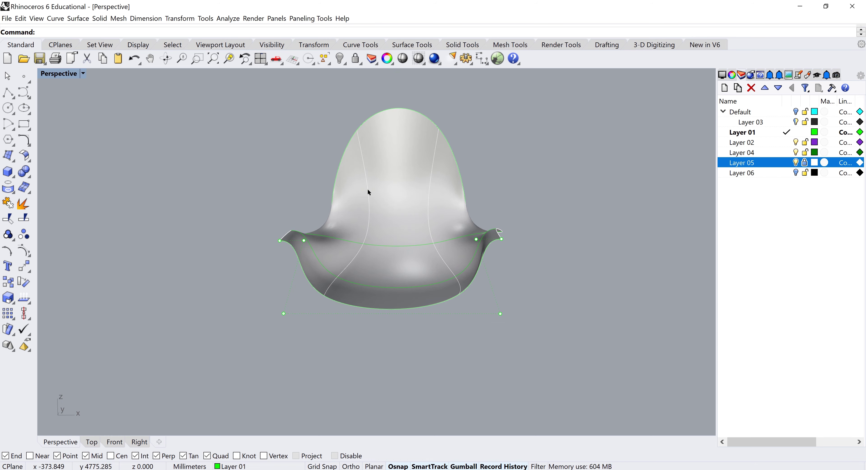
right_click_drag(368, 191, 259, 355)
left_click_drag(504, 312, 550, 304)
right_click_drag(271, 249, 270, 254)
left_click(270, 246)
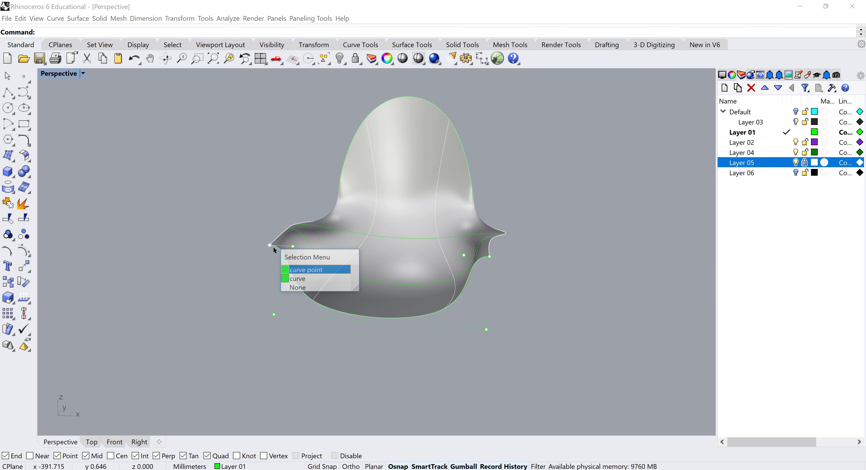
left_click(360, 266)
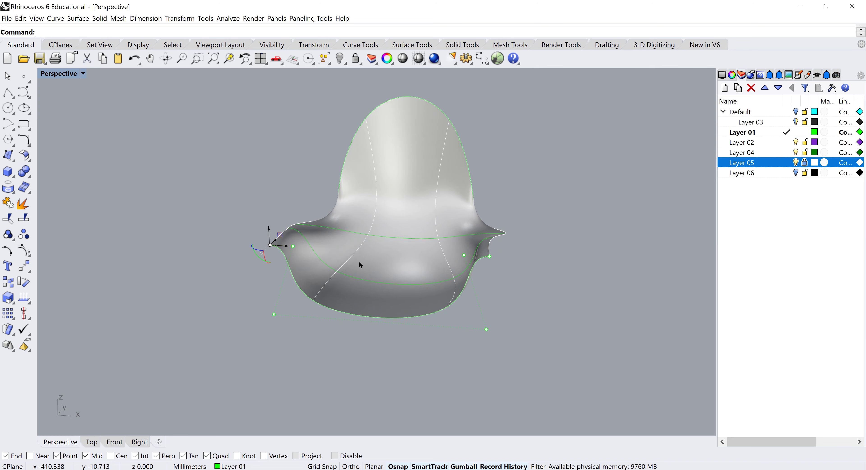
left_click(490, 257, "shift")
right_click_drag(365, 275, 375, 292)
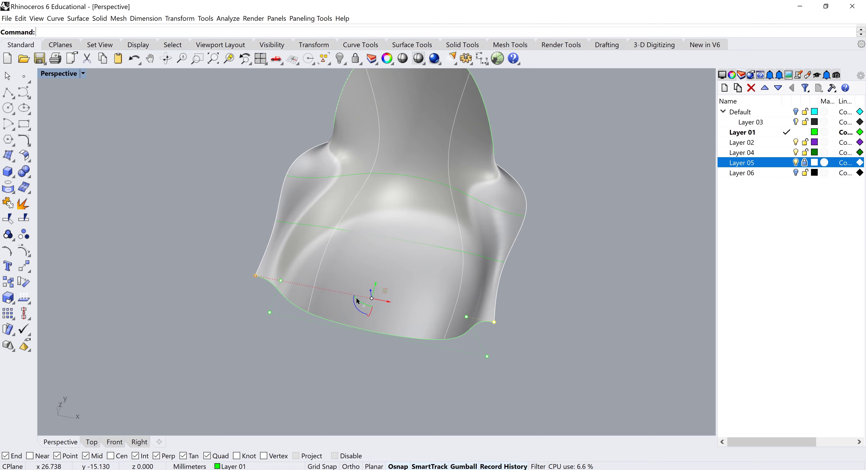
left_click_drag(376, 282, 378, 276)
right_click_drag(393, 319, 512, 304)
left_click(512, 304)
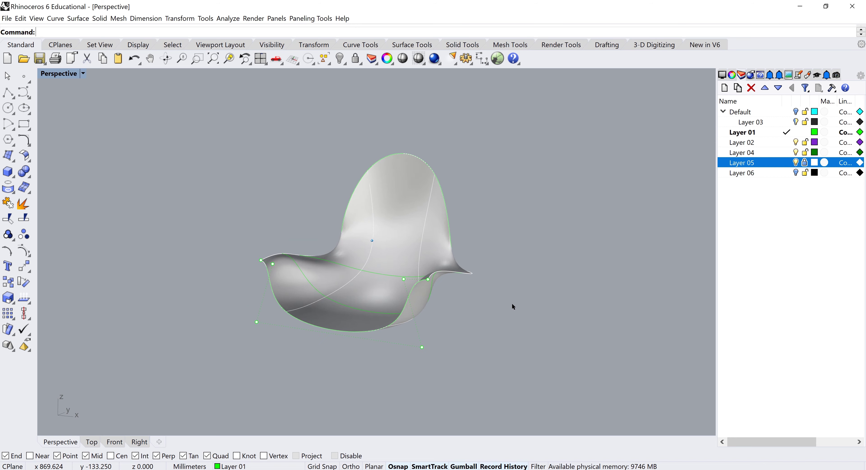
Step: Try moving the rear seat curve's lower control points further back, and undo the move
key("Left")
key("Left")
key("Left")
key("Left")
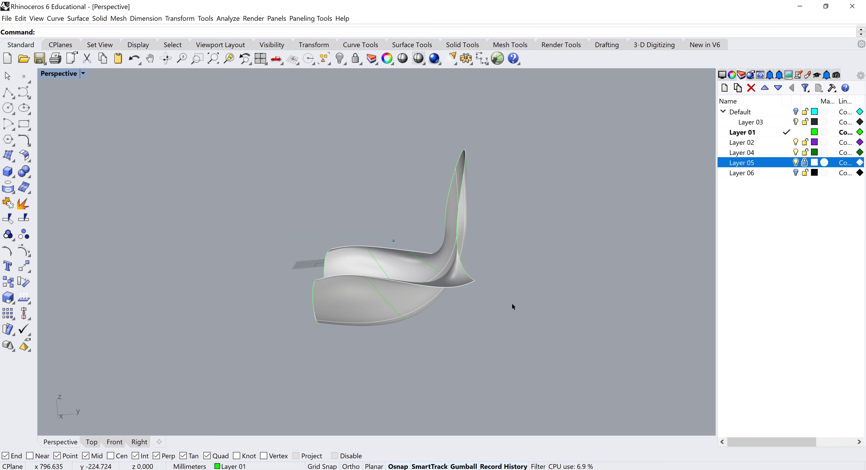
key("Left")
key("Left")
key("Left")
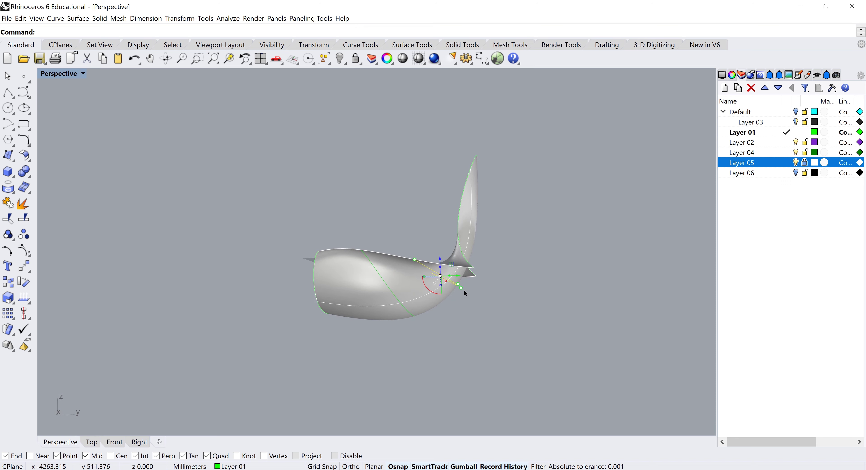
right_click_drag(463, 289, 454, 307)
left_click_drag(455, 312, 480, 282)
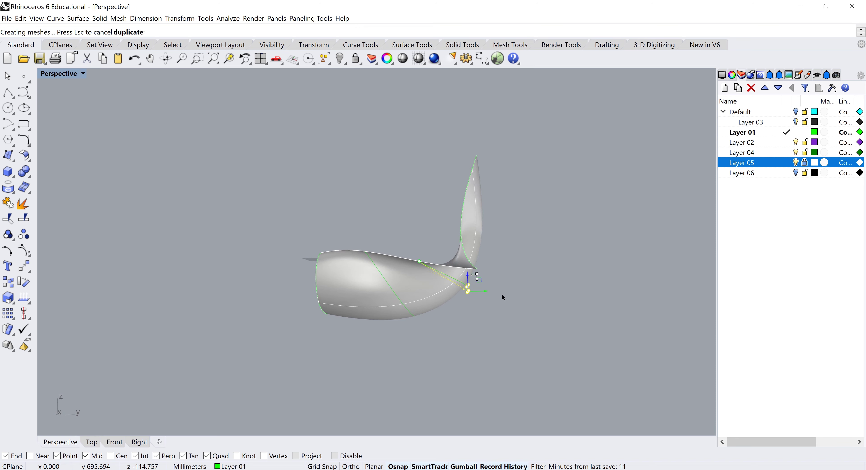
key("Escape")
key("Escape")
right_click_drag(479, 319, 475, 282)
key("ctrl+z")
left_click(528, 300)
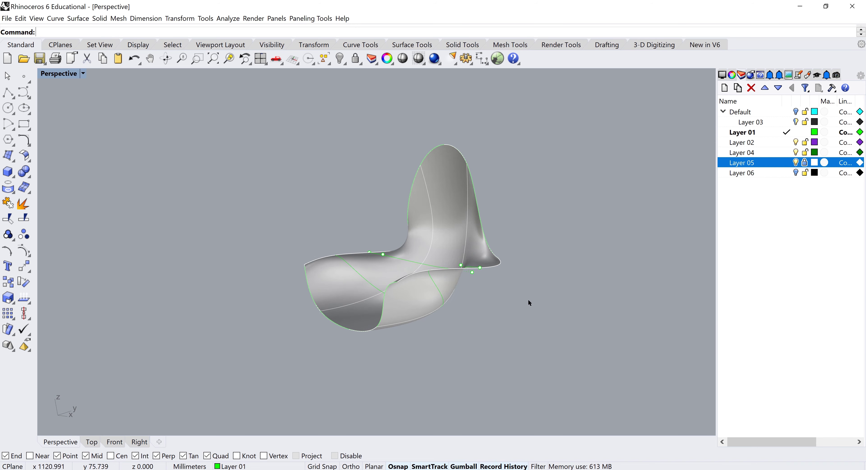
key("Escape")
Step: Examine the reshaped seat shell from the front, from above and from a low angle
key("Left")
key("Left")
key("Left")
key("Left")
key("Left")
key("Left")
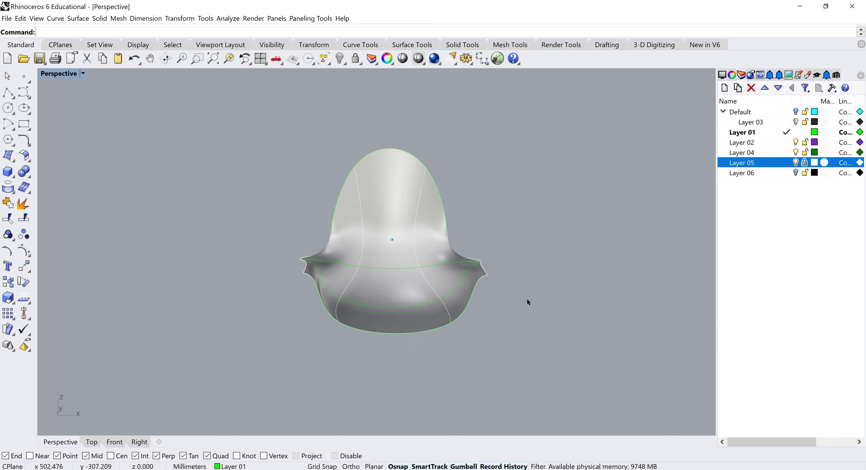
key("Down")
key("Down")
key("Down")
key("Down")
key("Left")
key("Left")
key("Left")
key("Left")
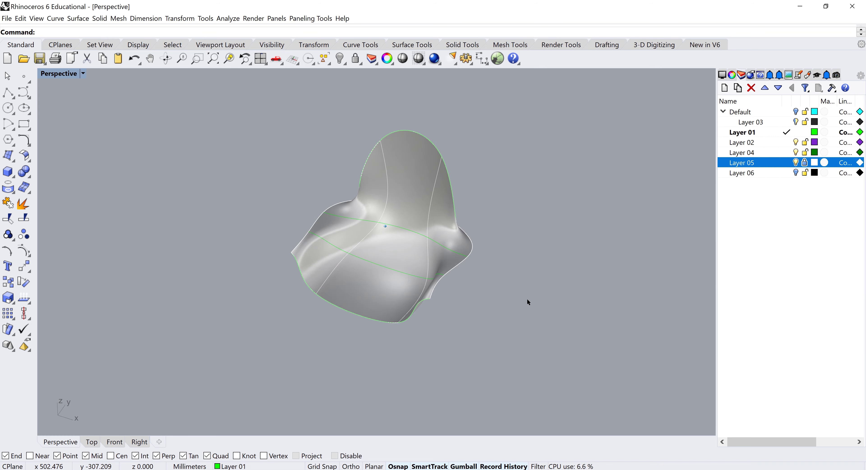
right_click_drag(527, 299, 493, 289)
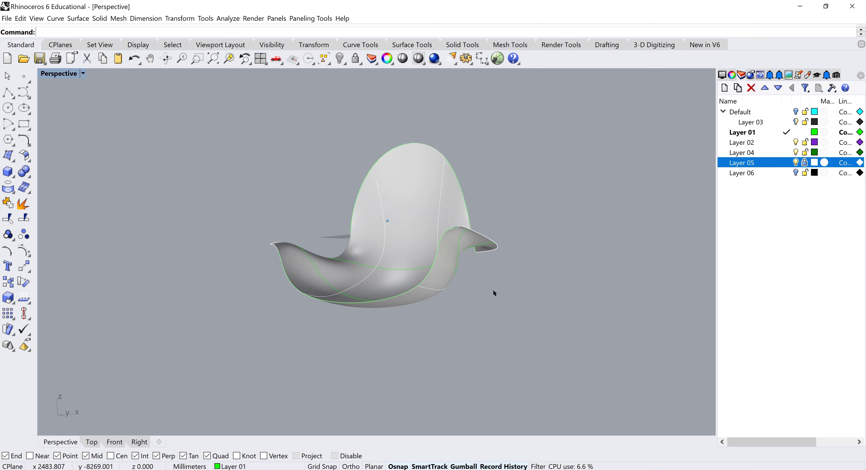
Step: Examine the seat shell's flared side edges and front corners up close from several angles
key("Left")
key("Left")
key("Left")
key("Left")
key("Left")
key("Left")
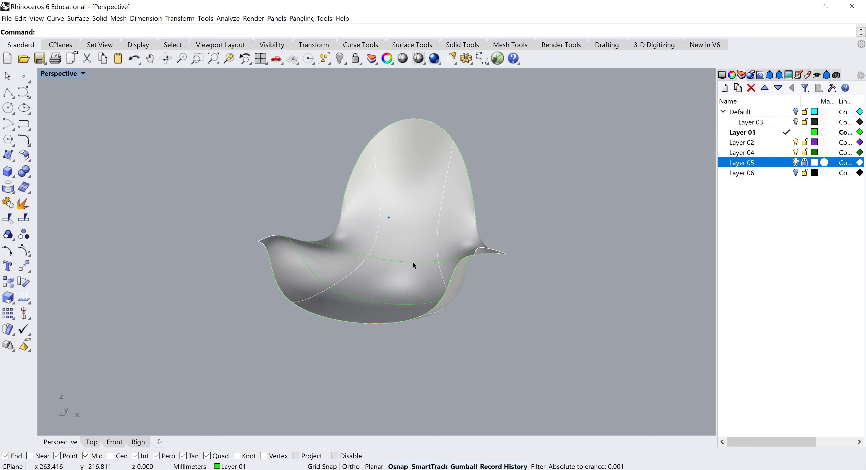
scroll(414, 263, "up", 8)
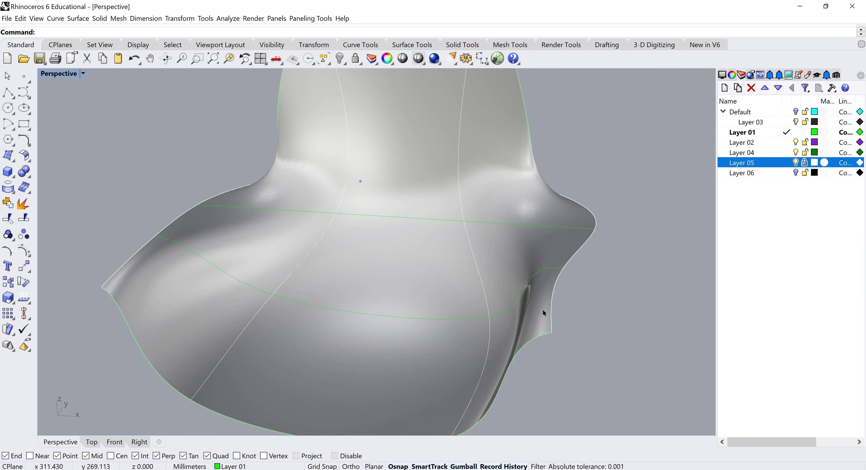
scroll(543, 309, "up", 5)
scroll(546, 344, "down", 5)
right_click_drag(544, 342, 533, 337)
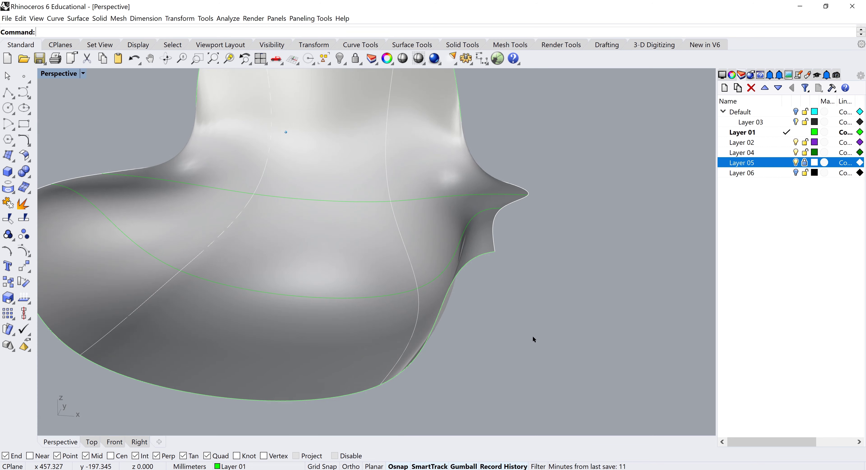
scroll(548, 250, "up", 10)
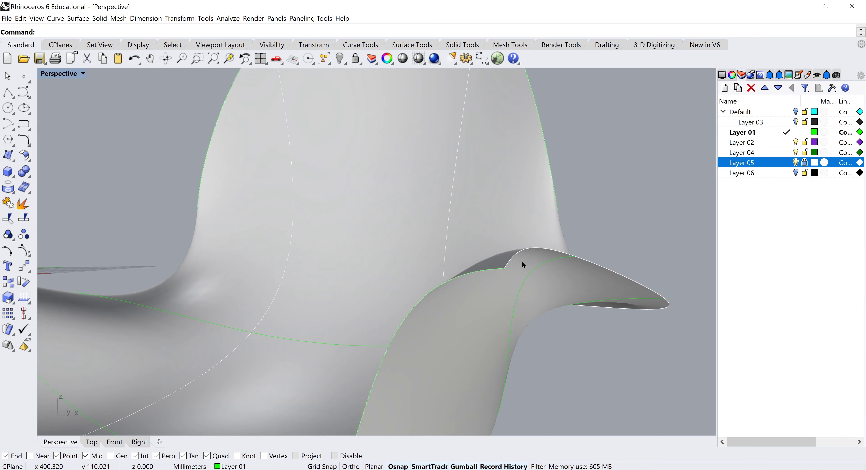
scroll(552, 254, "down", 2)
scroll(497, 327, "down", 3)
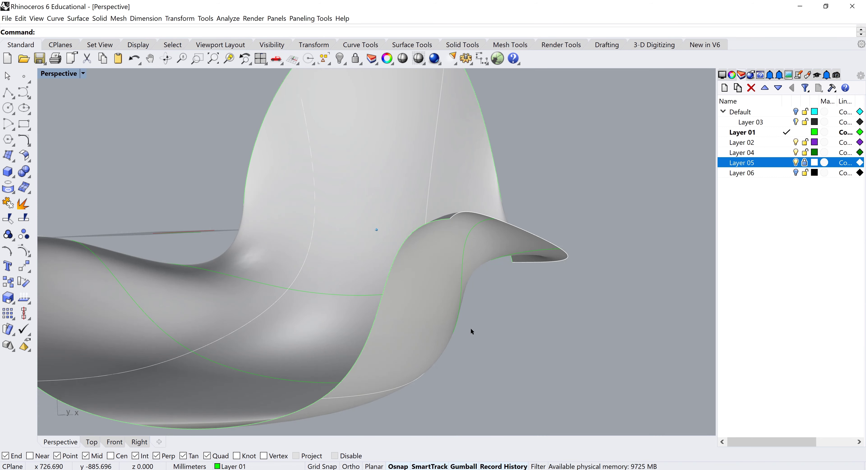
scroll(470, 328, "down", 4)
right_click_drag(471, 329, 413, 304)
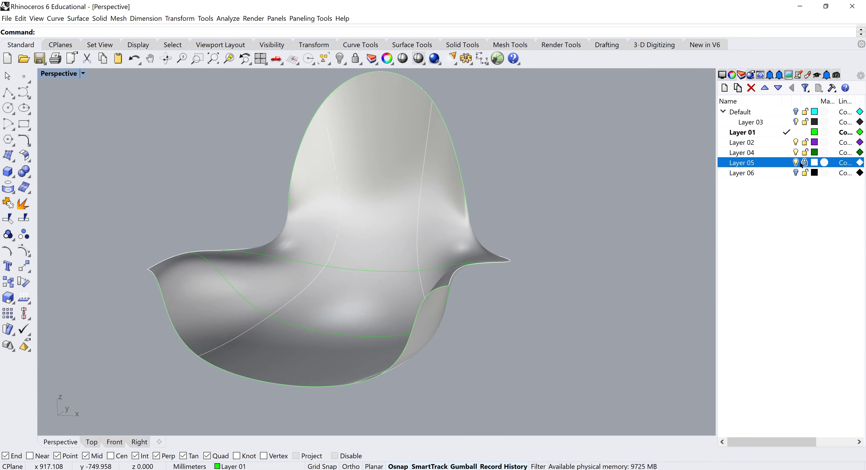
Step: Unlock Layer 05 and select the lofted seat shell surface
left_click(804, 163)
left_click(343, 253)
right_click_drag(424, 229, 495, 218)
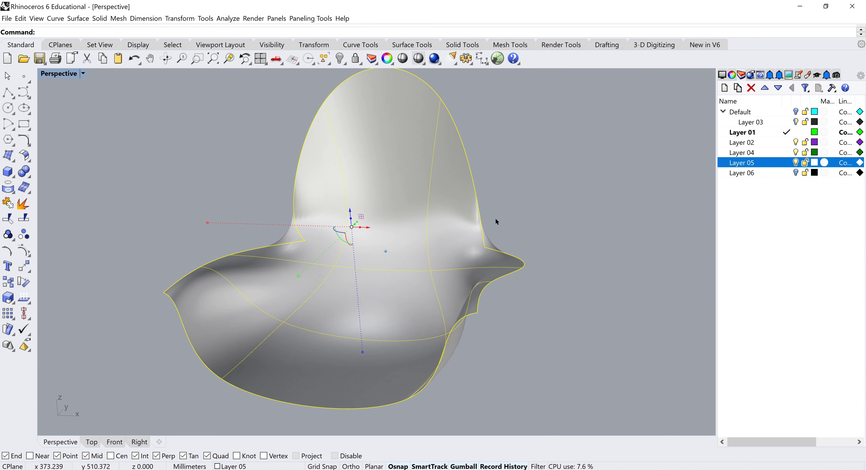
left_click(497, 222)
left_click(432, 209)
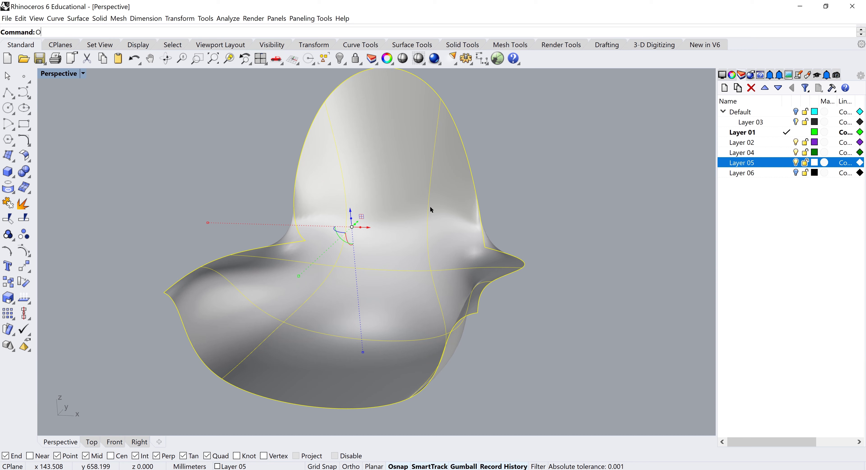
Step: Offset the seat shell surface 12 mm toward its outer underside as a solid, and clear the selection
type("ffsetSrf")
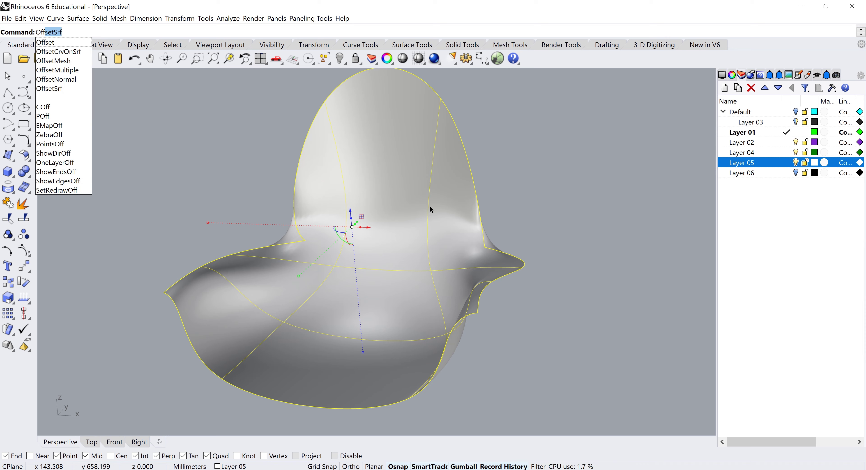
key("Return")
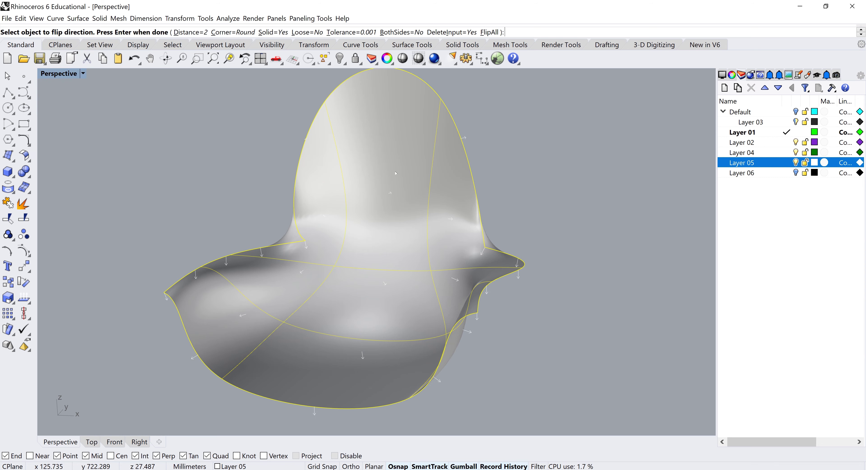
left_click(187, 32)
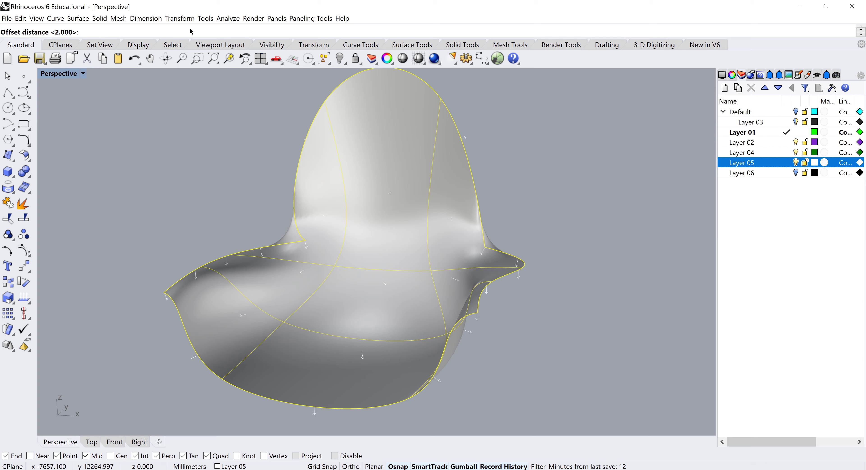
type("12")
key("Return")
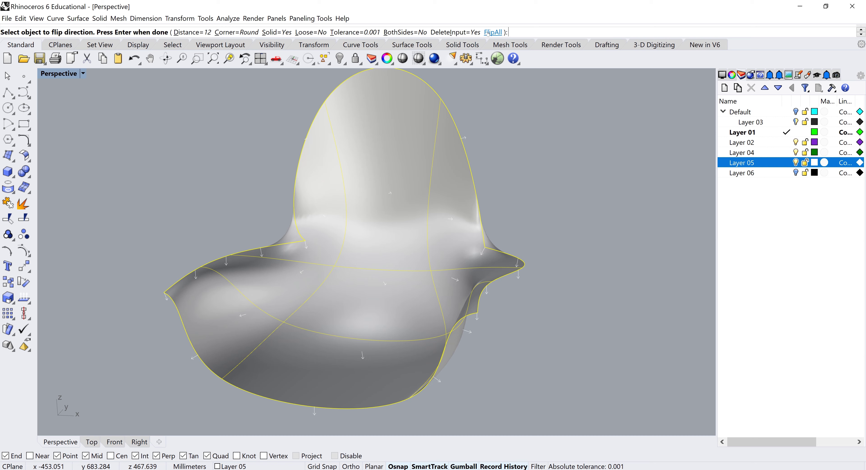
mouse_move(497, 124)
right_mouse_down()
mouse_move(493, 183)
mouse_move(507, 168)
right_mouse_up()
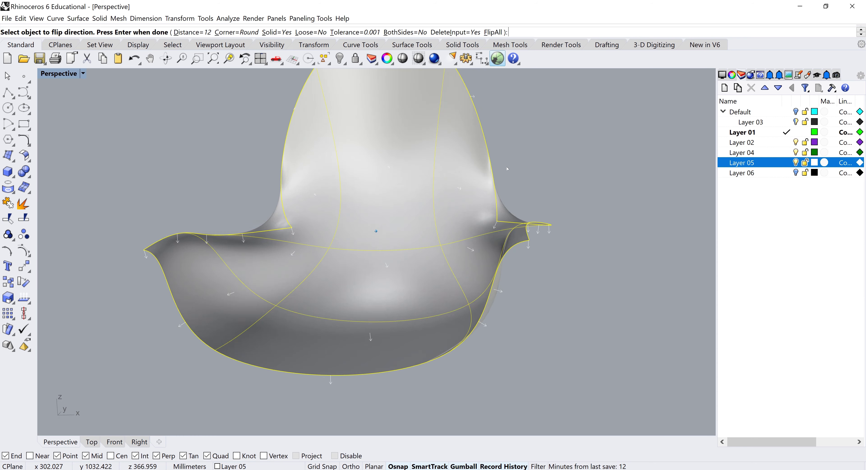
right_click_drag(376, 231, 376, 225)
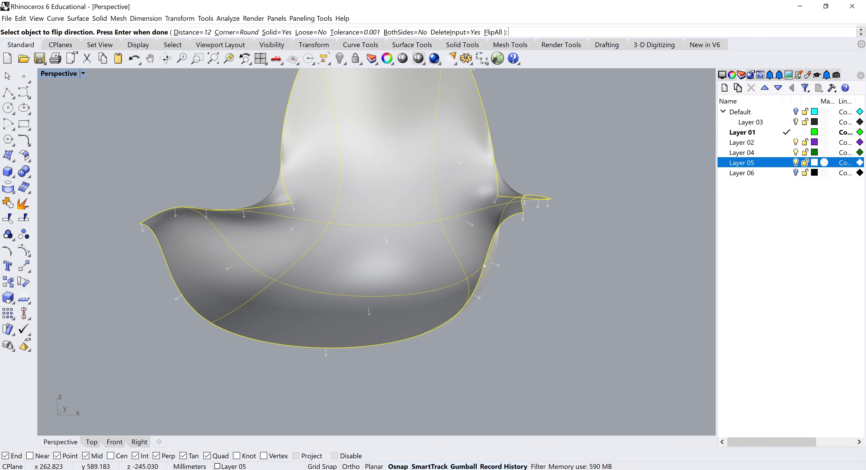
left_click(493, 33)
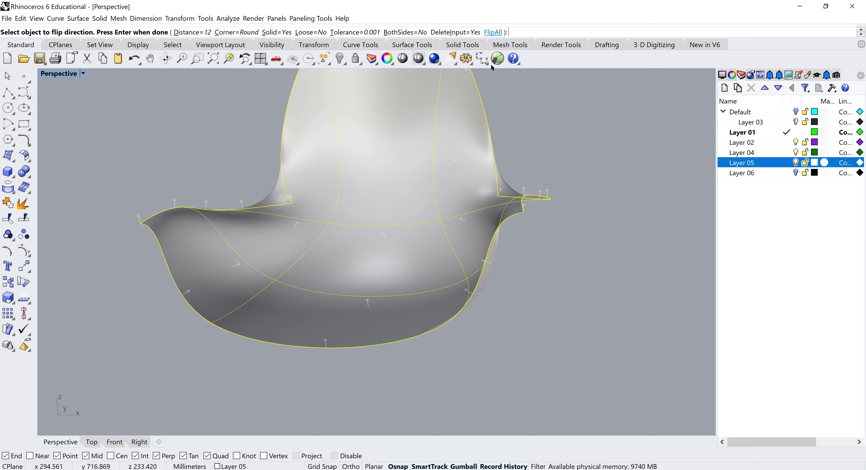
left_click(493, 32)
key("Return")
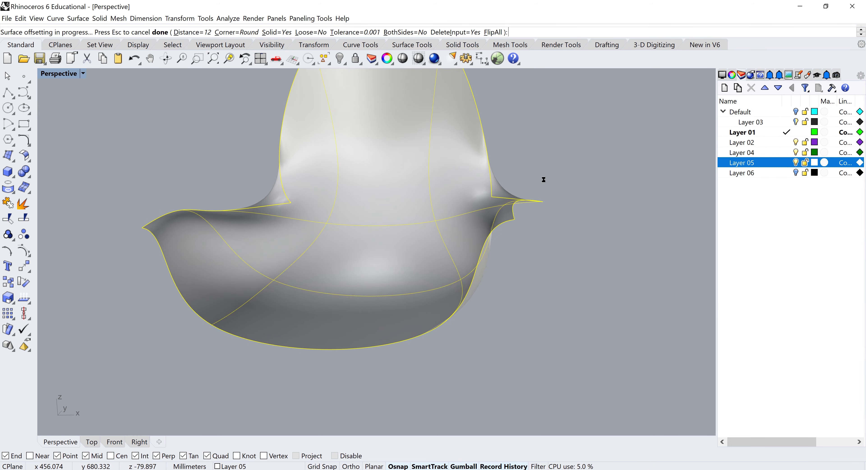
key("Escape")
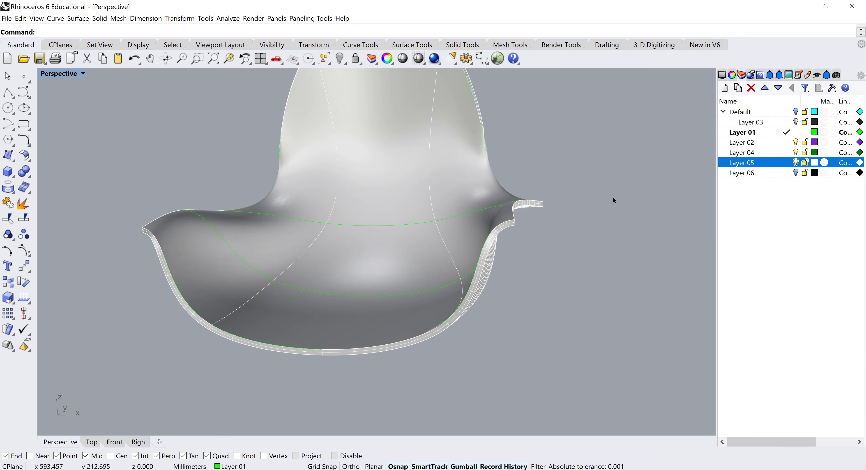
Step: Examine the thickened shell's rim and front corner up close
right_click_drag(612, 197, 410, 379)
right_click_drag(445, 350, 472, 327)
right_click_drag(433, 374, 397, 302)
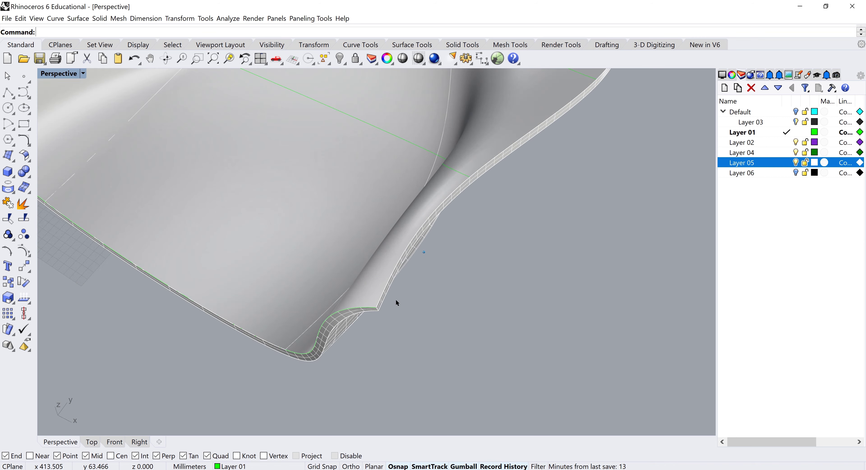
scroll(396, 299, "down", 10)
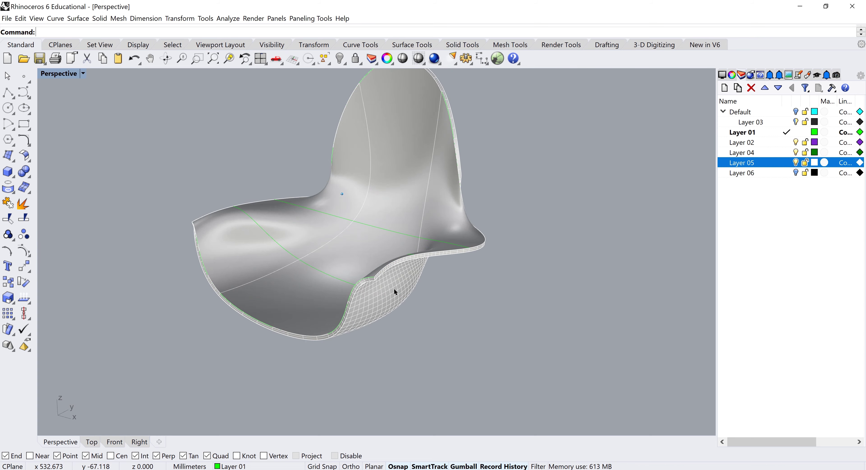
scroll(393, 288, "up", 10)
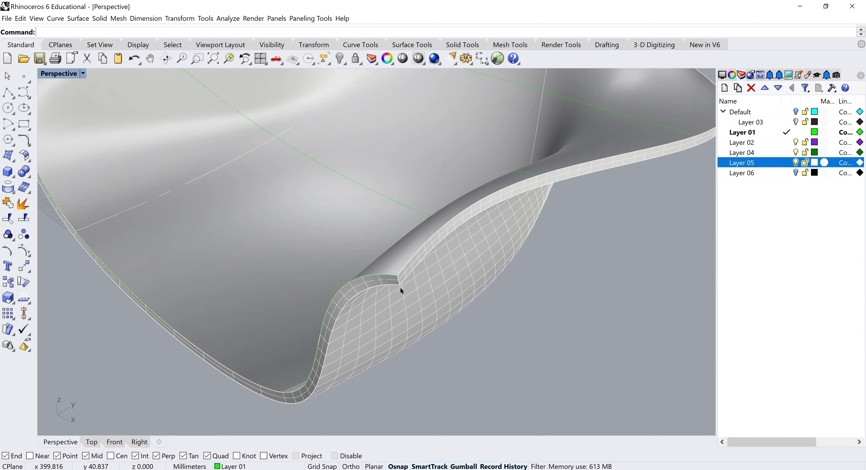
left_click(25, 170)
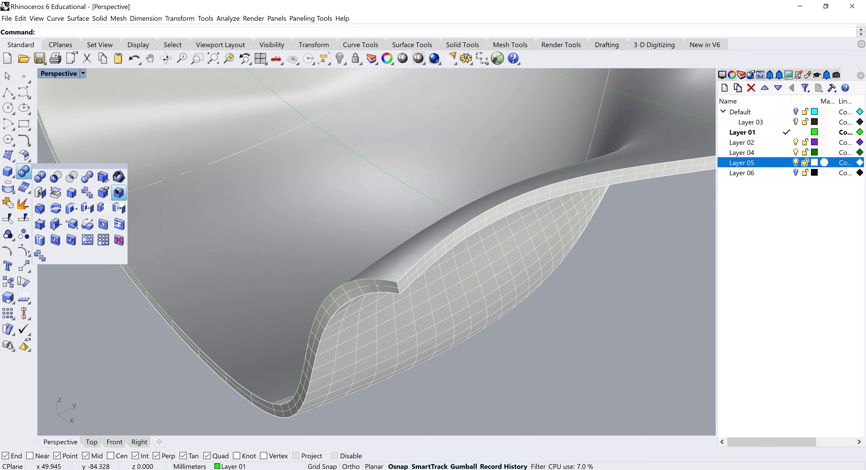
left_click(97, 19)
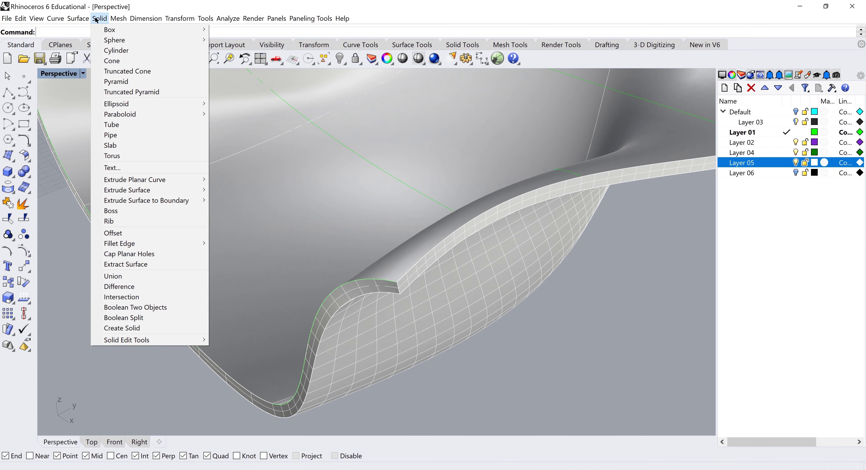
mouse_move(170, 242)
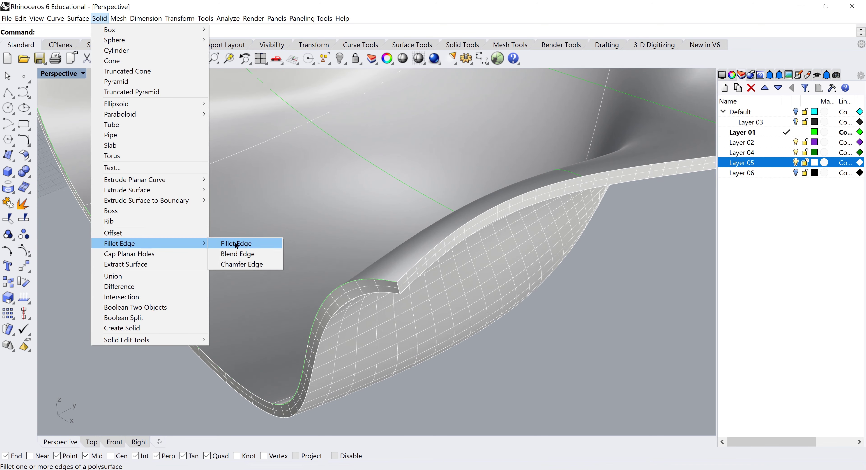
left_click(237, 243)
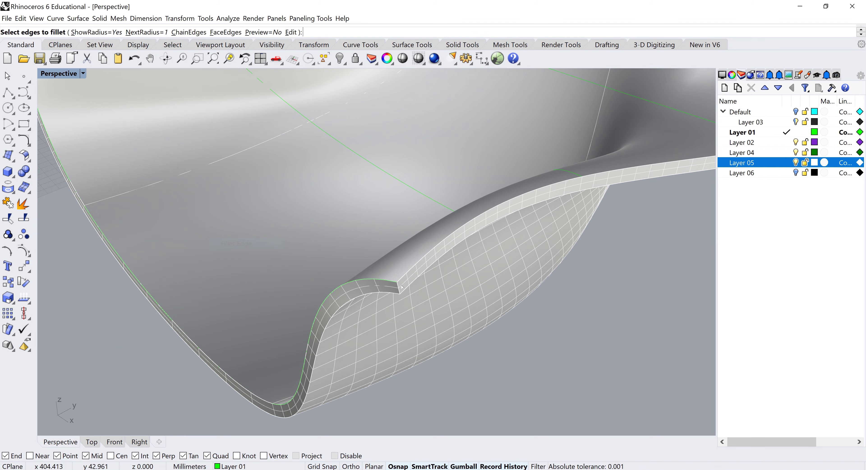
left_click(405, 299)
scroll(223, 206, "up", 10)
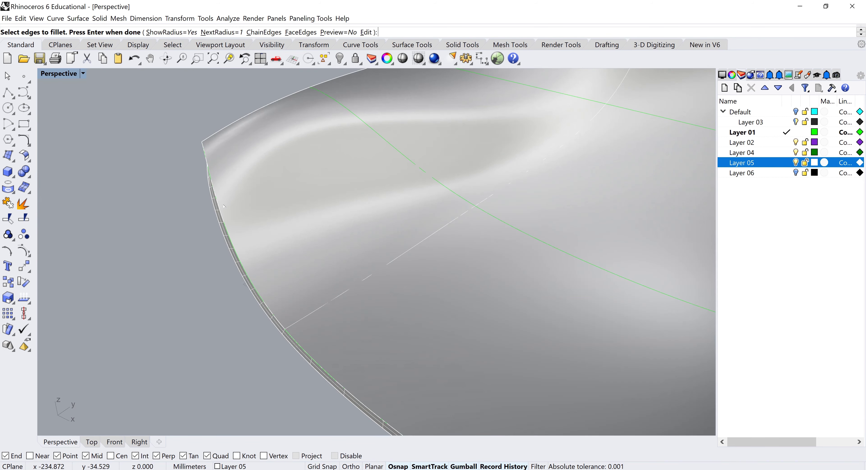
right_click_drag(223, 206, 347, 164)
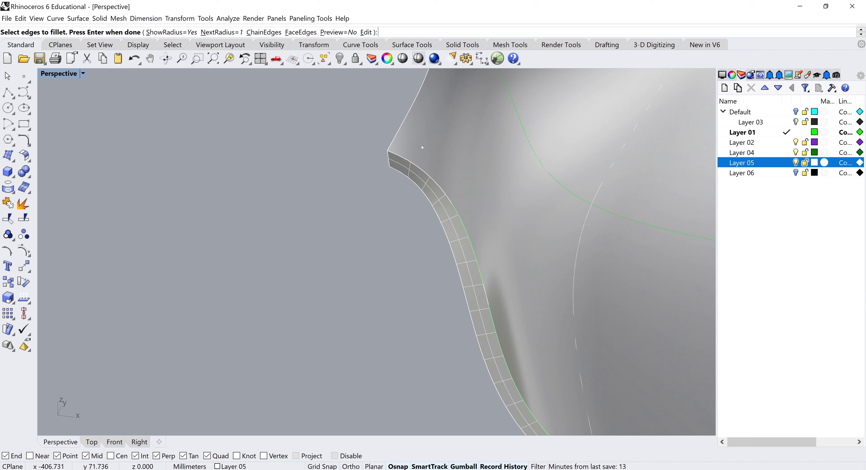
left_click_drag(357, 209, 361, 169)
left_click_drag(358, 208, 399, 138)
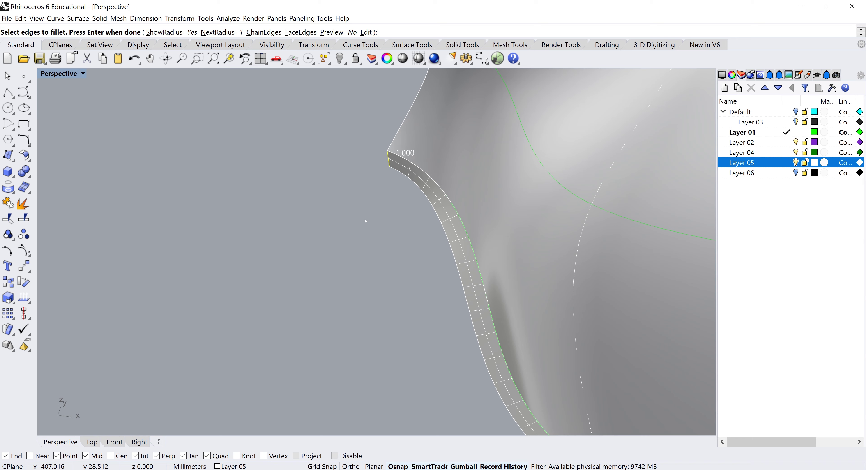
left_click_drag(399, 221, 400, 229)
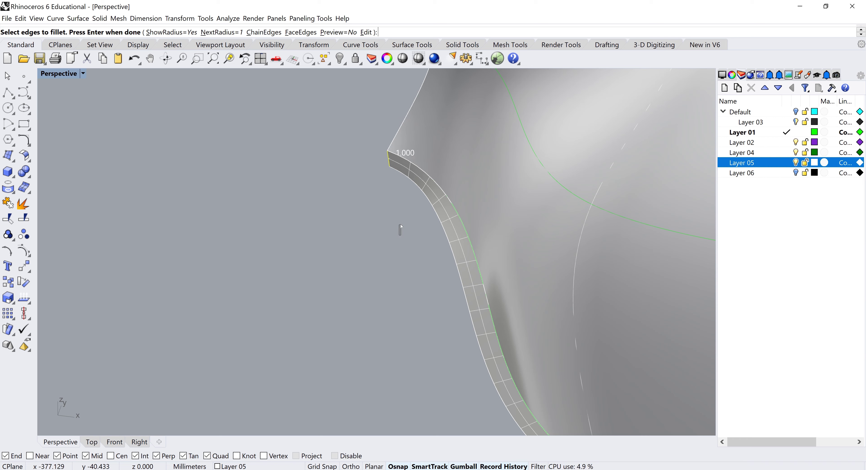
left_click_drag(327, 112, 327, 113)
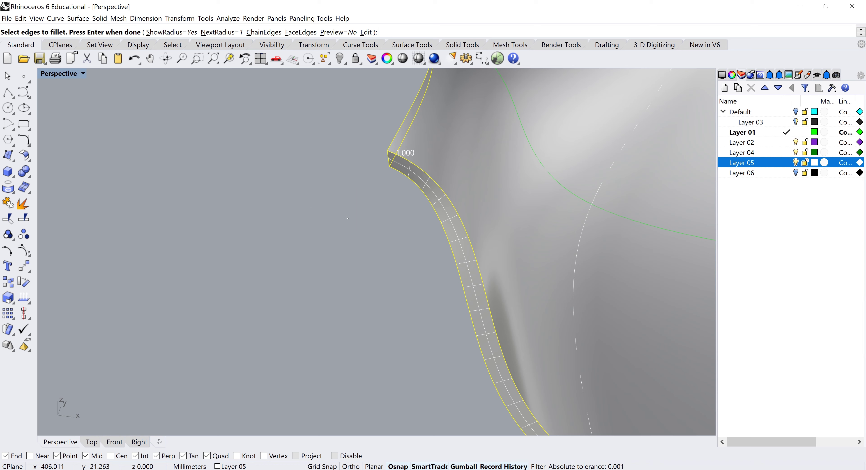
left_click_drag(366, 127, 383, 178)
key("Escape")
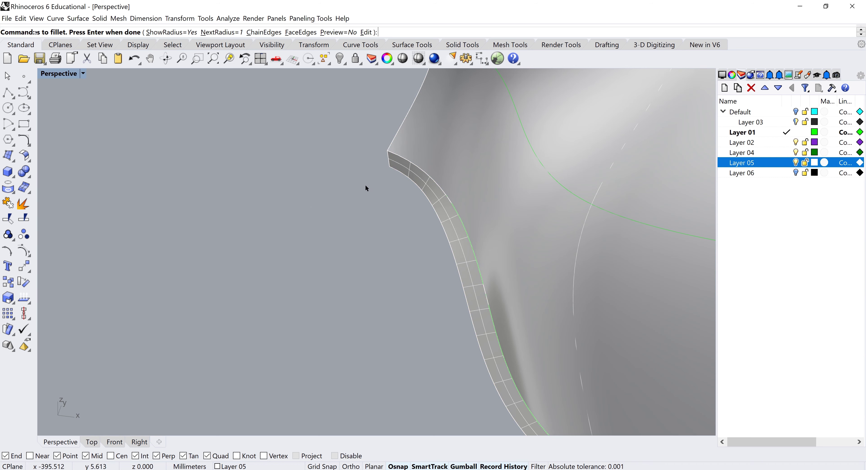
Step: Start an edge fillet and choose the two short thickness edges at the seat shell's front corners
right_click(366, 185)
right_click(372, 174)
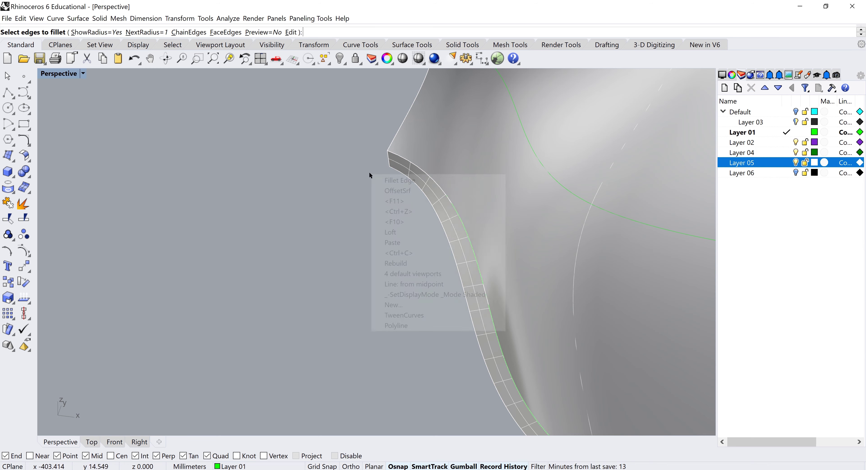
left_click(388, 180)
left_click_drag(358, 209, 411, 128)
left_click(388, 159)
scroll(437, 249, "down", 6)
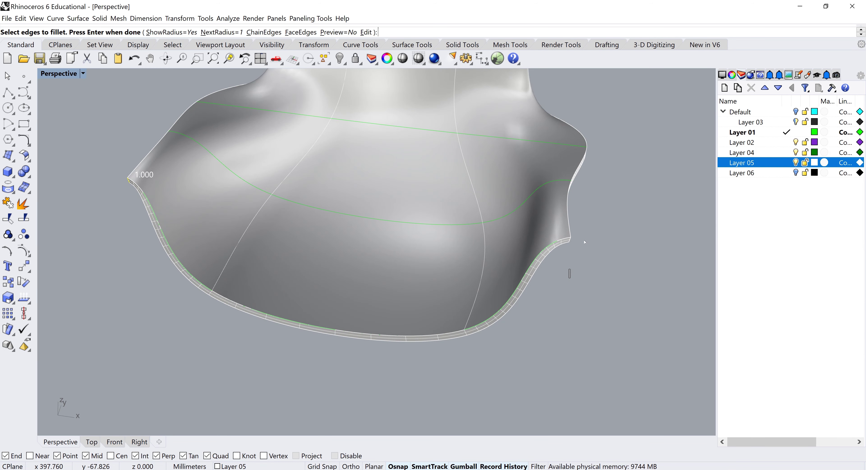
left_click_drag(587, 231, 588, 231)
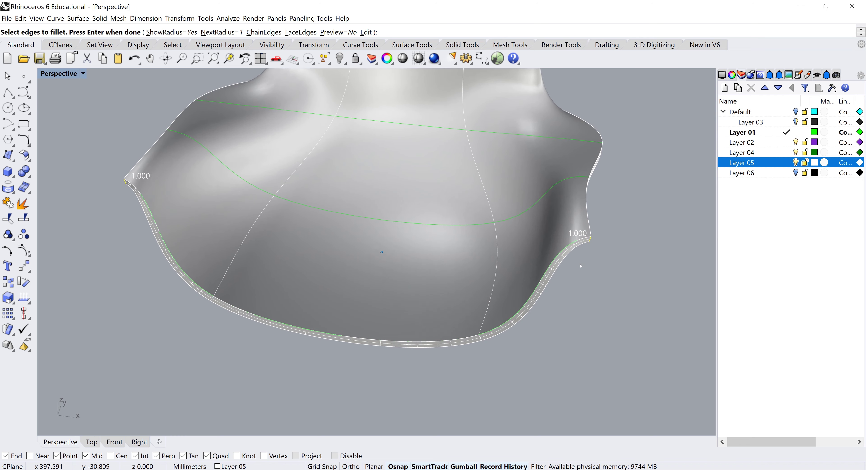
key("Return")
scroll(134, 178, "up", 6)
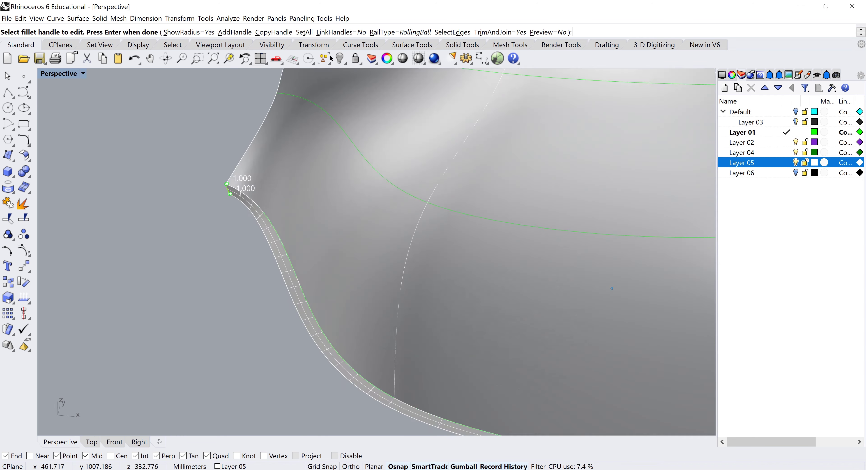
Step: Turn on the fillet preview, set all handles to a radius of 12 mm, and apply the front corner fillets
left_click(549, 32)
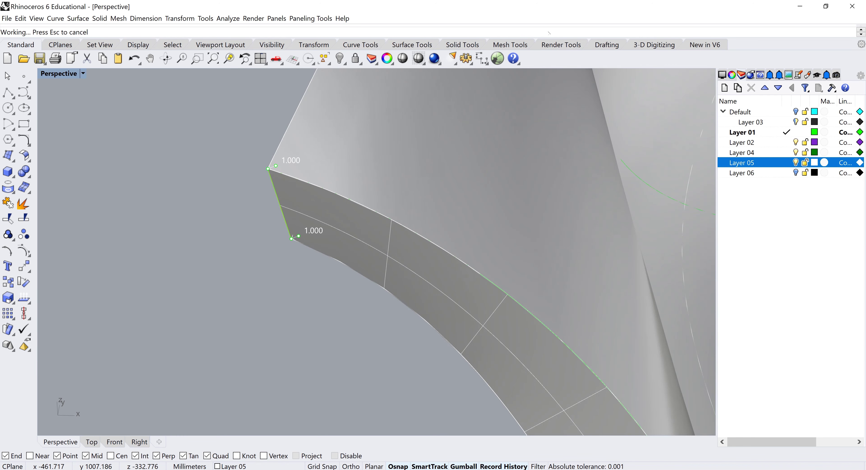
right_click_drag(345, 244, 370, 188)
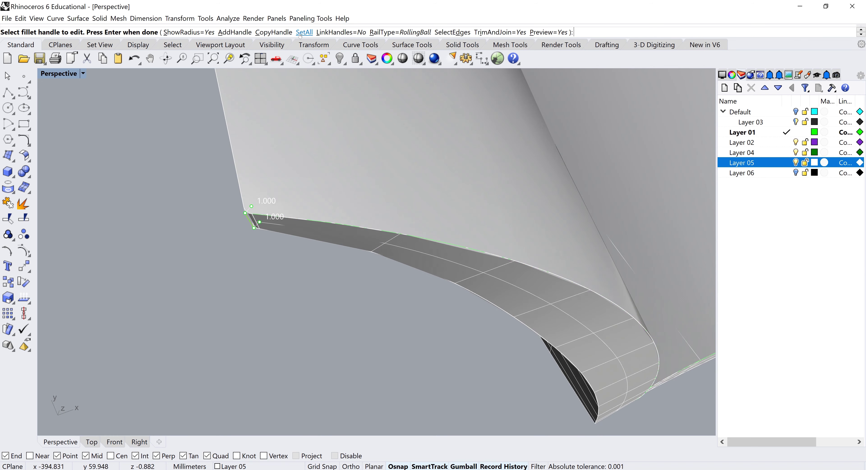
left_click(304, 32)
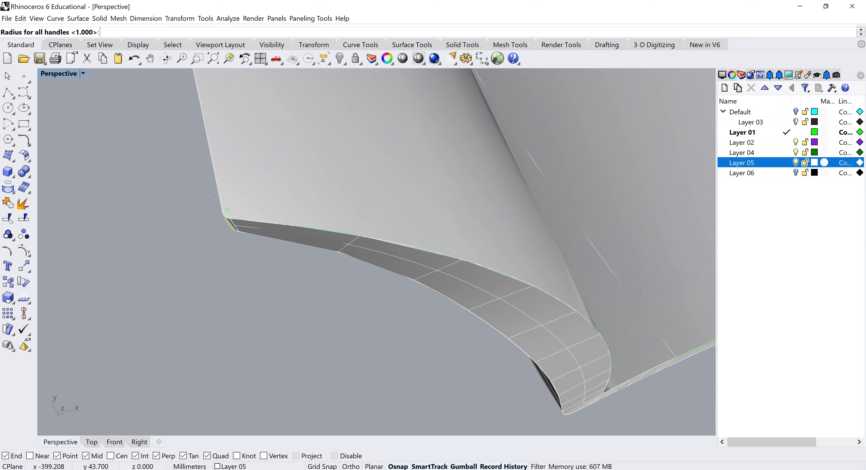
mouse_move(373, 252)
right_mouse_down()
mouse_move(396, 208)
mouse_move(393, 248)
mouse_move(355, 289)
mouse_move(340, 273)
mouse_move(426, 251)
mouse_move(400, 234)
right_mouse_up()
key("Return")
scroll(400, 236, "up", 3)
scroll(509, 248, "up", 3)
right_click_drag(577, 230, 426, 235)
scroll(427, 236, "down", 3)
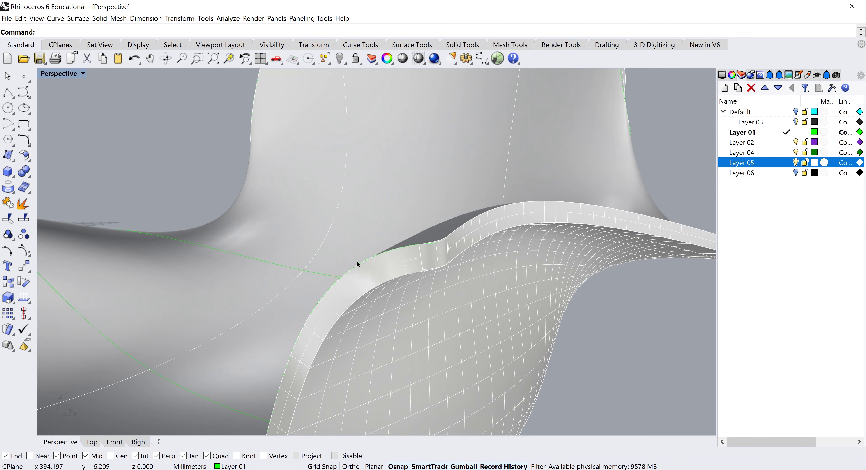
Step: Start another edge fillet and chain-select the shell's upper rim edge with tangency continuity
middle_click(418, 250)
left_click(440, 254)
right_click_drag(437, 251, 432, 270)
left_click(192, 32)
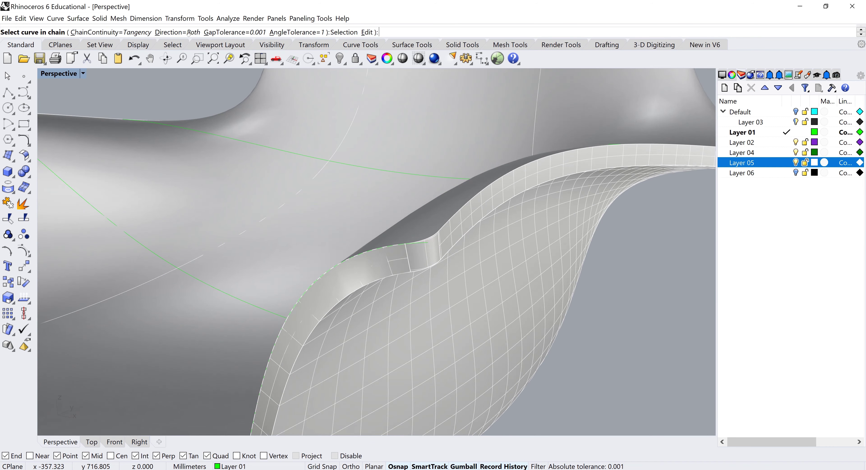
left_click(458, 214)
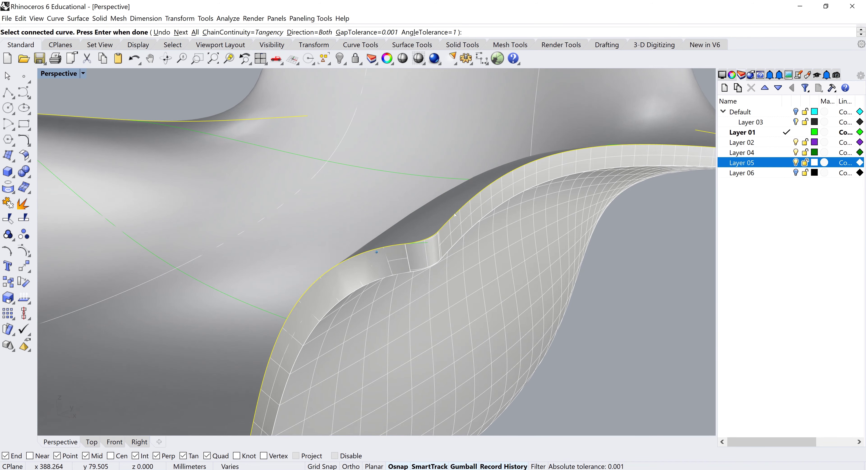
right_click_drag(457, 214, 154, 362)
right_click_drag(416, 139, 363, 147)
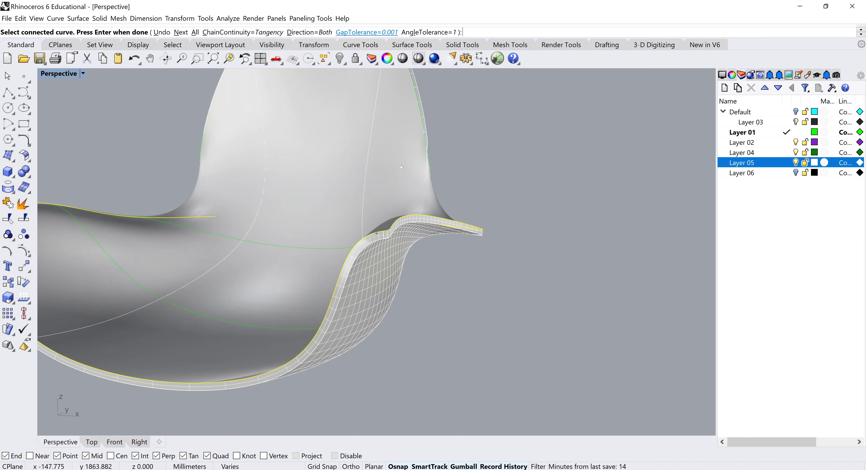
scroll(365, 316, "up", 4)
scroll(269, 320, "up", 2)
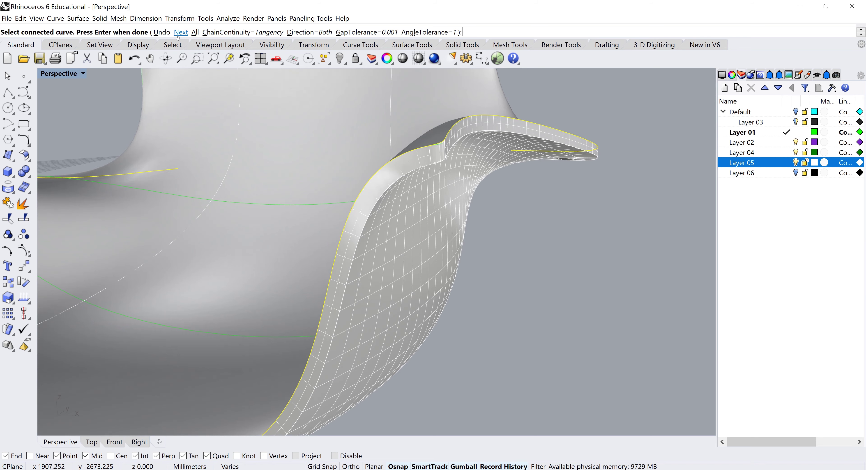
right_click(257, 92)
Step: Add the shell's lower rim edge chain to the fillet selection
right_click_drag(257, 91, 195, 113)
left_click(267, 32)
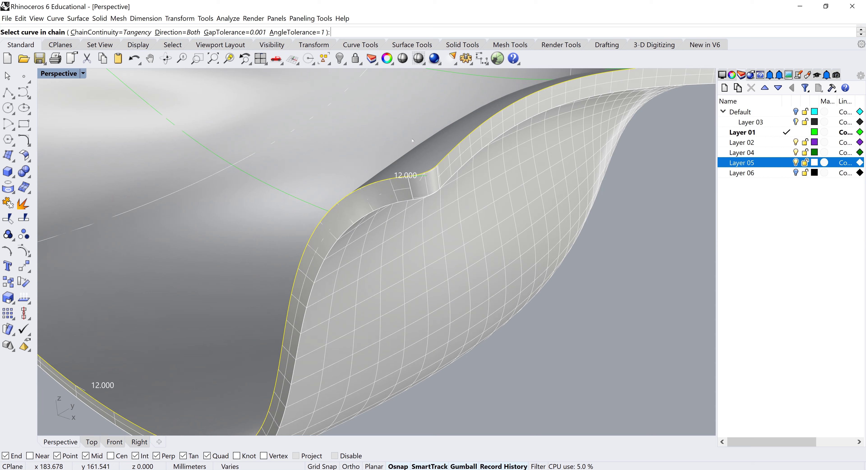
left_click(427, 197)
right_click_drag(339, 282, 369, 251)
scroll(369, 251, "down", 6)
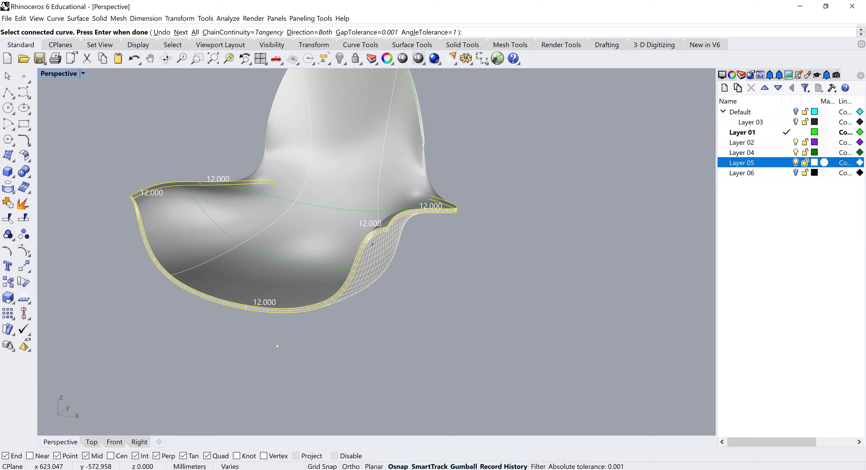
right_click_drag(437, 205, 468, 201)
scroll(375, 248, "up", 2)
mouse_move(393, 235)
right_mouse_down()
mouse_move(370, 232)
mouse_move(392, 233)
right_mouse_up()
key("Return")
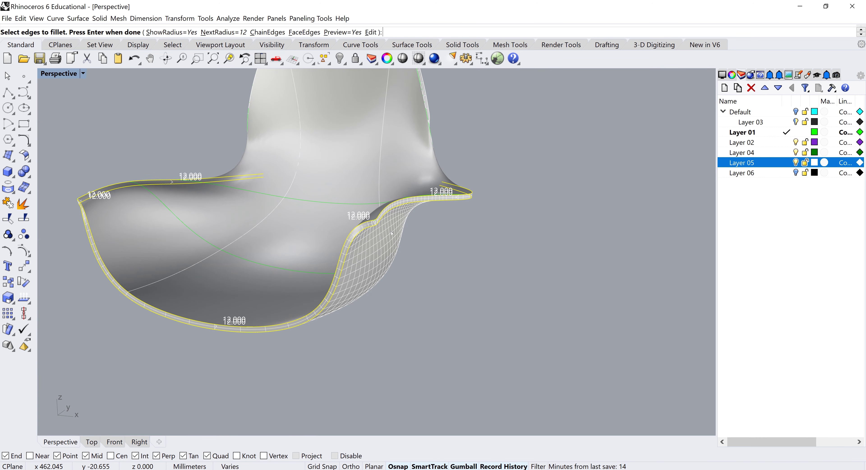
Step: Set all rim fillet handles to a radius of 2 mm and apply the fillets to both edge chains
scroll(392, 233, "up", 5)
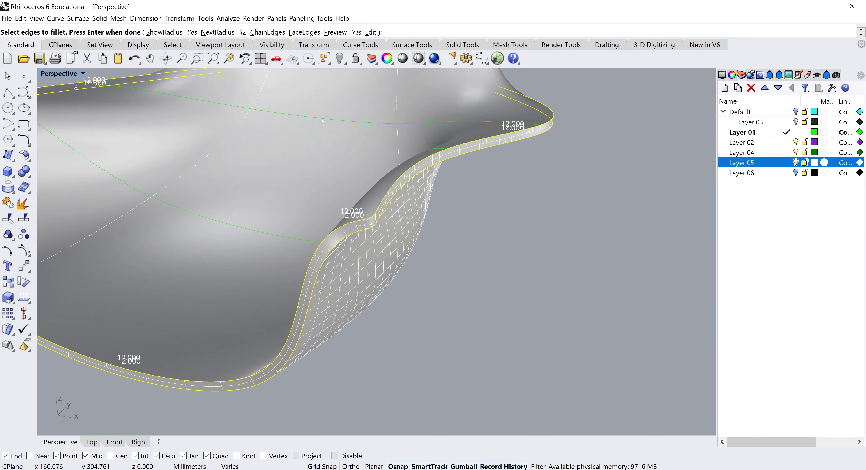
right_click_drag(322, 121, 309, 242)
key("Return")
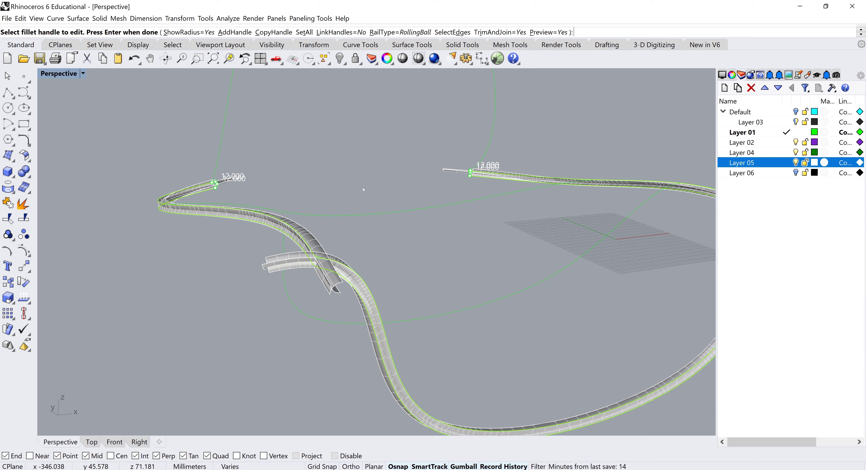
left_click(299, 33)
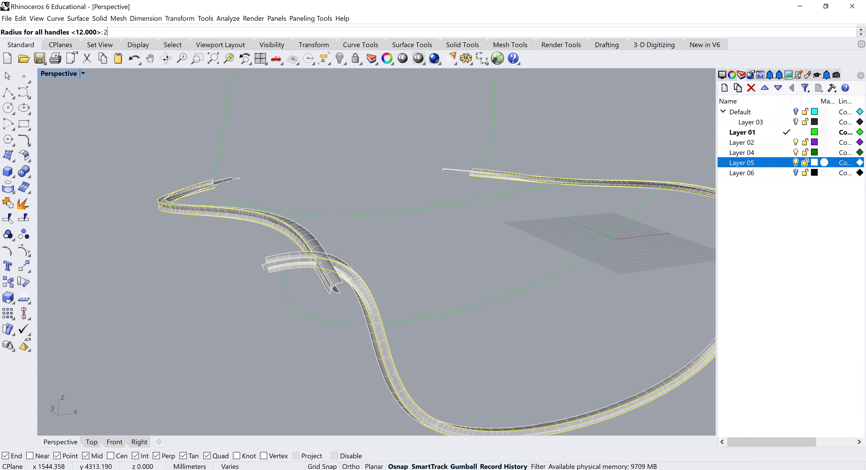
key("Return")
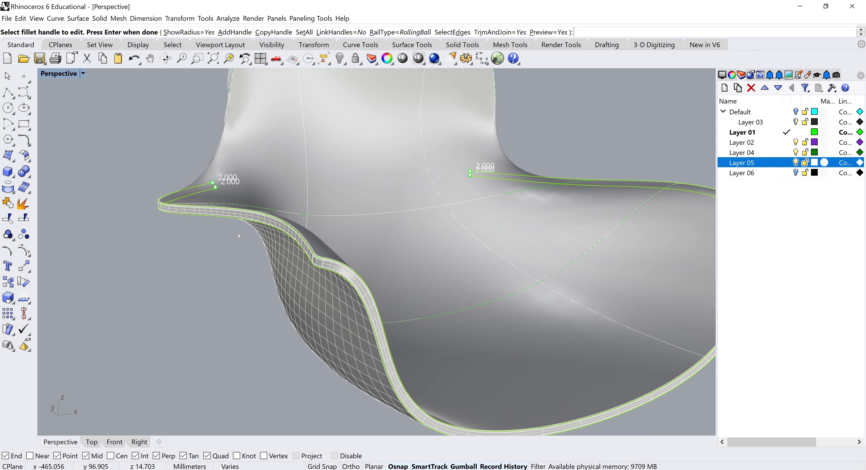
scroll(322, 255, "up", 5)
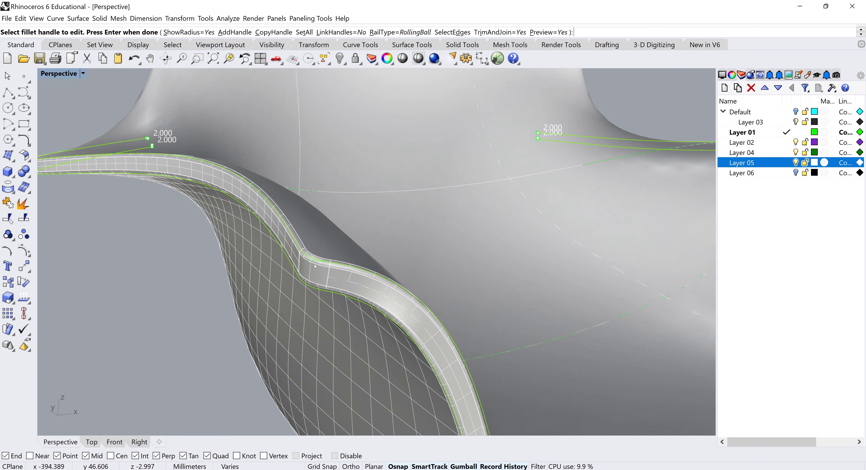
scroll(341, 256, "down", 6)
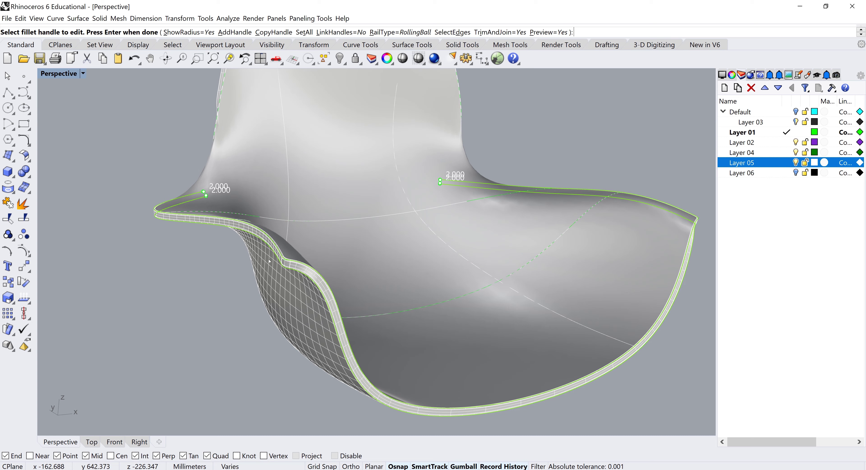
key("Return")
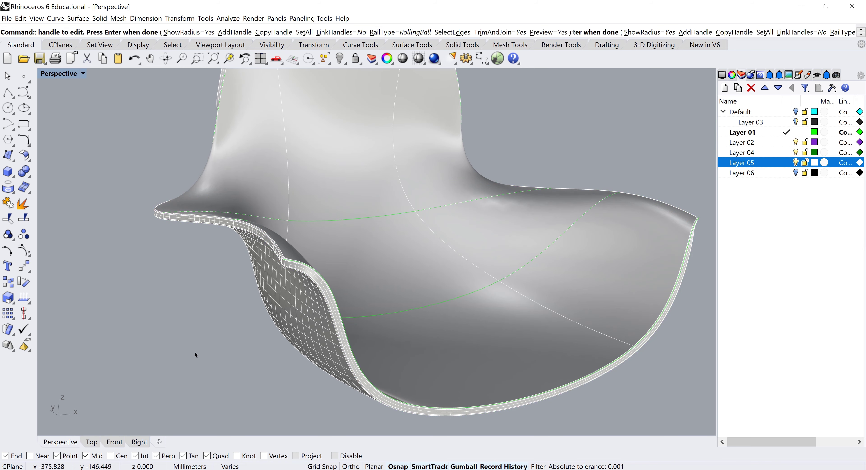
Step: Examine the filleted rim, the front corners and the side notches where the seat meets the backrest
right_click_drag(389, 261, 352, 189)
scroll(352, 188, "up", 3)
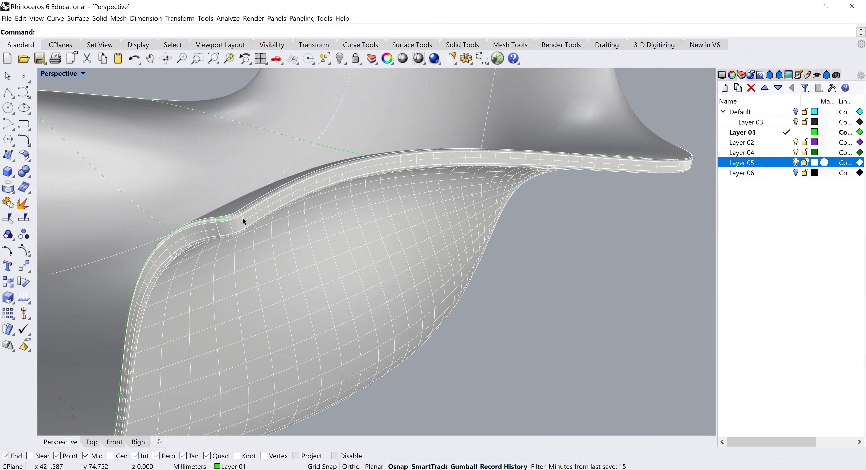
right_click_drag(243, 218, 221, 199)
scroll(111, 335, "down", 4)
right_click_drag(111, 334, 442, 323, "shift")
scroll(342, 222, "up", 2)
scroll(353, 290, "down", 2)
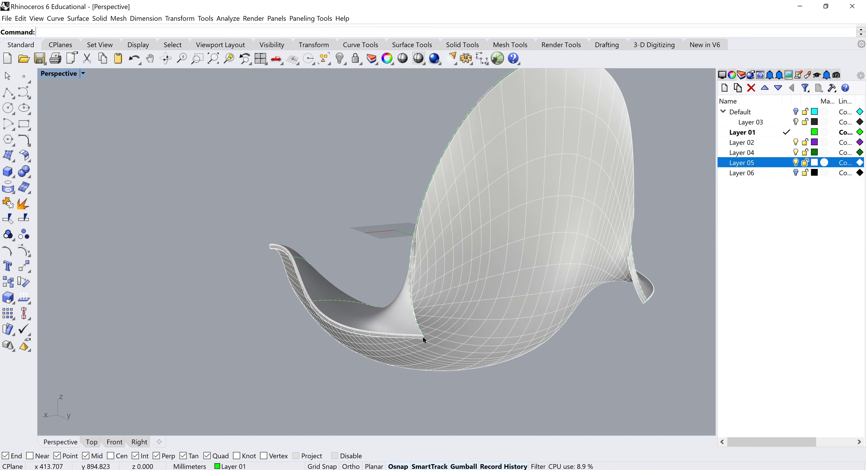
scroll(422, 334, "up", 3)
right_click_drag(399, 343, 357, 344)
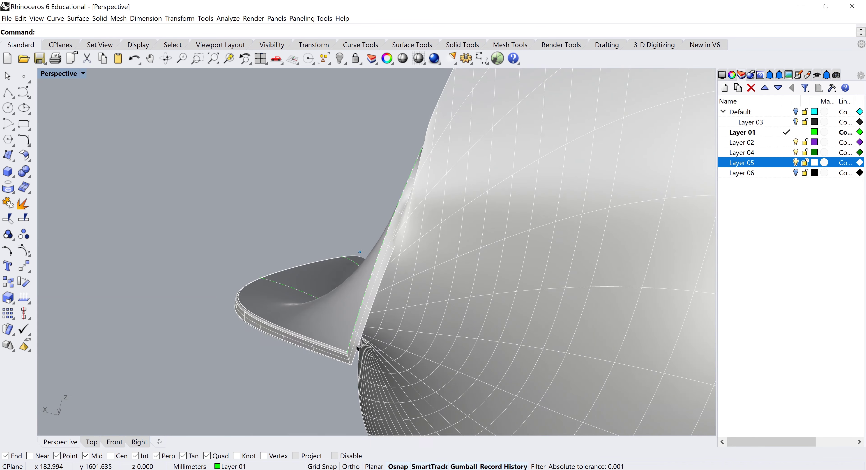
right_click_drag(442, 318, 504, 289)
scroll(539, 226, "down", 5)
Step: Hide the construction curves on Layer 01 and make Layer 02 the current layer
left_click(787, 162)
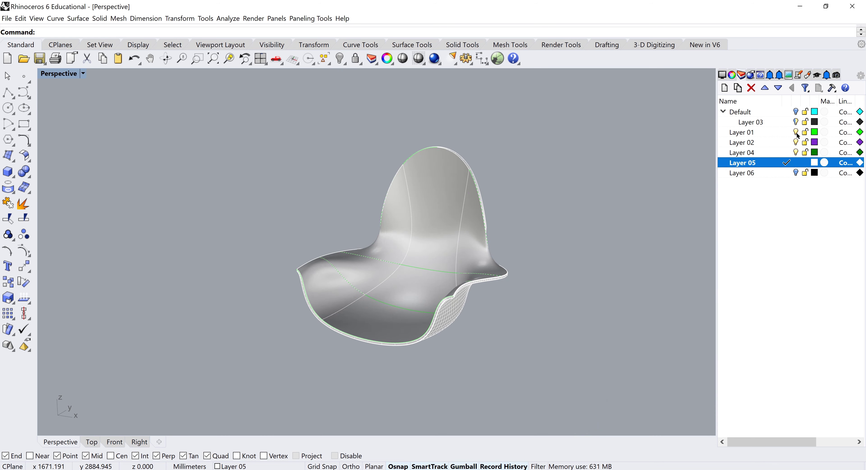
left_click(787, 131)
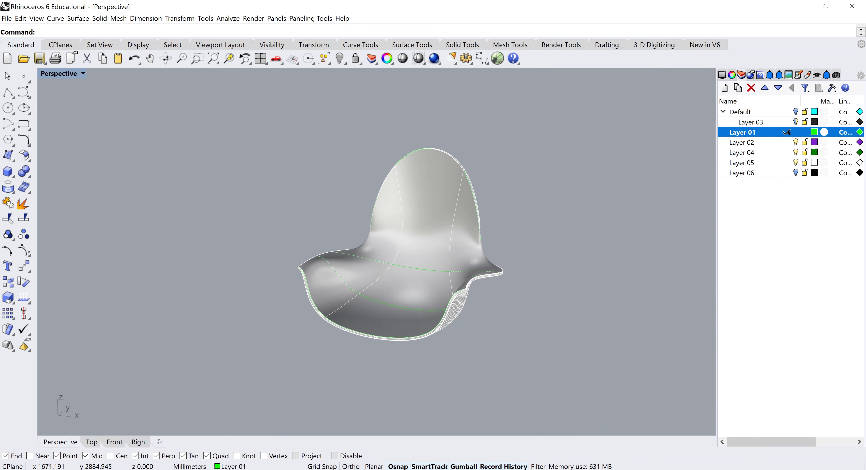
left_click(785, 161)
left_click(787, 163)
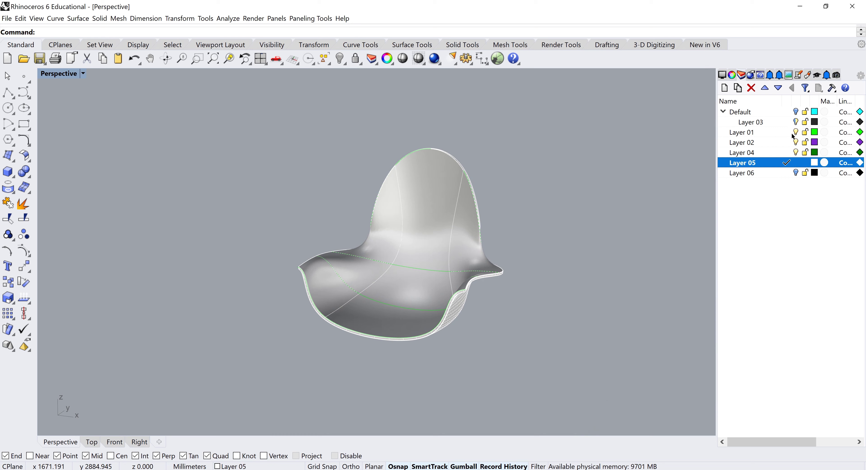
left_click(784, 131)
left_click(786, 143)
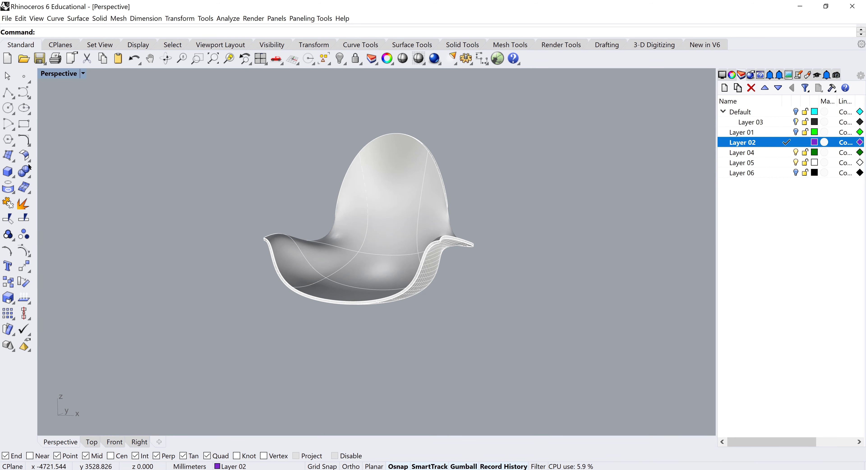
Step: Draw a single slanted leg line in the Front view, from the underside of the seat's side down and outward
left_click(116, 437)
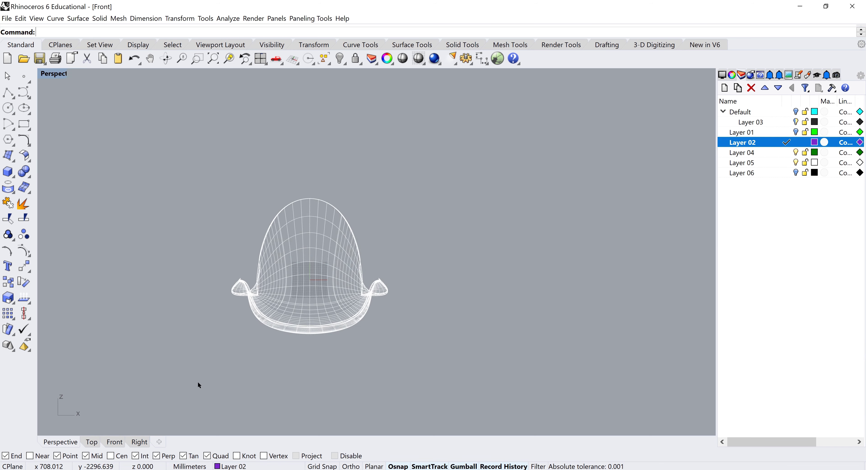
left_click(8, 95)
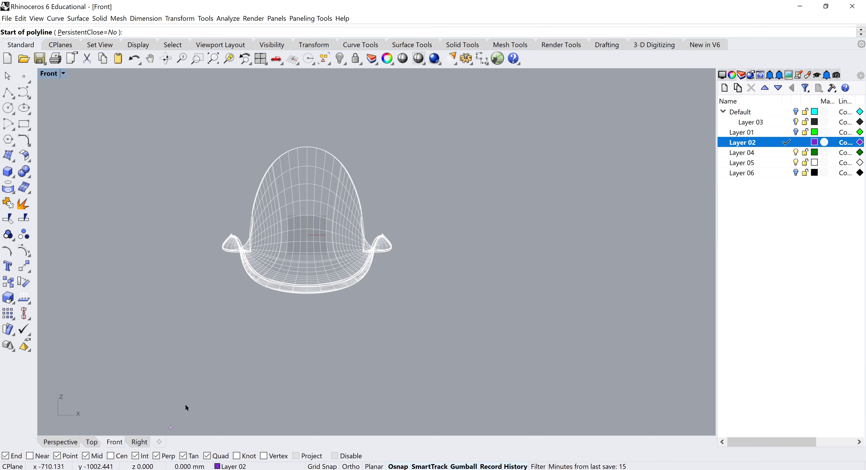
key("ctrl+F3")
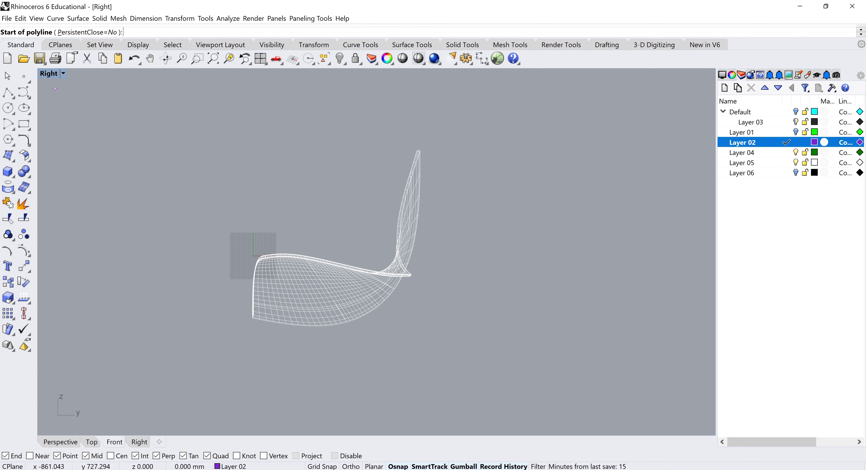
double_click(50, 75)
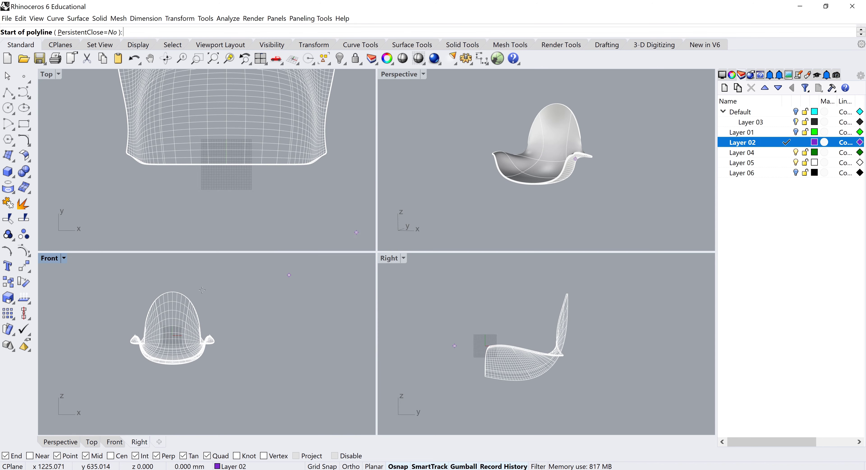
scroll(210, 309, "down", 2)
right_click_drag(210, 309, 233, 324)
right_click_drag(261, 201, 260, 218)
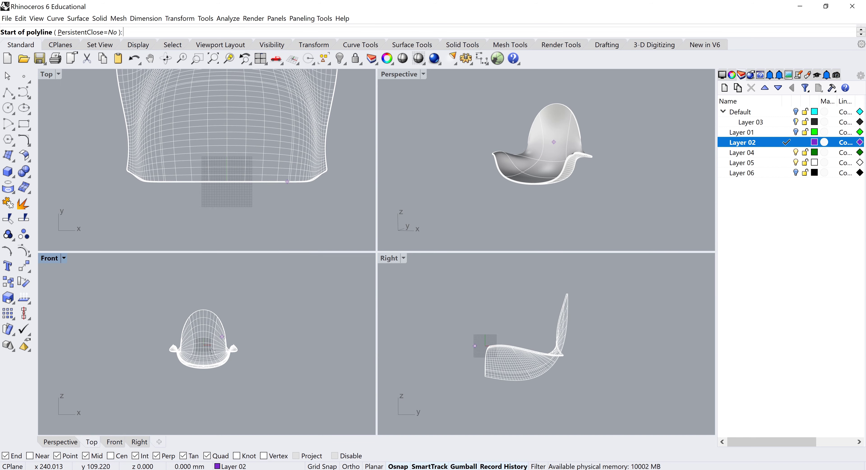
scroll(209, 351, "up", 3)
left_click(215, 352)
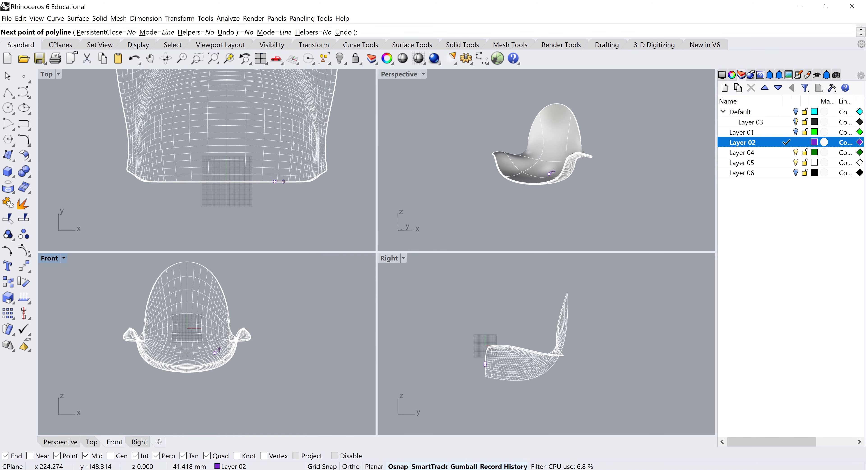
scroll(235, 353, "down", 3)
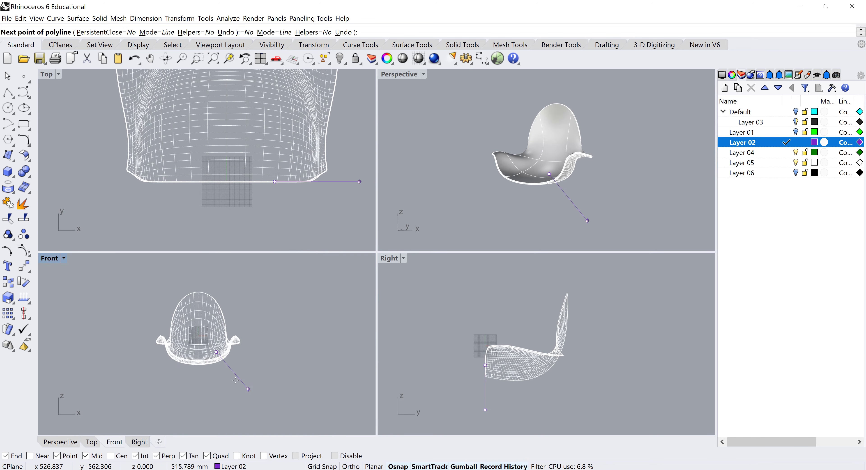
left_click(235, 358)
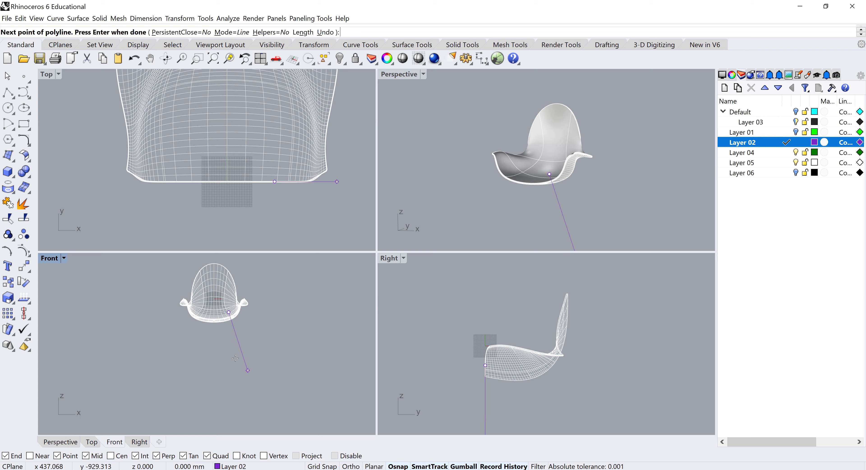
key("Return")
Step: Move the leg line's lower end inward for a steeper slant and shift the whole line slightly down
left_click(240, 362)
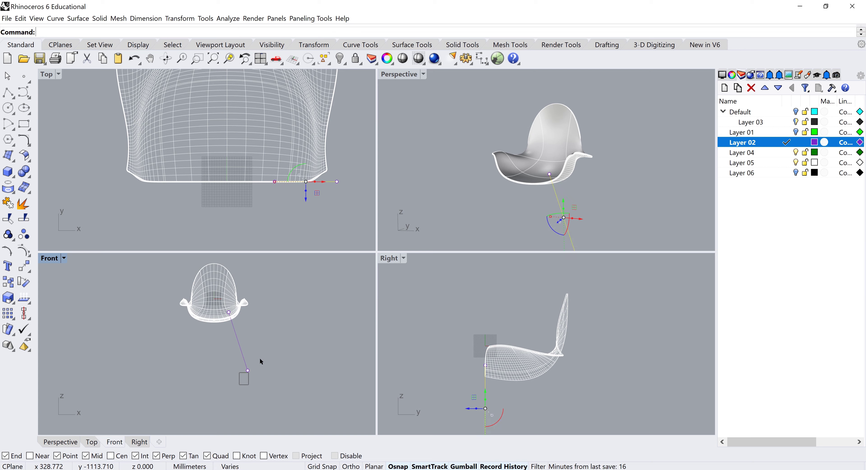
left_click_drag(260, 358, 253, 370)
left_click(231, 334)
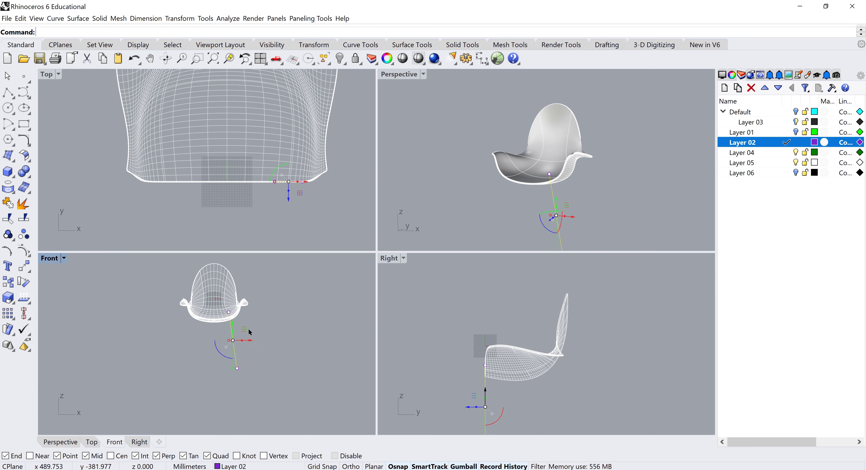
left_click_drag(244, 330, 245, 336)
left_click(269, 332)
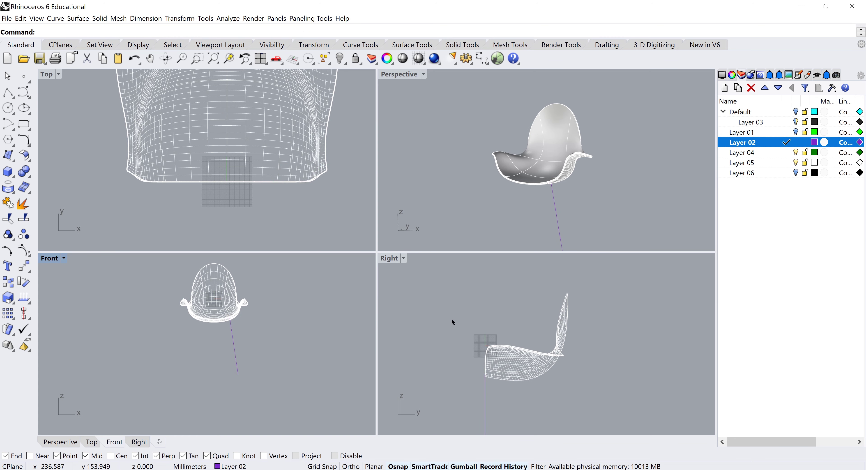
Step: Move the leg line's upper end backward under the seat in the Right view so the leg leans toward the front
left_click(226, 342)
scroll(467, 340, "down", 1)
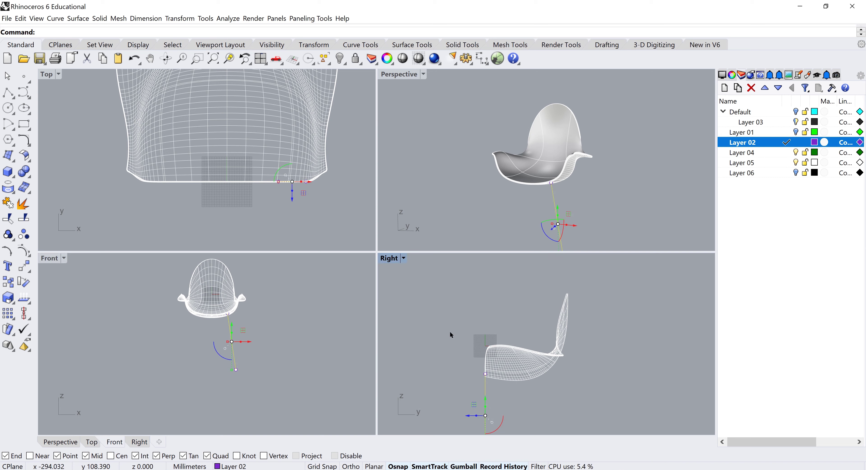
left_click(495, 376)
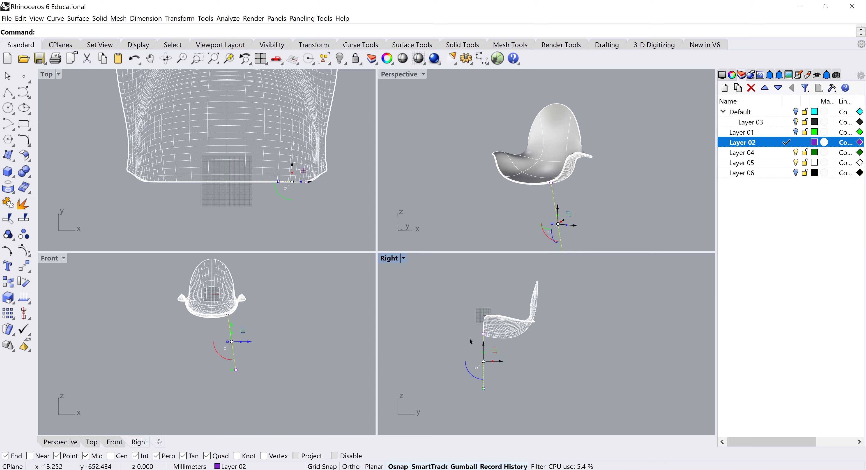
left_click_drag(455, 344, 509, 335)
left_click(443, 353)
key("Escape")
Step: Mirror a copy of the leg line about a vertical plane in the Right view to make the rear leg line
mouse_move(530, 170)
right_mouse_down()
mouse_move(551, 162)
mouse_move(533, 168)
right_mouse_up()
scroll(533, 168, "down", 1)
left_click(562, 174)
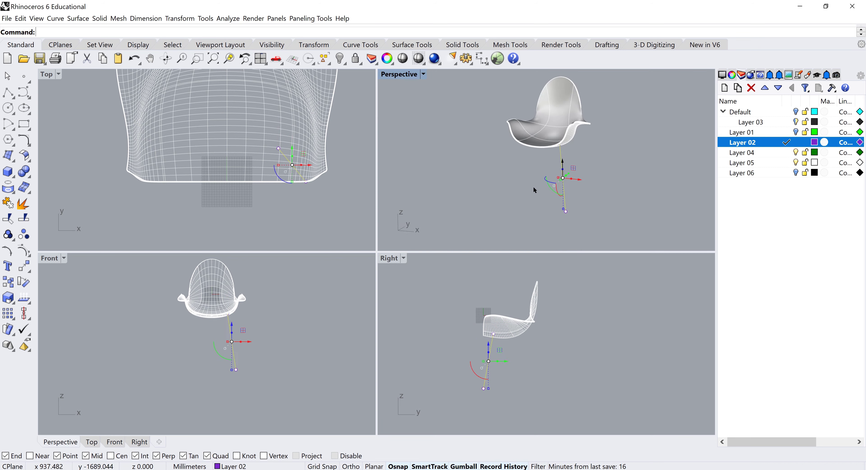
right_click_drag(447, 348, 433, 303)
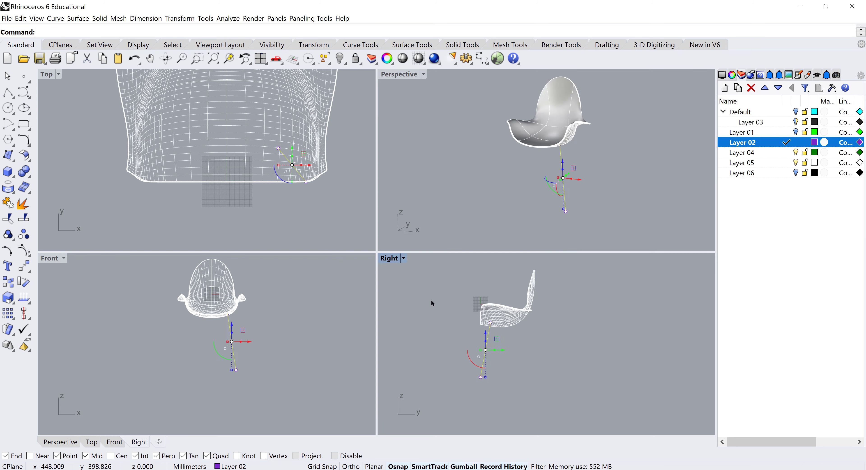
left_click(179, 18)
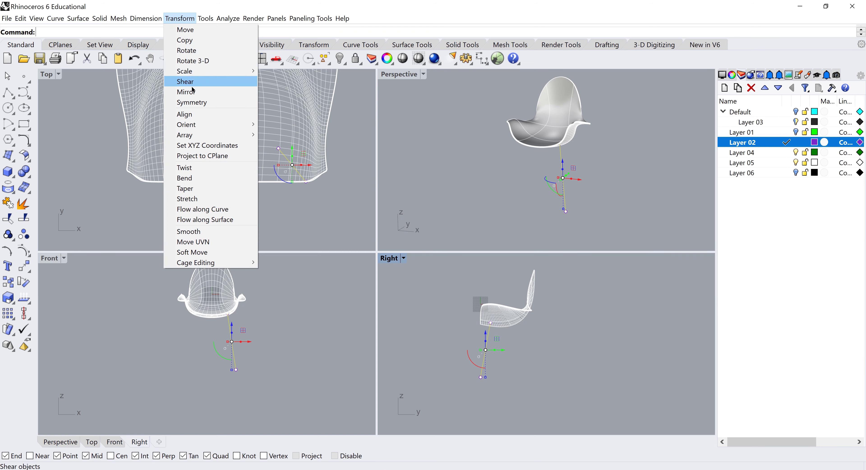
left_click(186, 92)
left_click(501, 342)
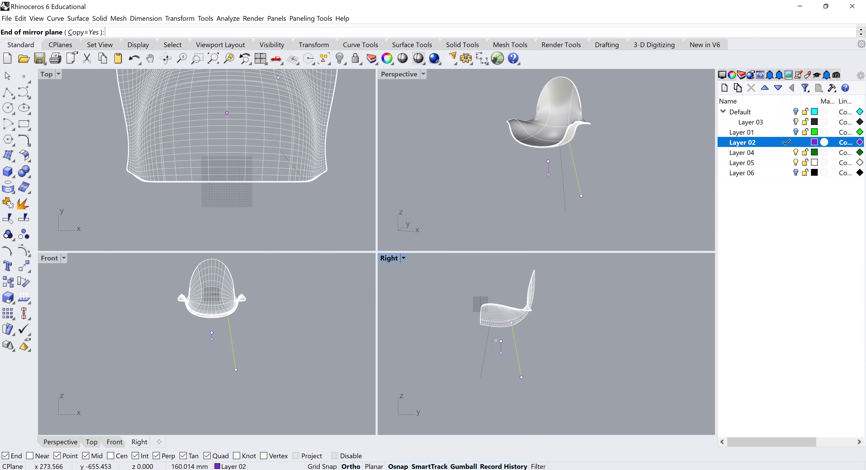
left_click(504, 354, "shift")
left_click(532, 356)
mouse_move(565, 170)
right_mouse_down()
mouse_move(514, 145)
mouse_move(574, 175)
right_mouse_up()
left_click_drag(583, 183, 552, 198)
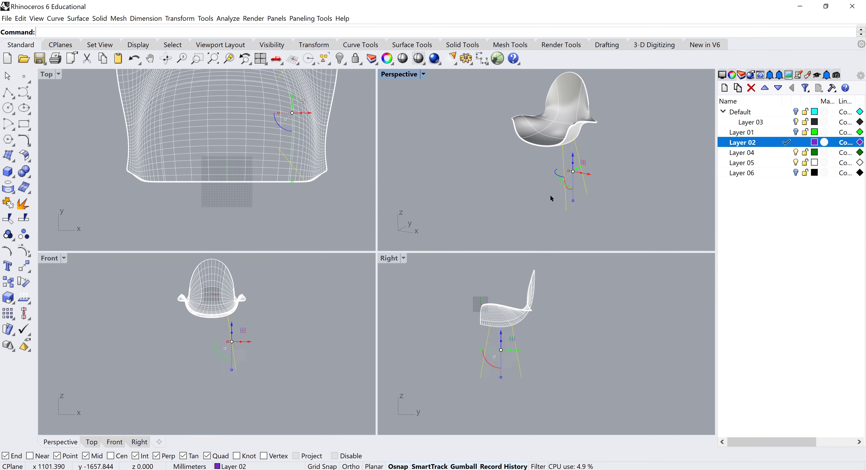
left_click(561, 321)
scroll(487, 349, "up", 3)
Step: Try a flat-capped pipe along the front leg line with a 20 mm start radius at the seat
double_click(411, 81)
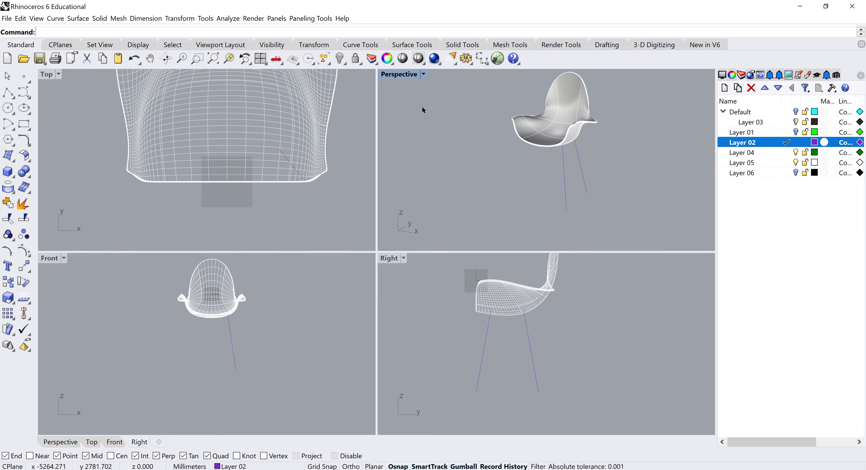
scroll(440, 234, "up", 3)
right_click_drag(418, 265, 369, 311)
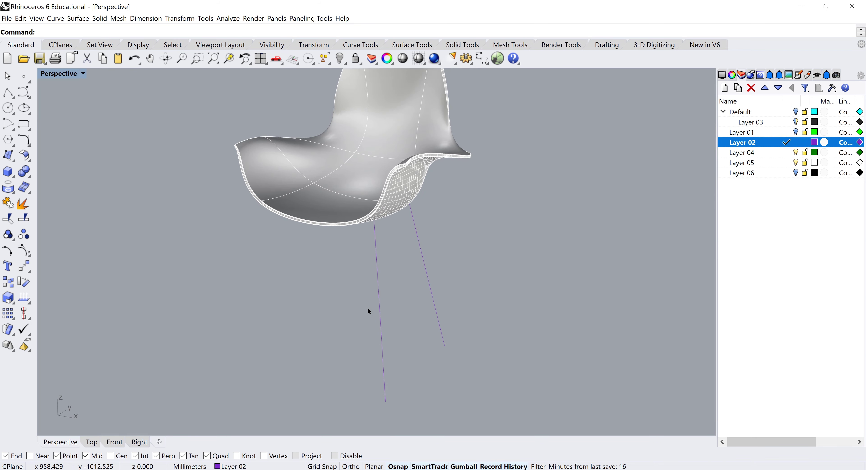
left_click_drag(361, 298, 360, 297)
type("Pi")
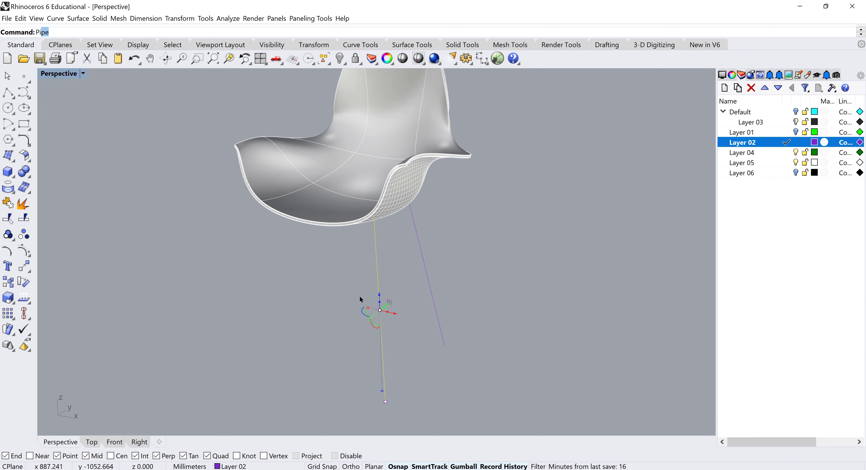
type("pe")
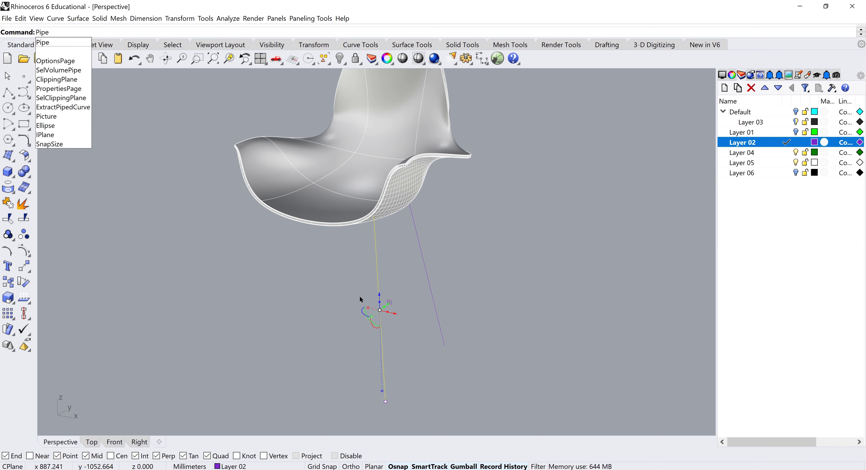
key("Return")
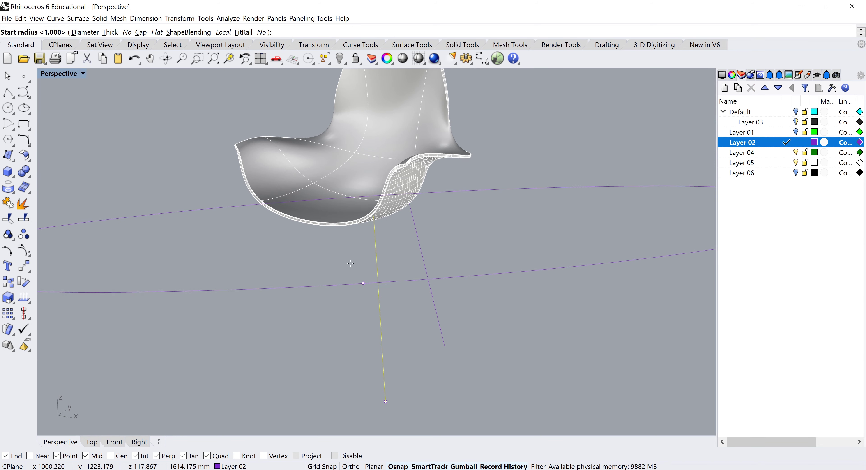
scroll(375, 206, "up", 3)
scroll(374, 206, "up", 2)
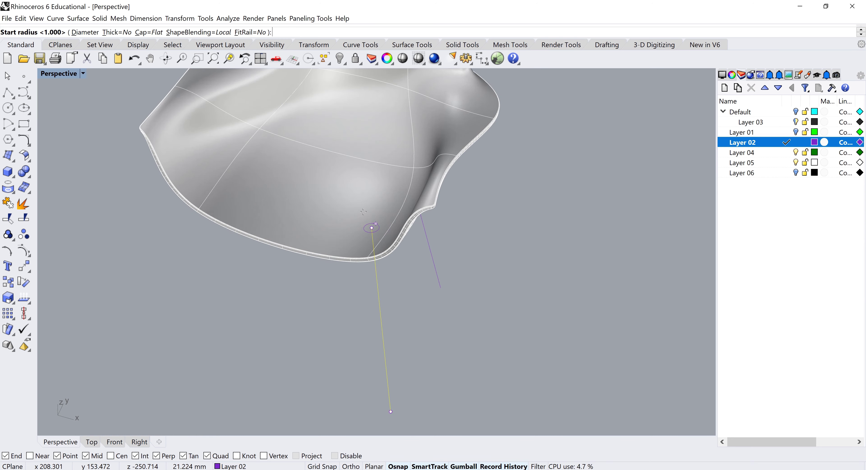
right_click_drag(363, 212, 363, 205)
type("2")
key("Return")
key("Return")
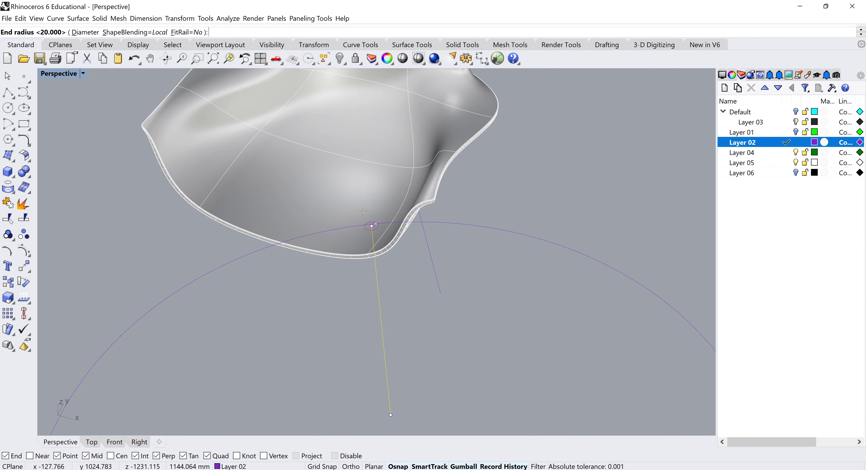
Step: Complete the trial pipe with a 15 mm end radius at the foot, inspect it, and undo it
scroll(363, 207, "down", 2)
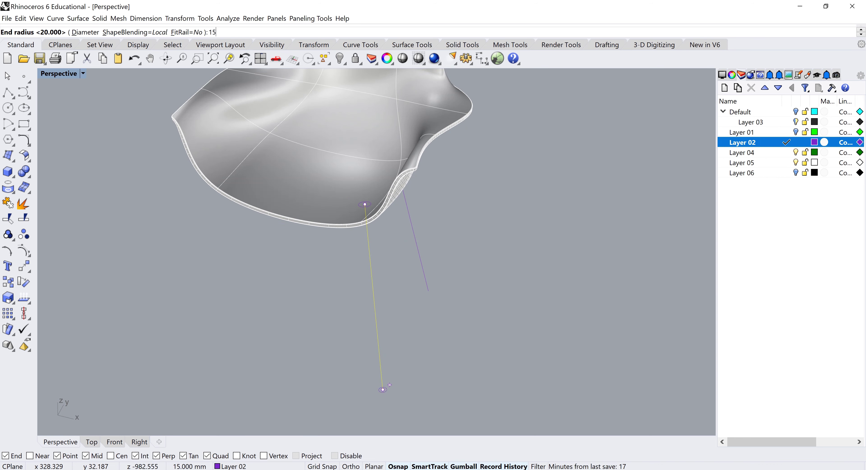
type("15")
key("Return")
key("Return")
scroll(388, 383, "up", 1)
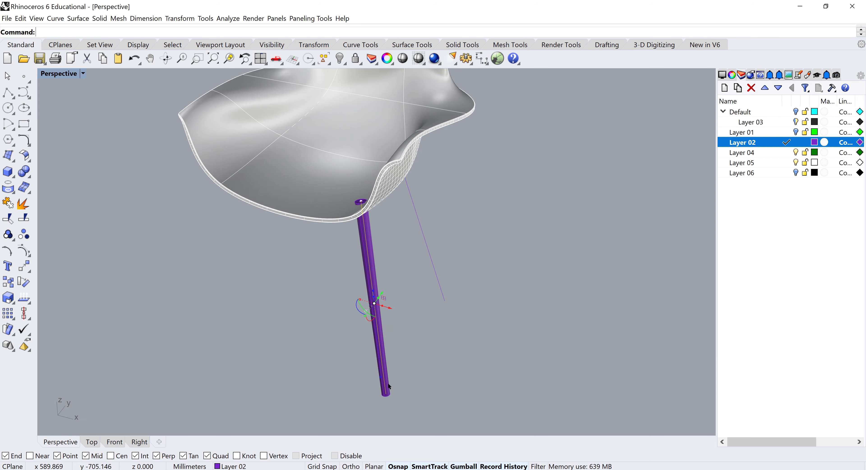
right_click_drag(388, 383, 470, 320)
left_click(492, 338)
key("ctrl+z")
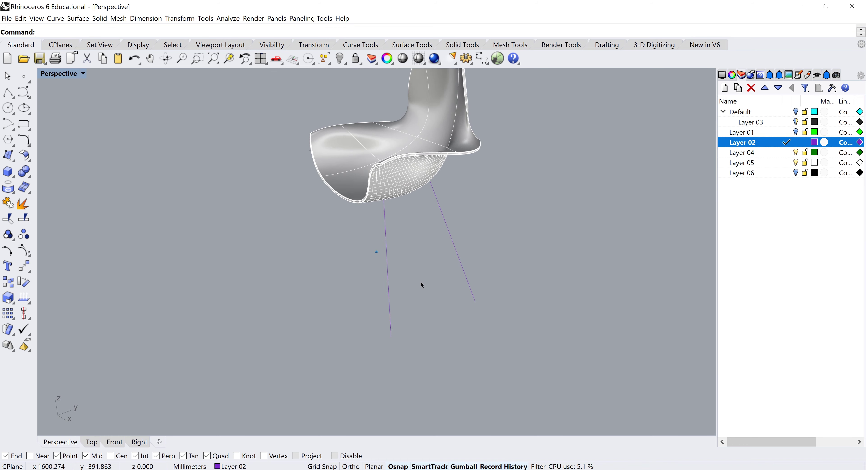
Step: Run Pipe again on the front leg line with a start radius of 30 mm at the seat
key("Left")
middle_click(402, 274)
left_click(426, 288)
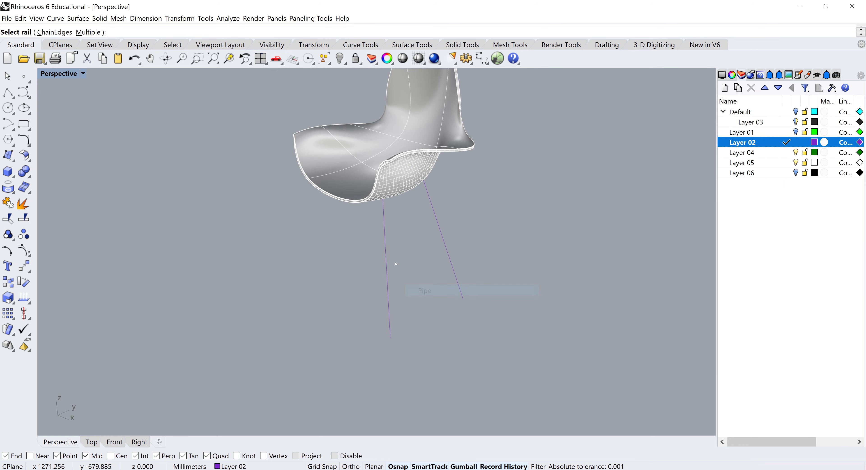
left_click(386, 258)
key("Left")
key("Left")
key("Left")
key("Left")
key("Left")
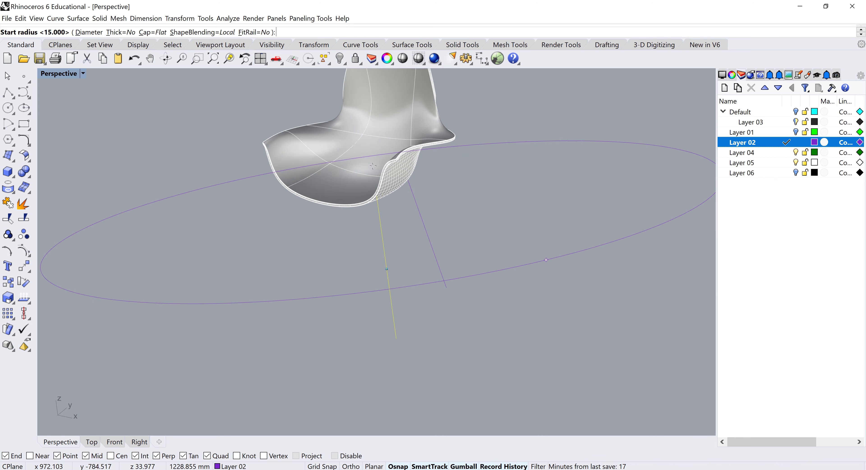
scroll(383, 177, "up", 3)
key("Left")
key("Left")
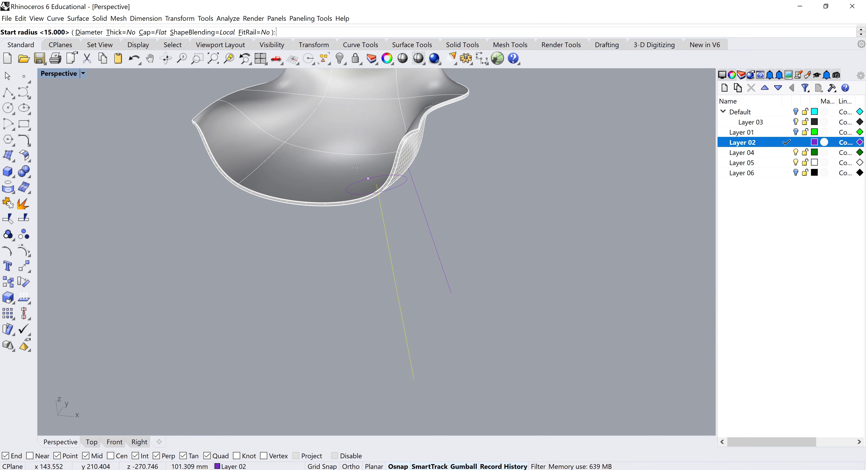
scroll(357, 168, "up", 2)
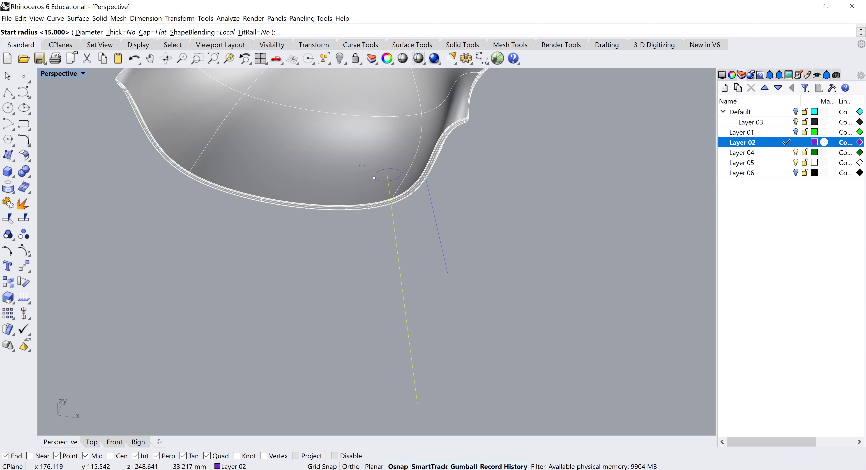
type("30")
key("Return")
Step: Set the front leg pipe's end radius to 18 mm and complete the tapered leg
scroll(361, 166, "down", 3)
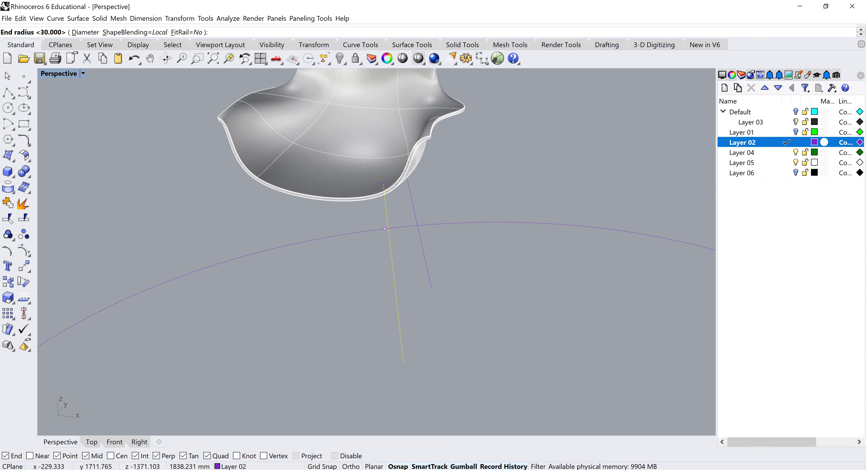
type("18")
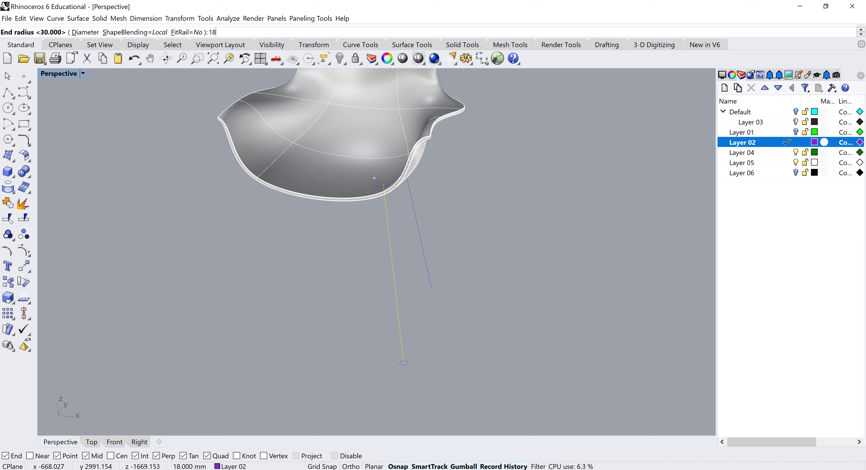
key("Return")
key("Return")
Step: Pipe the rear leg line with flat caps, using a 30 mm start radius at the seat and an 18 mm end radius at the foot
right_click_drag(372, 175, 415, 224)
left_click(412, 247)
right_click(449, 231)
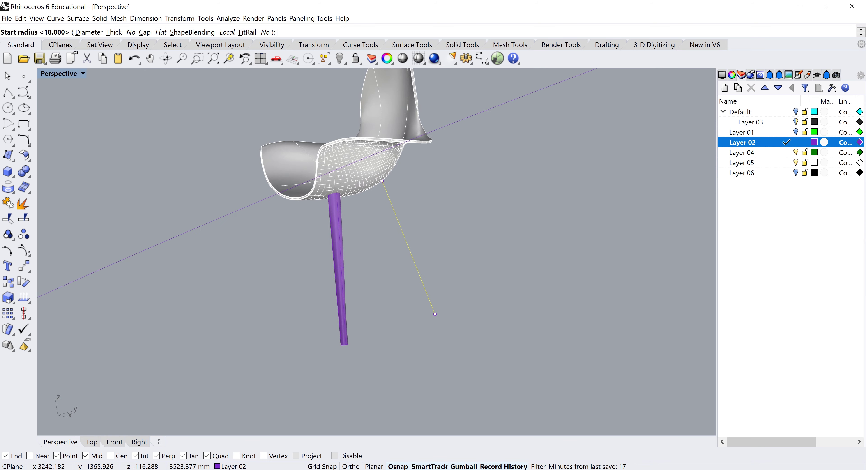
type("30")
key("Return")
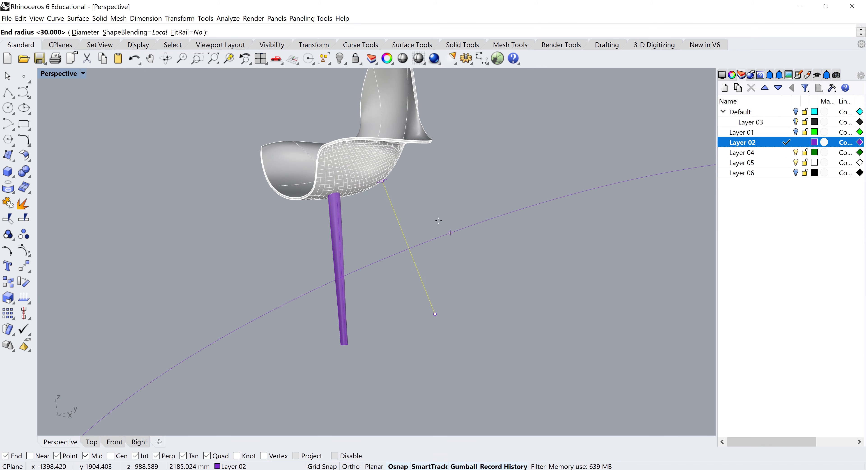
type("18")
key("Return")
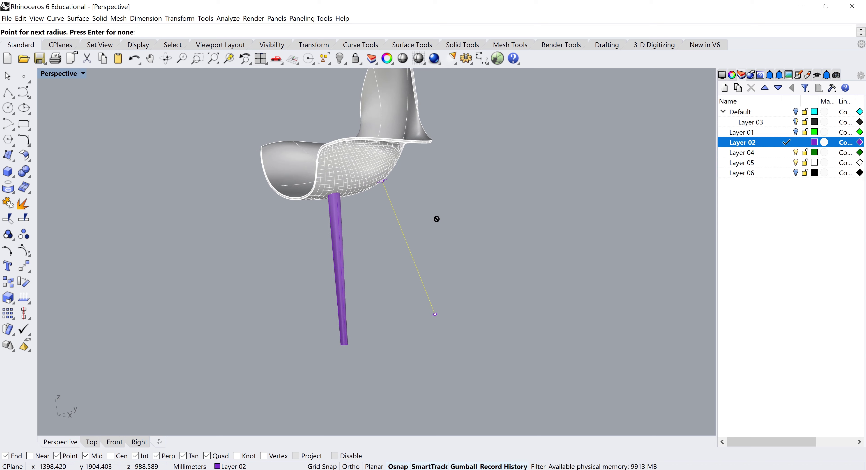
right_click_drag(436, 219, 224, 209)
key("Return")
Step: Raise only the top end of the rear leg in the Right view so that it passes fully through the seat shell
left_click(478, 252)
scroll(459, 194, "up", 6)
left_click(241, 233)
key("Escape")
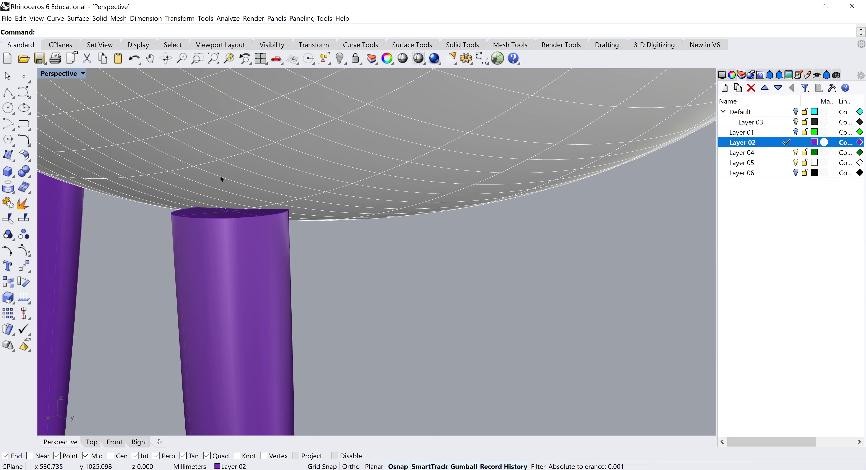
left_click(225, 234)
right_click_drag(231, 248, 369, 242)
key("Escape")
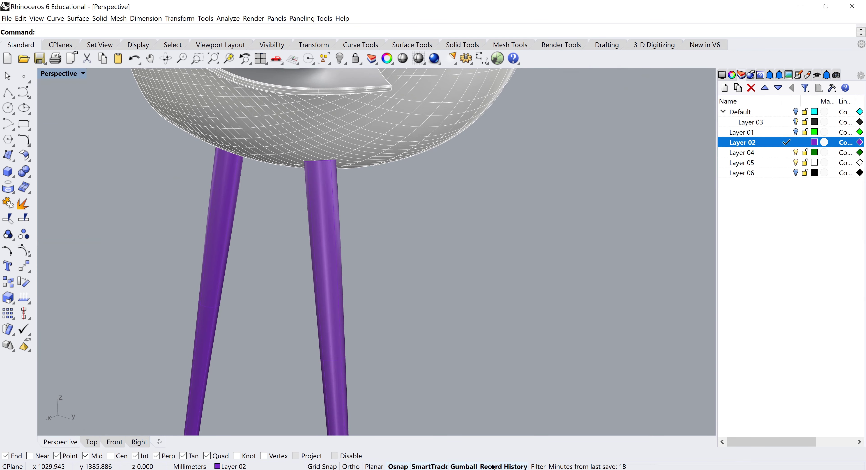
left_click_drag(300, 260, 301, 261)
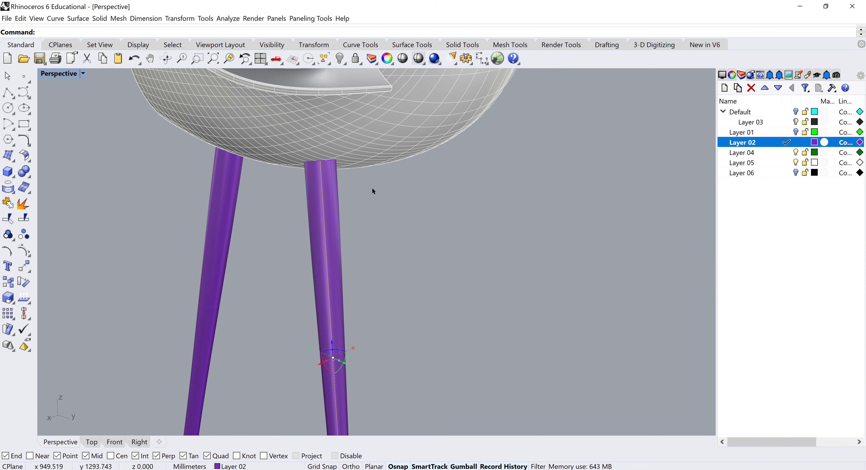
right_click_drag(372, 191, 301, 248)
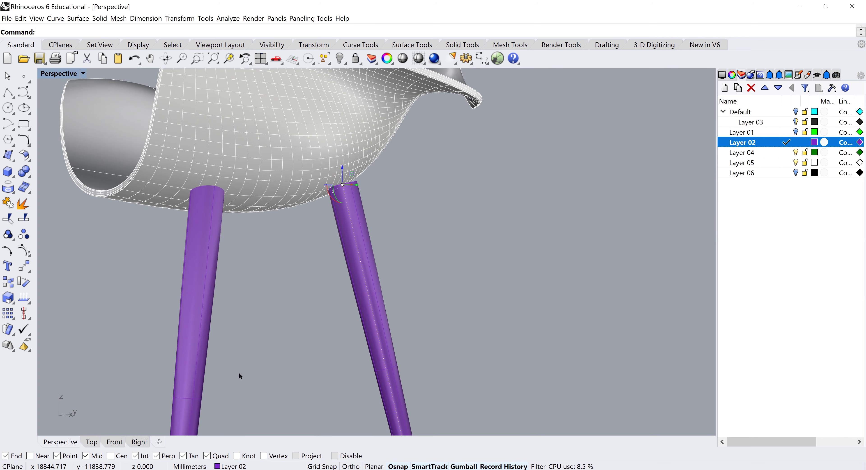
left_click(114, 443)
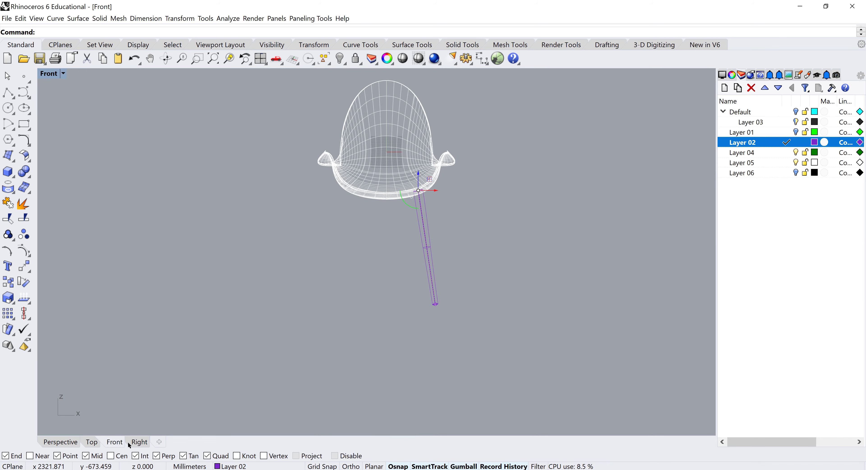
left_click(138, 442)
scroll(332, 166, "up", 5)
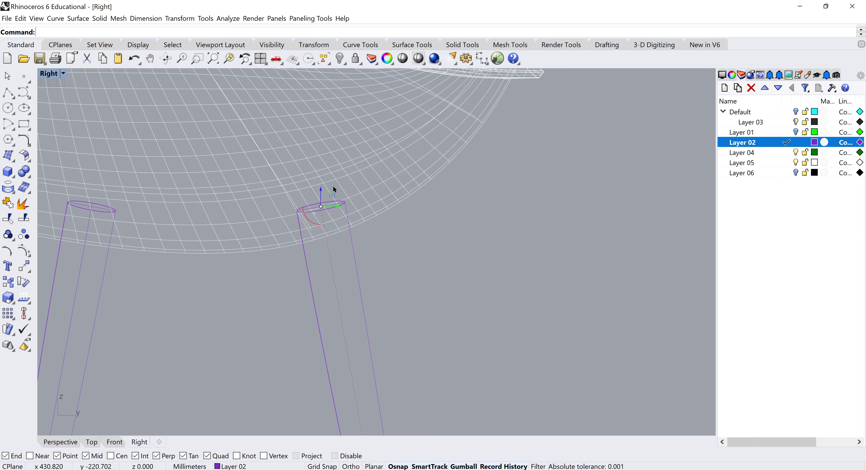
left_click_drag(329, 193, 325, 162)
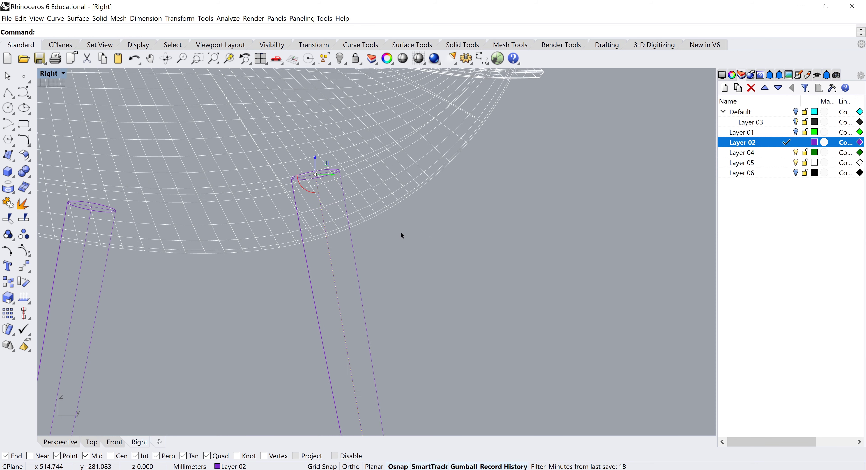
left_click(399, 234)
scroll(317, 252, "down", 2)
key("ctrl+Tab")
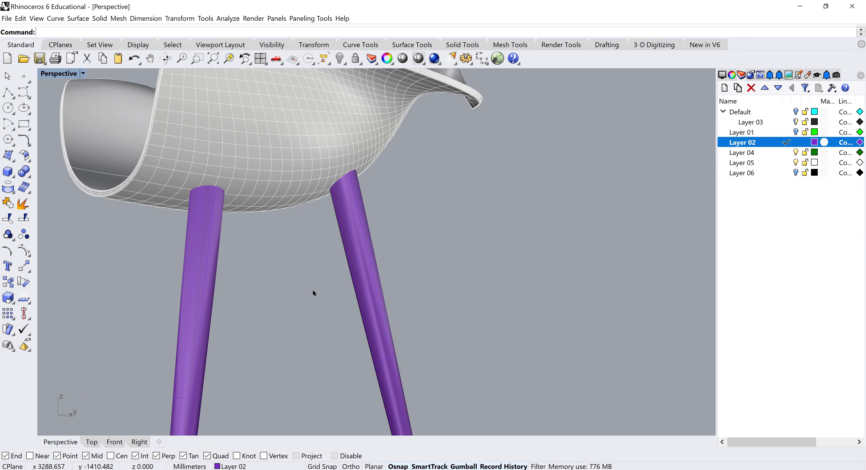
Step: Boolean split both tapered legs using the seat shell as the cutting object
mouse_move(312, 289)
right_mouse_down()
mouse_move(324, 280)
mouse_move(353, 178)
mouse_move(375, 218)
right_mouse_up()
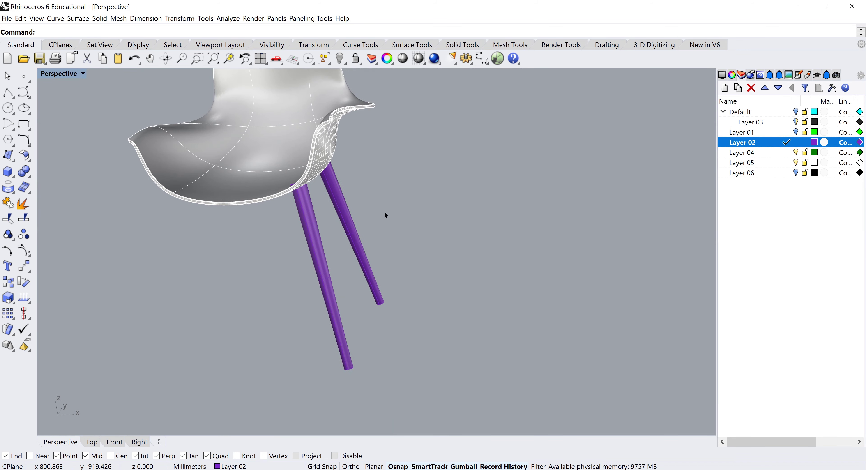
mouse_move(131, 194)
right_mouse_down()
mouse_move(410, 225)
mouse_move(406, 243)
mouse_move(181, 267)
mouse_move(222, 219)
mouse_move(232, 230)
mouse_move(218, 221)
right_mouse_up()
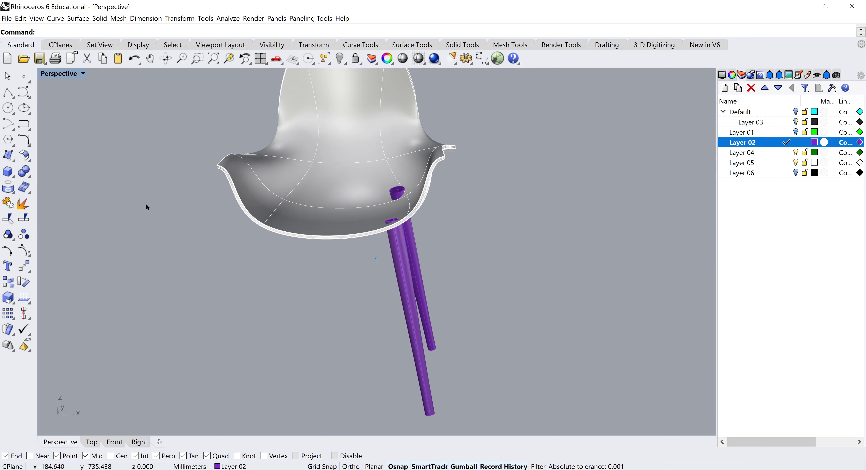
left_click(25, 177)
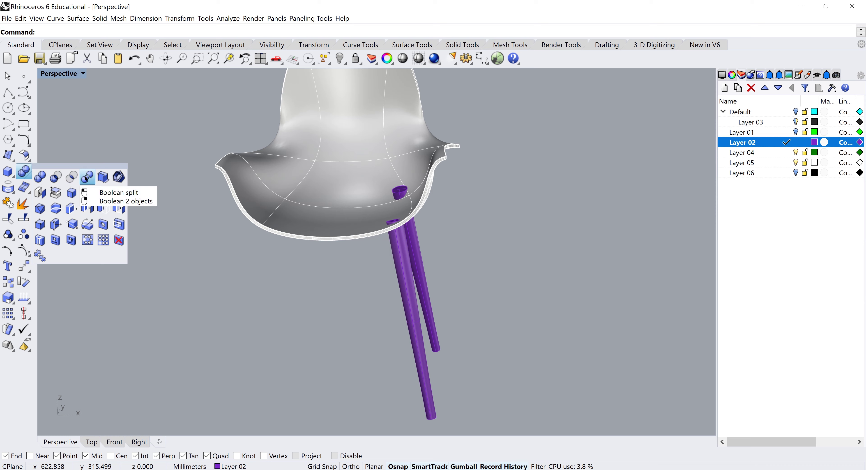
left_click(87, 177)
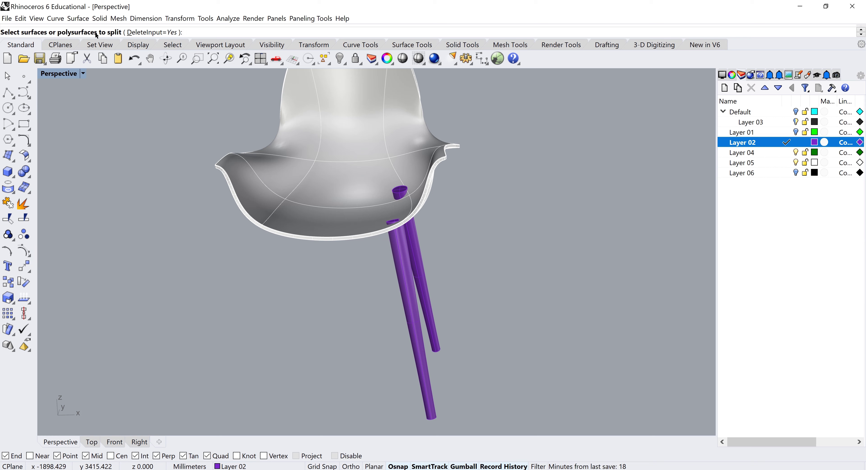
left_click(425, 386)
left_click(423, 277)
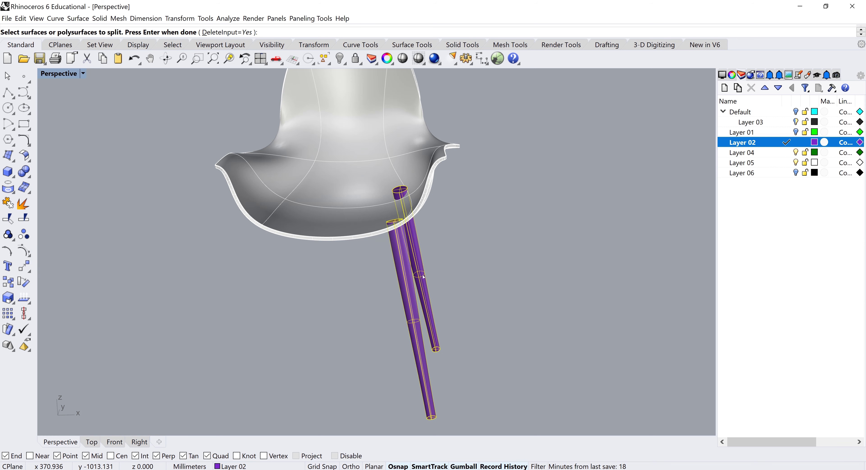
key("Return")
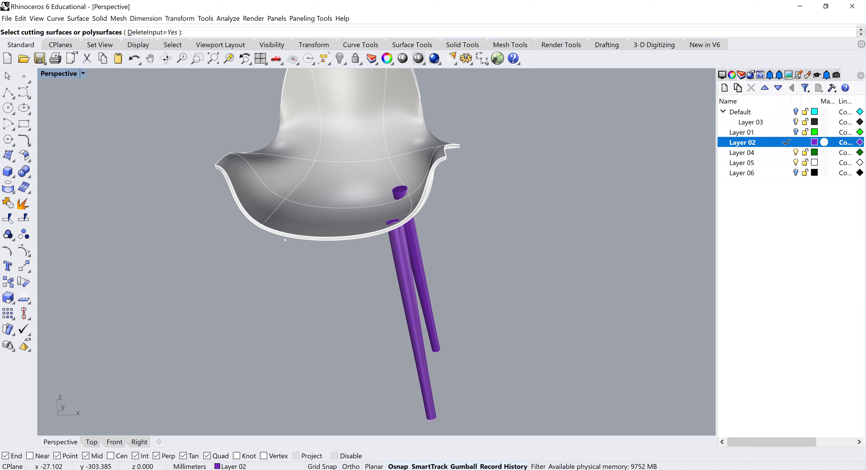
left_click(326, 210)
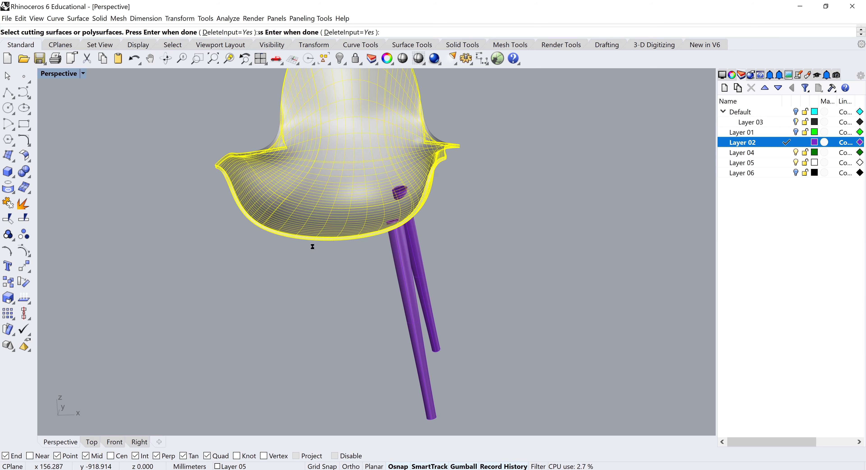
key("Return")
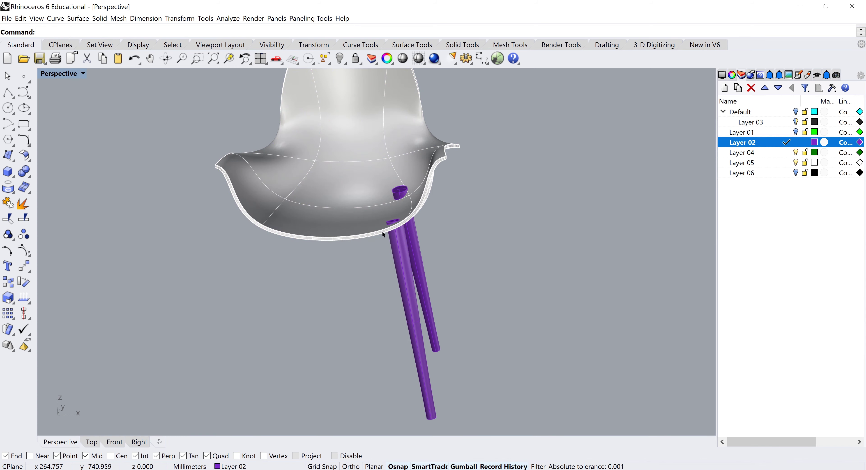
Step: Delete the split-off leg tops that stick out above the seat surface
scroll(382, 231, "up", 3)
left_click_drag(316, 281, 523, 150)
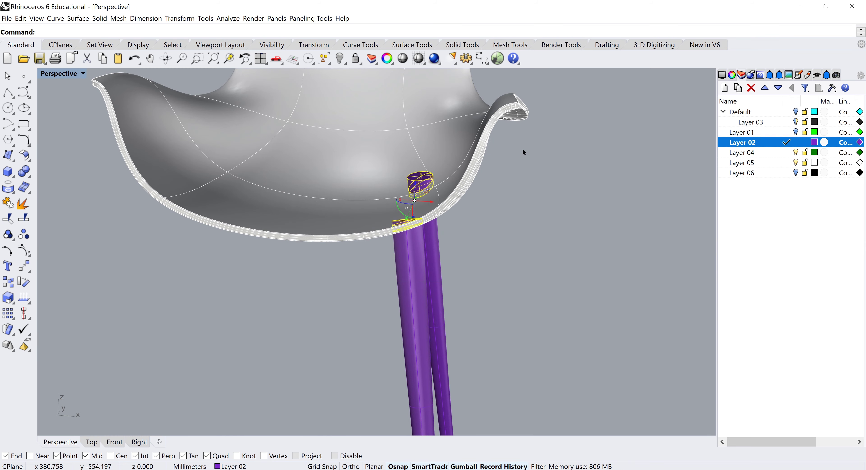
right_click_drag(368, 173, 427, 240)
key("Delete")
key("Home")
key("Home")
Step: Mirror a copy of both legs in the Front view across a vertical plane through the origin (0)
left_click(365, 261)
right_click_drag(329, 255, 349, 269)
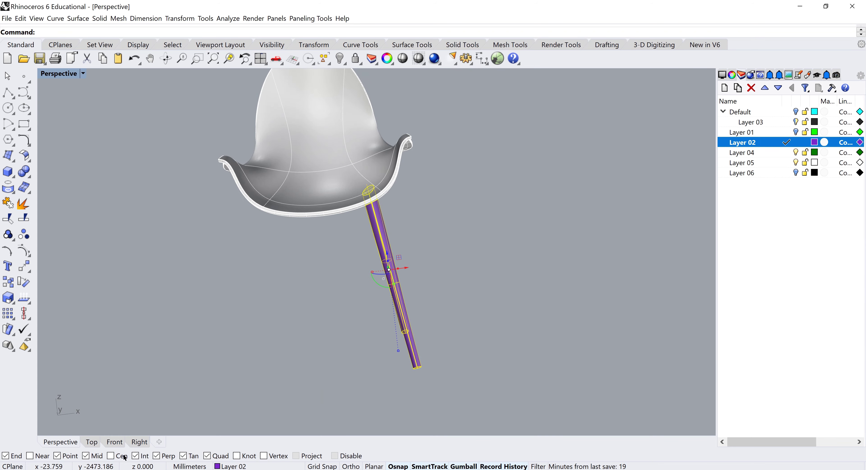
scroll(118, 434, "down", 1)
left_click(114, 442)
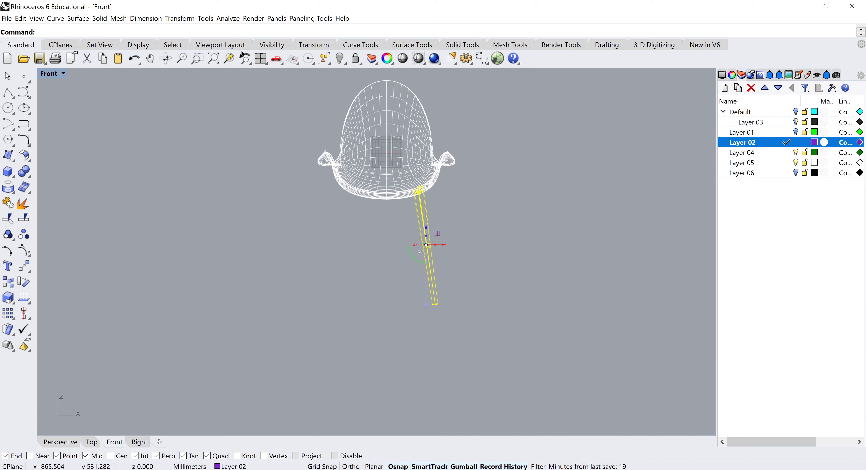
left_click(179, 18)
left_click(186, 92)
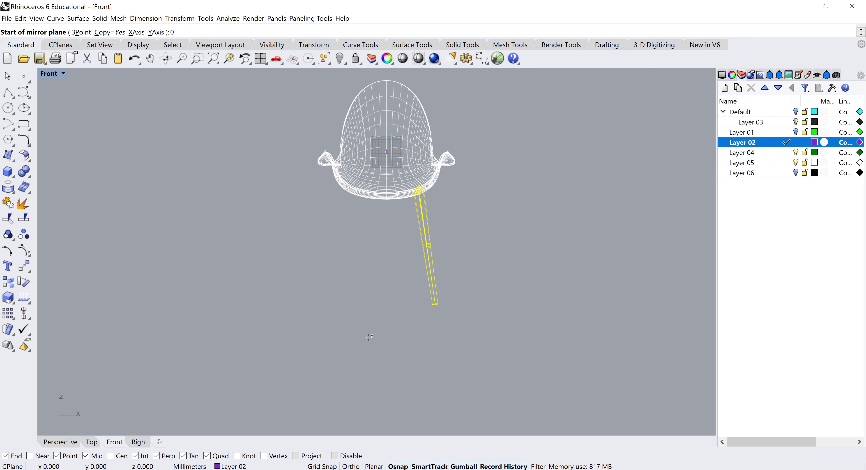
key("Return")
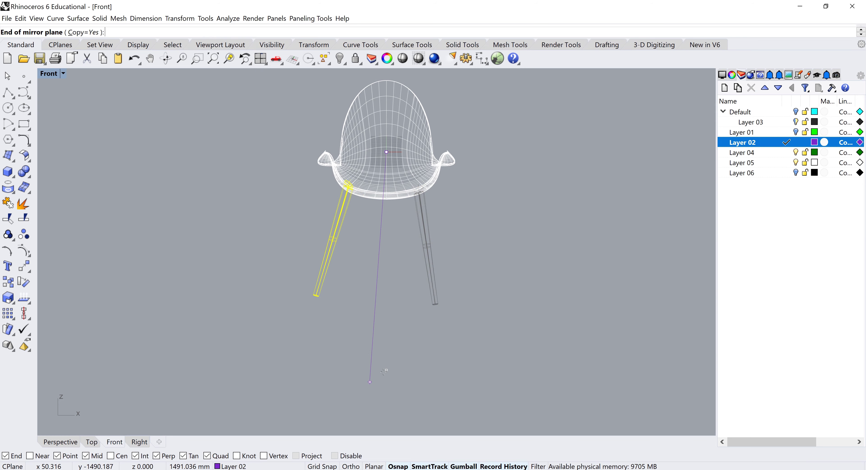
key("shift")
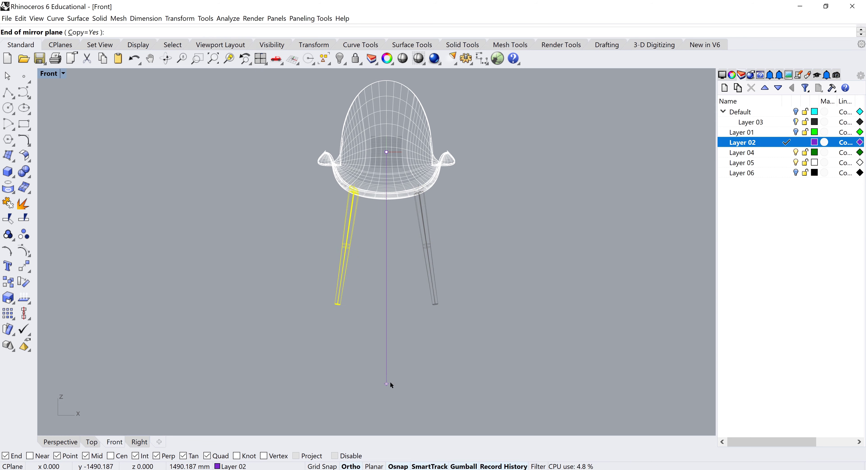
left_click(389, 383, "shift")
key("Escape")
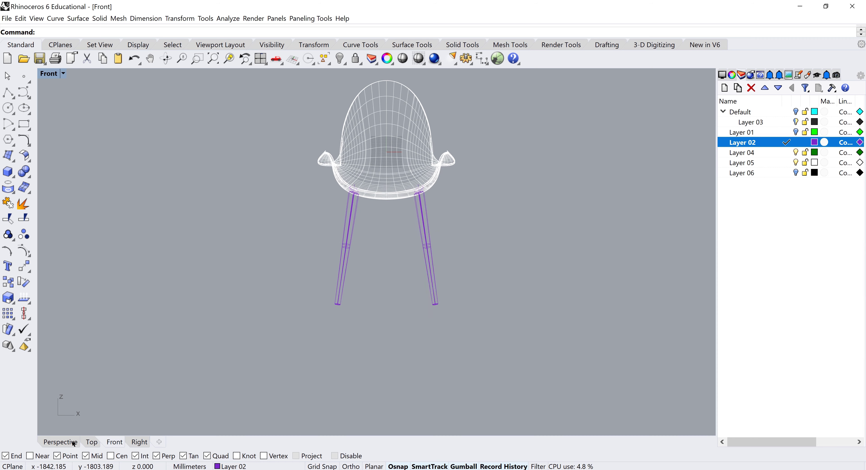
Step: Examine the four-legged chair from all around in the Perspective view
left_click(64, 442)
right_click_drag(421, 297, 486, 290)
key("Left")
key("Left")
key("Left")
key("Left")
key("Left")
key("Left")
key("Left")
key("Left")
key("Left")
key("Left")
key("Left")
key("Left")
key("Left")
key("Left")
key("Left")
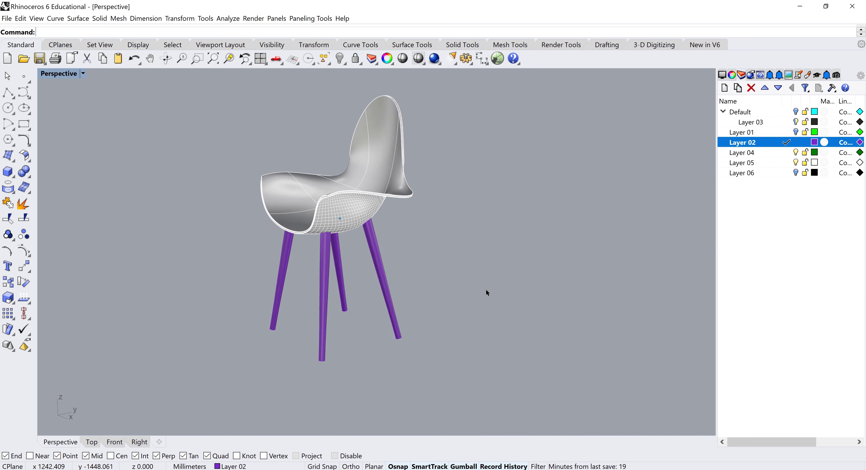
key("Left")
key("Left")
key("Left")
key("Left")
key("Left")
key("Left")
key("Left")
key("Left")
key("Left")
key("Left")
key("Left")
key("Left")
key("Left")
key("Left")
key("Left")
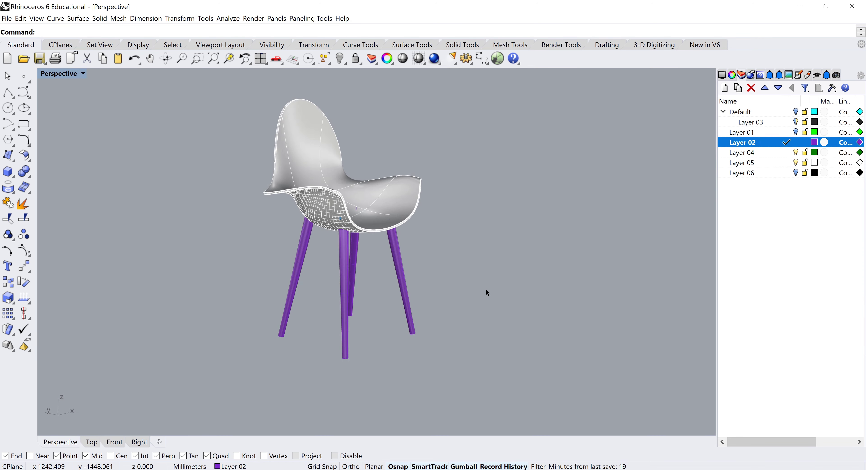
Step: Change the Perspective viewport's display mode to Arctic
left_click(83, 73)
key("Left")
key("Left")
key("Left")
key("Left")
key("Left")
key("Left")
key("Left")
key("Left")
key("Left")
key("Left")
key("Left")
key("Left")
key("Left")
key("Left")
key("Left")
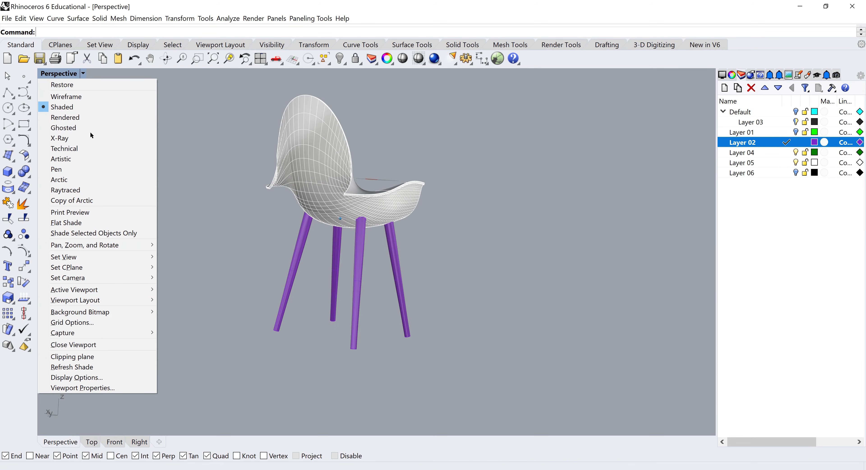
left_click(84, 179)
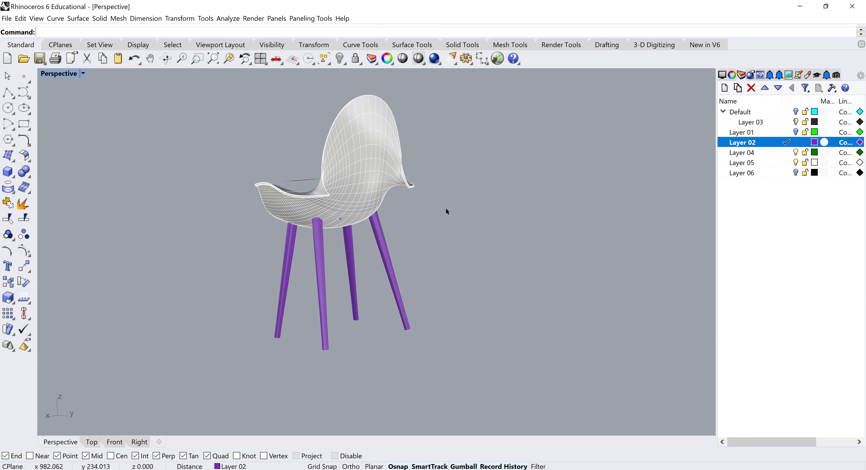
Step: Examine the chair from all sides in Arctic display, checking the seat shell and the leg joints
key("Left")
key("Left")
key("Left")
key("Left")
key("Left")
key("Left")
key("Left")
key("Left")
key("Left")
key("Left")
key("Left")
key("Left")
key("Left")
key("Left")
key("Left")
key("Left")
key("Left")
key("Left")
key("Left")
key("Left")
key("Left")
key("Left")
key("Left")
key("Left")
key("Left")
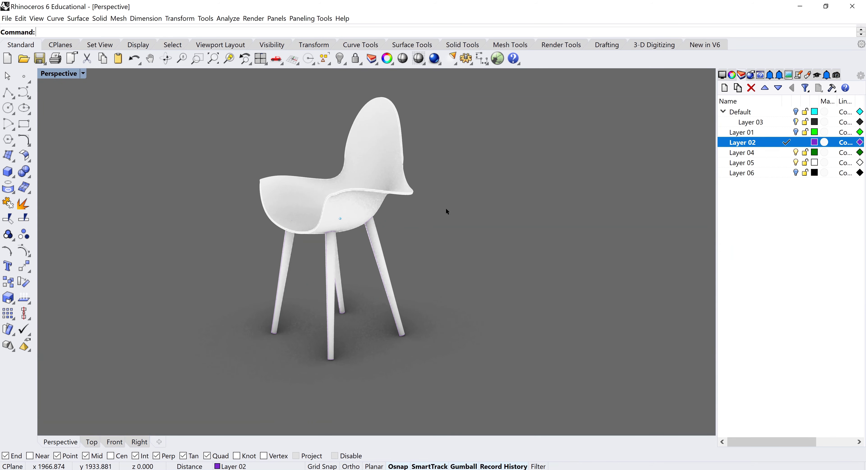
key("Left")
key("Left")
key("Left")
key("Left")
key("Left")
key("Left")
key("Left")
key("Left")
key("Left")
key("Left")
key("Left")
key("Left")
key("Left")
key("Left")
key("Left")
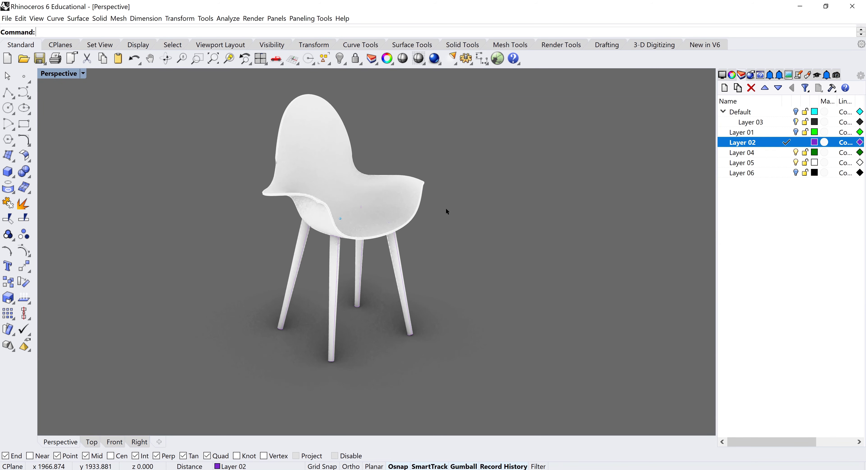
key("Left")
key("Left")
key("Left")
key("Left")
key("Left")
key("Left")
key("Left")
key("Left")
key("Left")
key("Left")
key("Left")
key("Left")
key("Left")
key("Left")
key("Left")
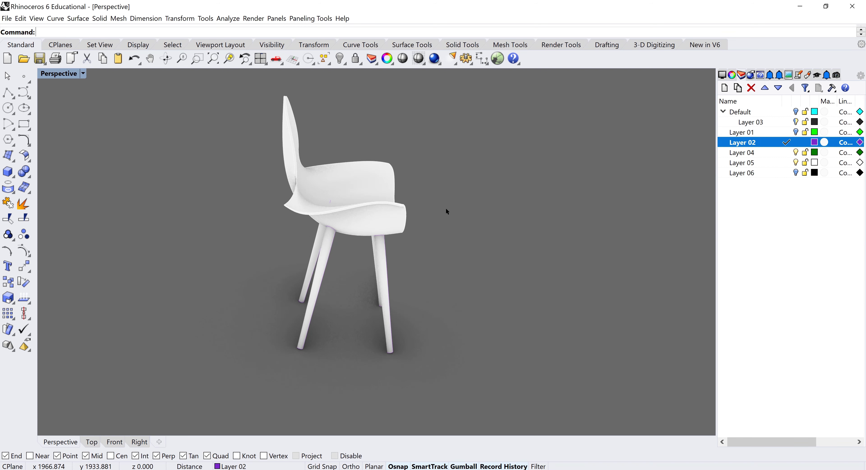
Step: Rotate the Perspective view around the finished chair to inspect the seat shell and legs from the side and the front
key("Left")
key("Left")
key("Left")
key("Left")
key("Left")
key("Left")
key("Left")
key("Left")
key("Left")
key("Left")
key("Left")
key("Left")
key("Left")
key("Left")
key("Left")
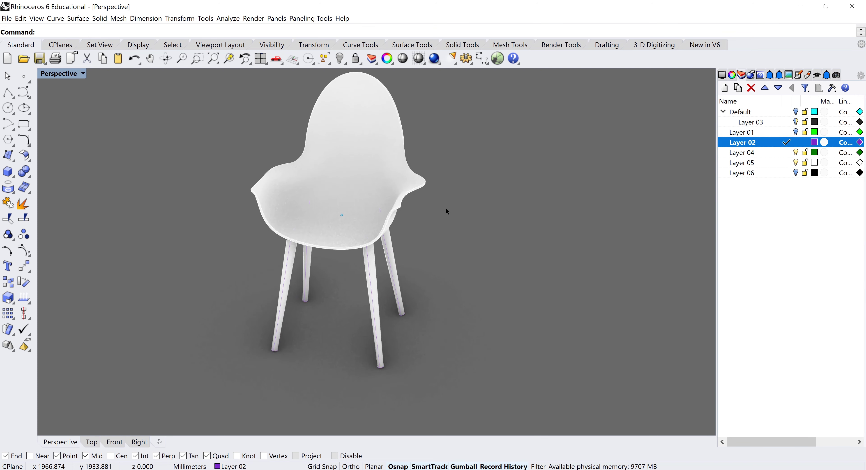
key("Left")
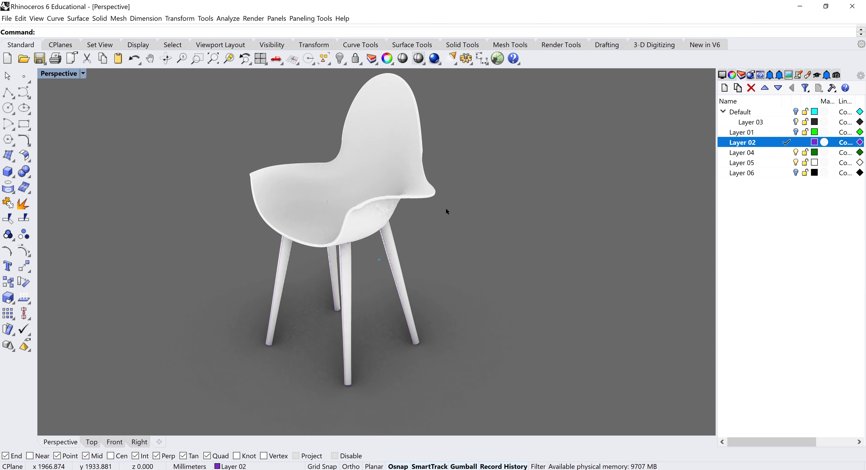
key("Left")
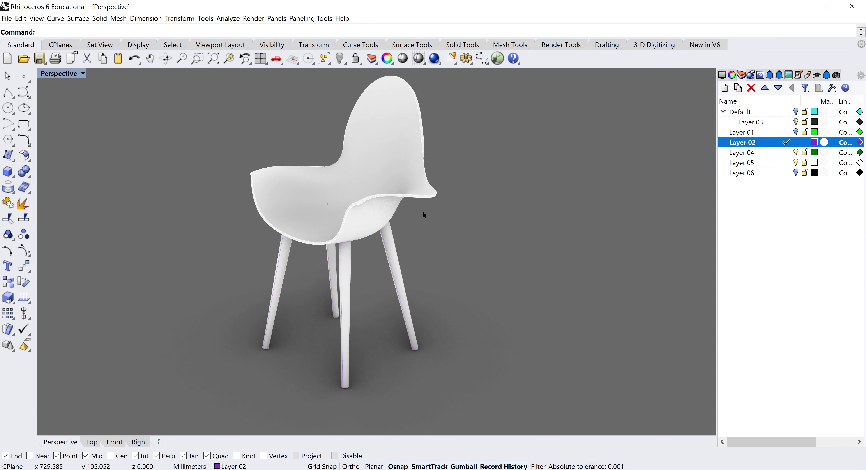
key("Right")
key("Right")
key("Right")
key("Right")
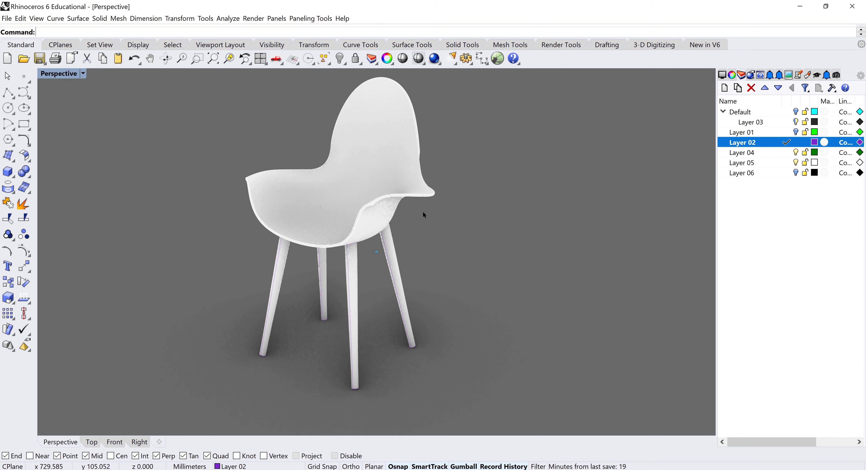